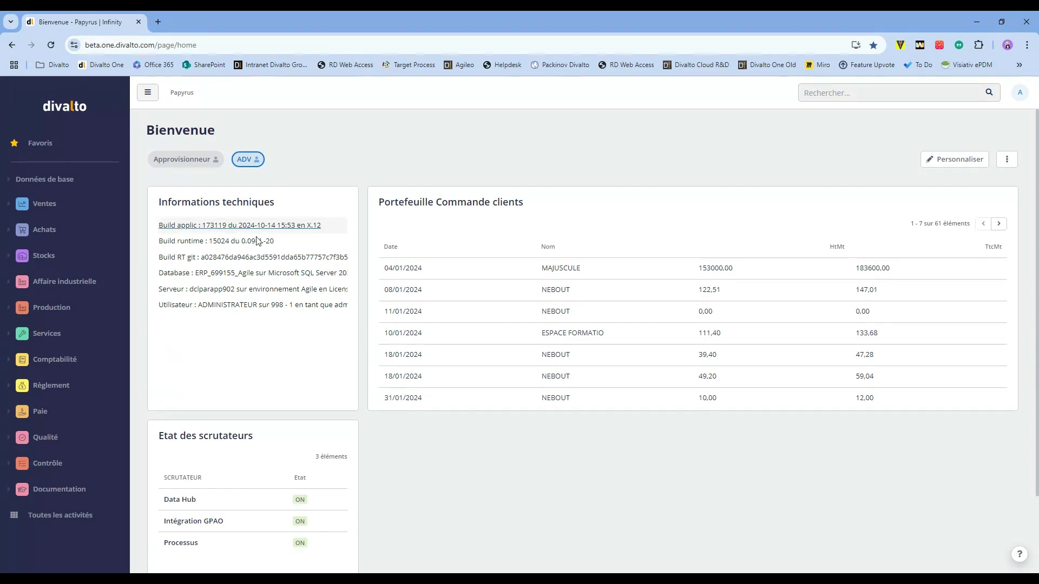
- Open the list of industrial affairs (Affaires) from the management of industrial affairs
left_click(67, 282)
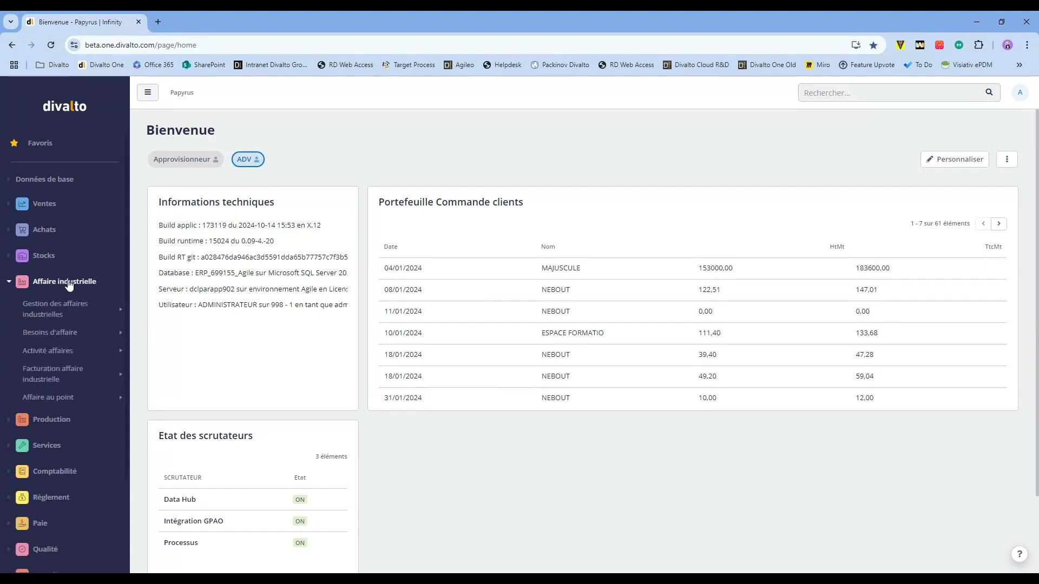
left_click(76, 309)
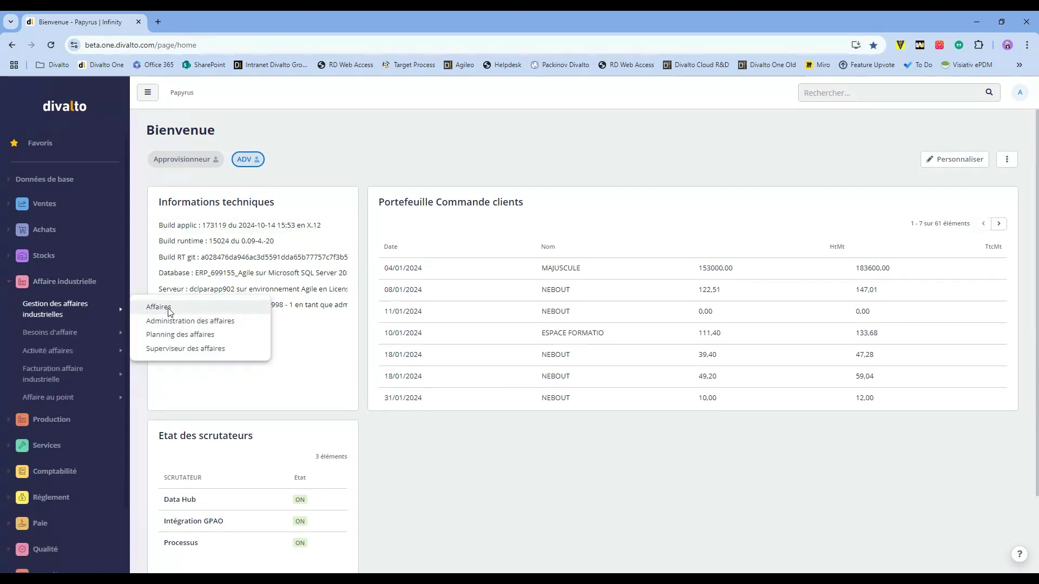
left_click(158, 307)
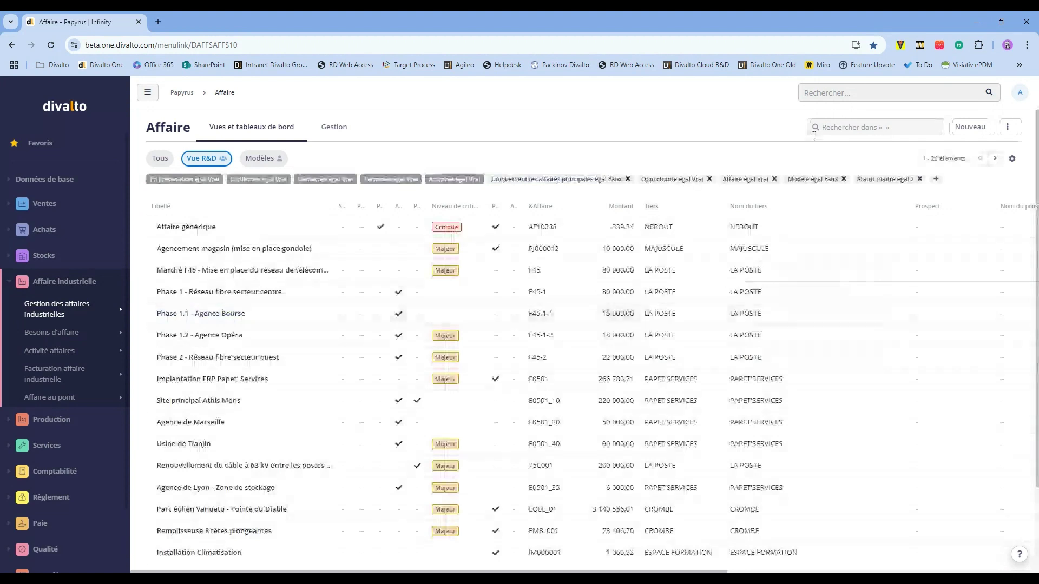
- Search the affairs for "roue" and open the administration of the affair Roue de ventilateur
left_click(833, 130)
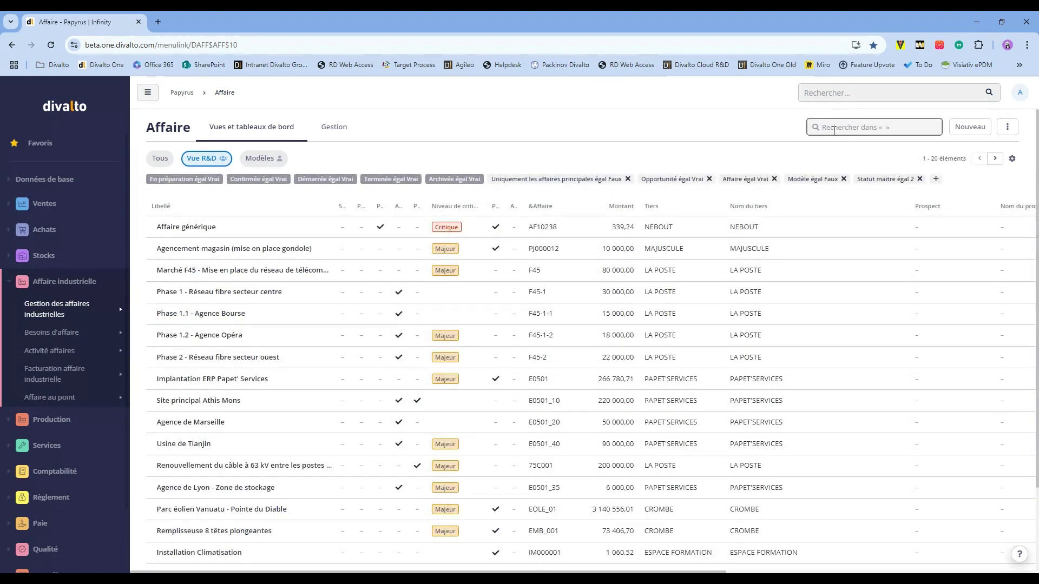
type("roue")
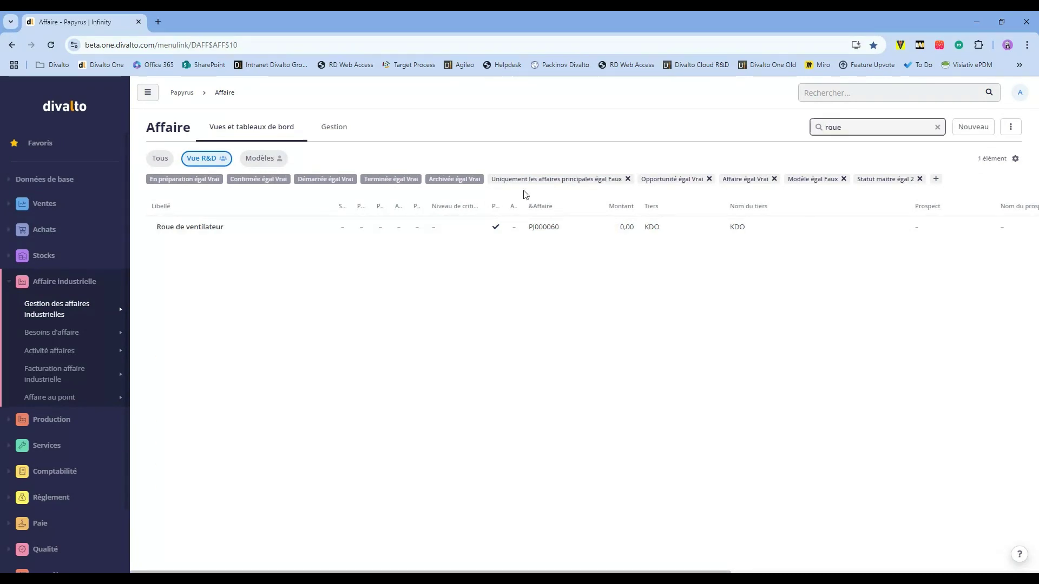
left_click(187, 229)
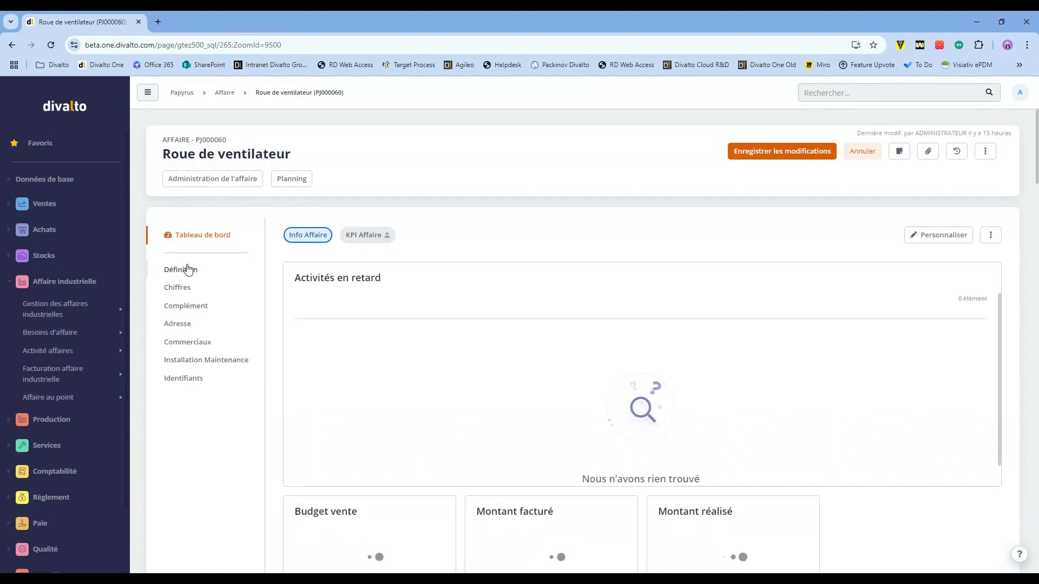
left_click(187, 180)
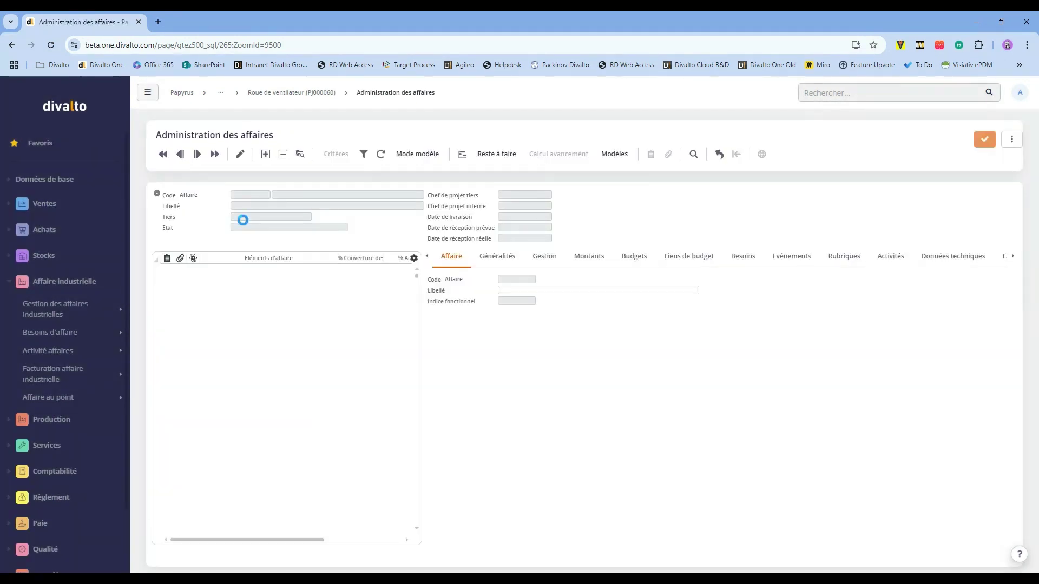
- Link existing technical data SF_PLM00019, index 2, to the Roue element under Chiffrages, with activities generated from the sequences
left_click(224, 300)
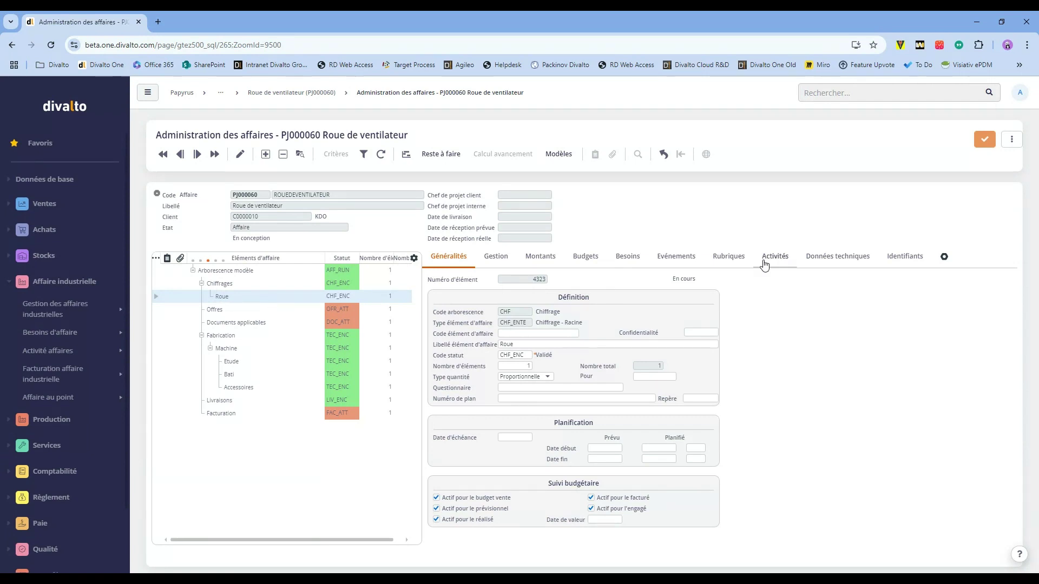
left_click(830, 263)
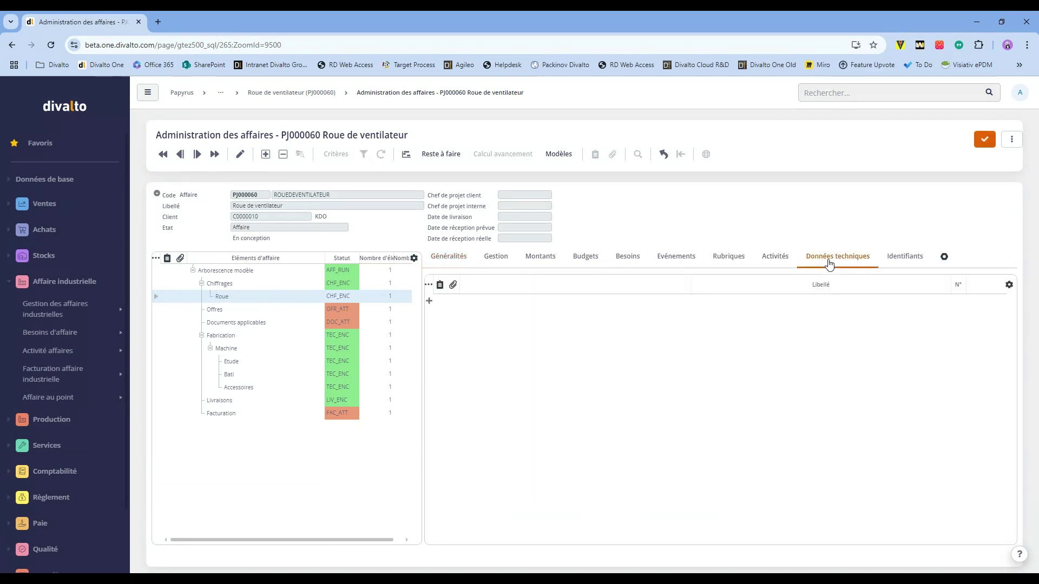
left_click(429, 301)
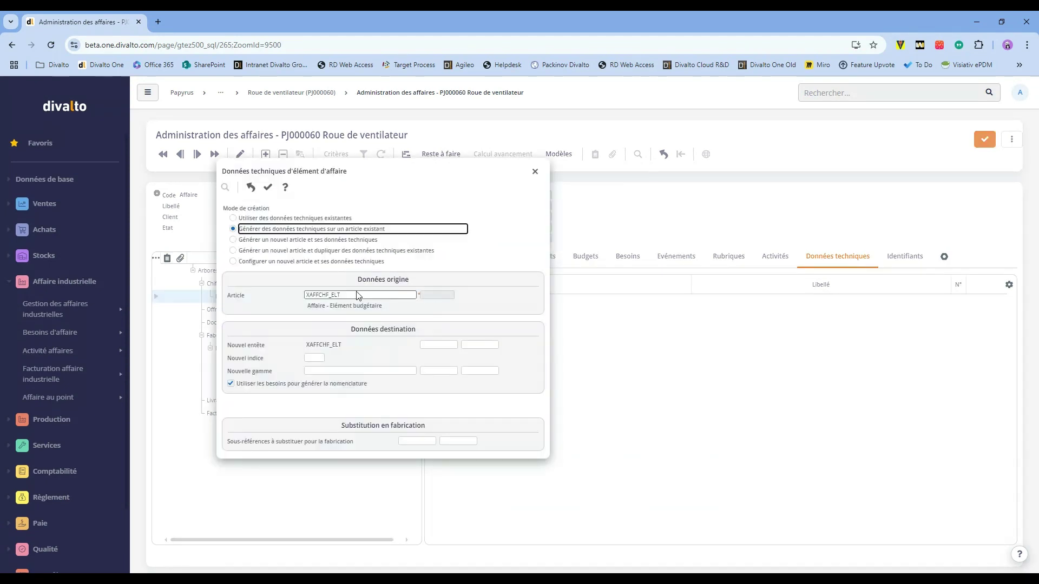
left_click(259, 218)
left_click(330, 296)
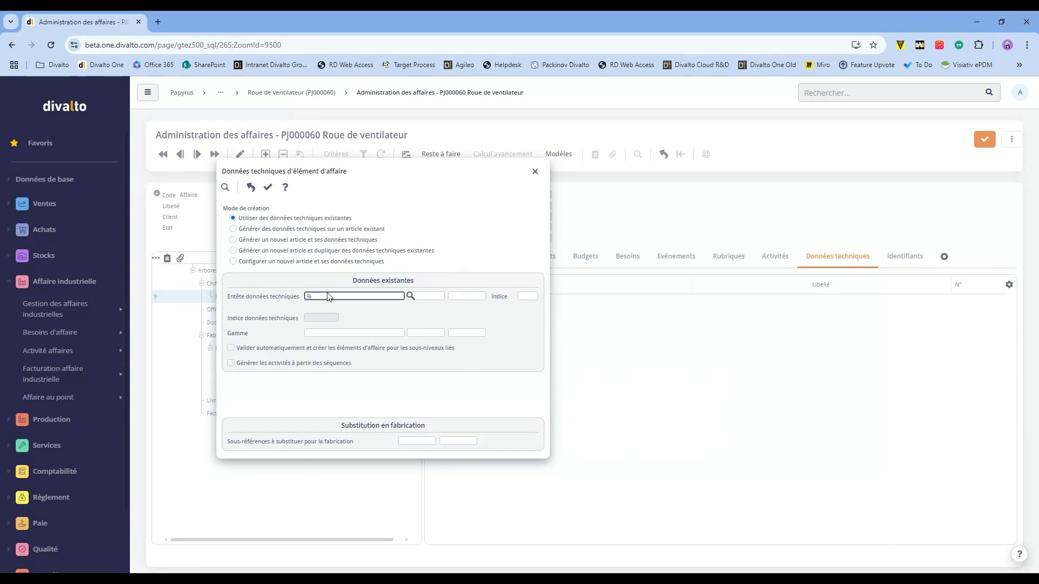
key("Return")
double_click(476, 294)
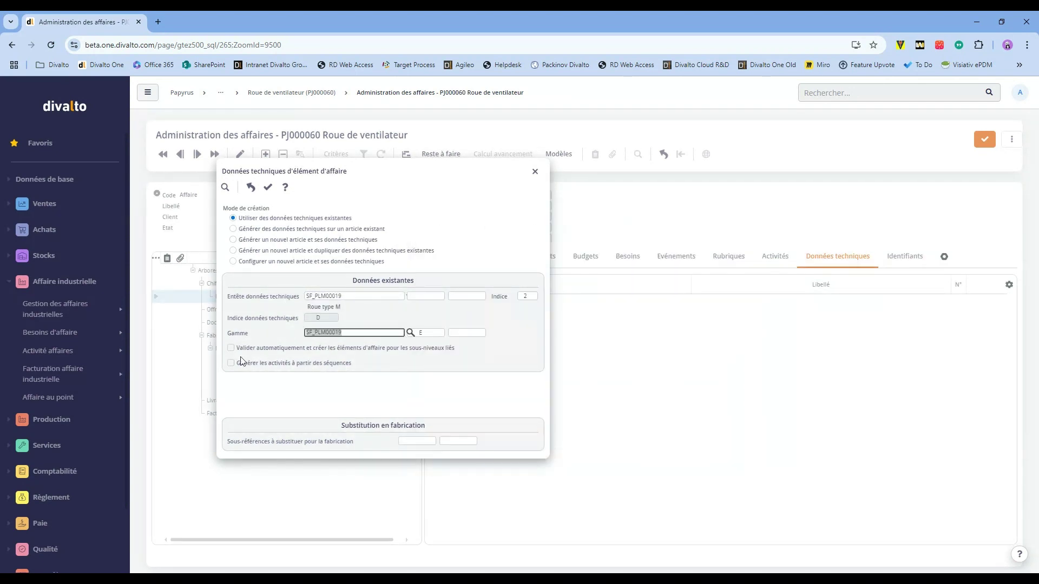
left_click(291, 367)
left_click(268, 187)
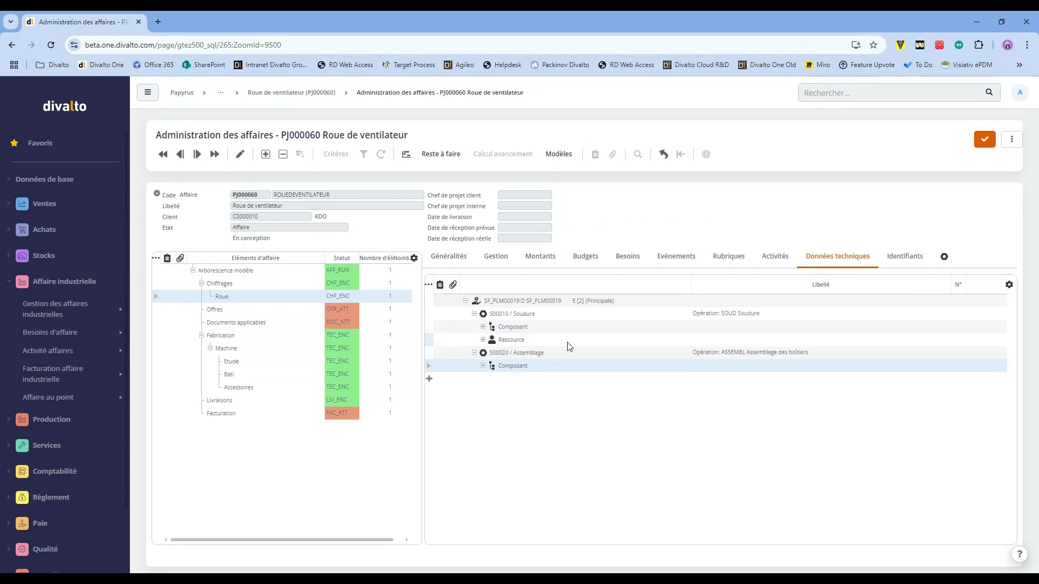
- Examine the components of the Soudure and Assemblage operations in Roue's technical data
left_click(482, 327)
left_click(517, 381)
left_click(519, 391)
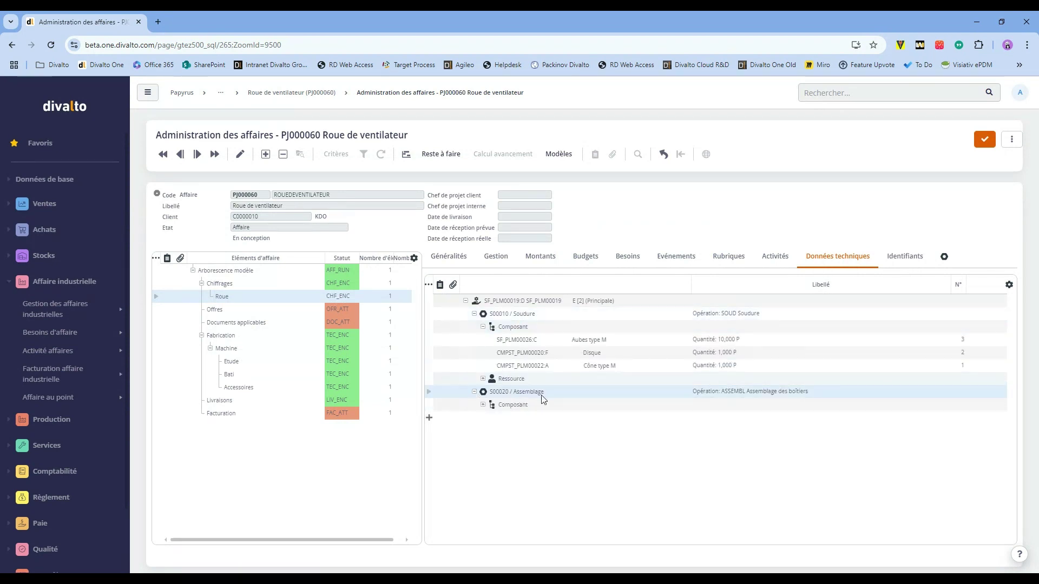
left_click(490, 406)
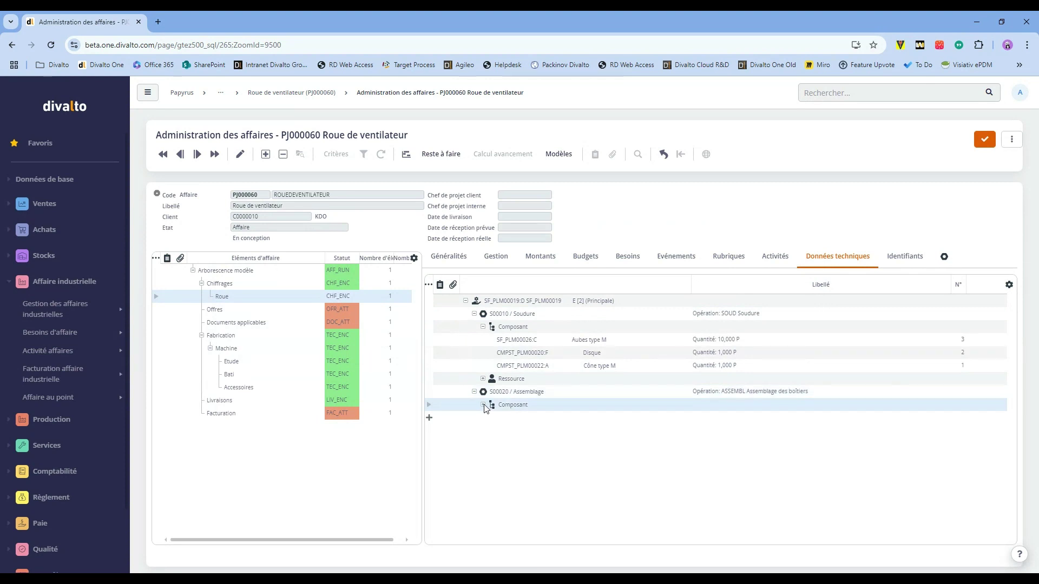
left_click(483, 405)
- Generate the budgets of the Roue element under Chiffrages from its technical data, in detail
right_click(219, 294)
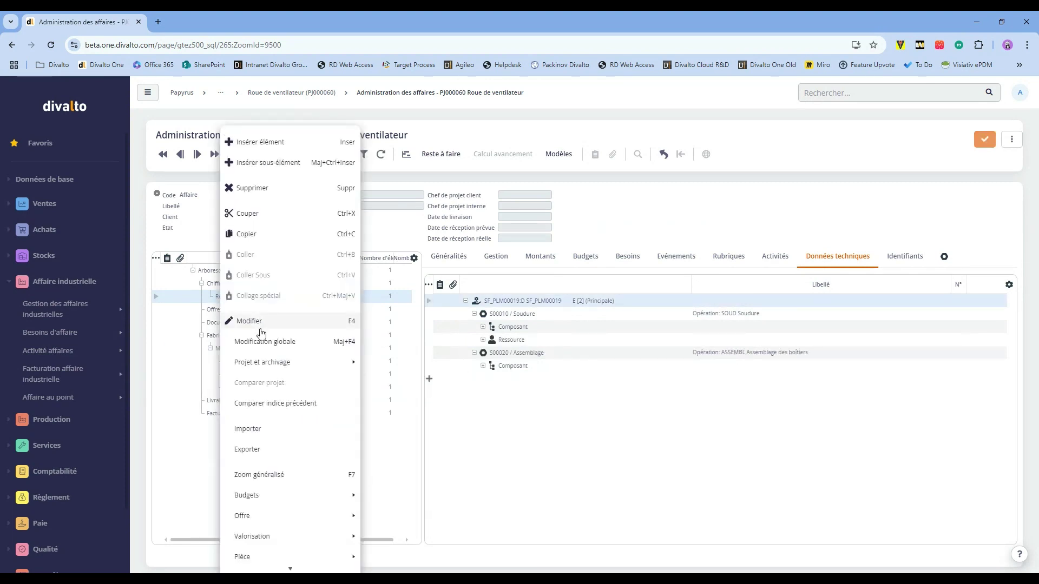
mouse_move(274, 494)
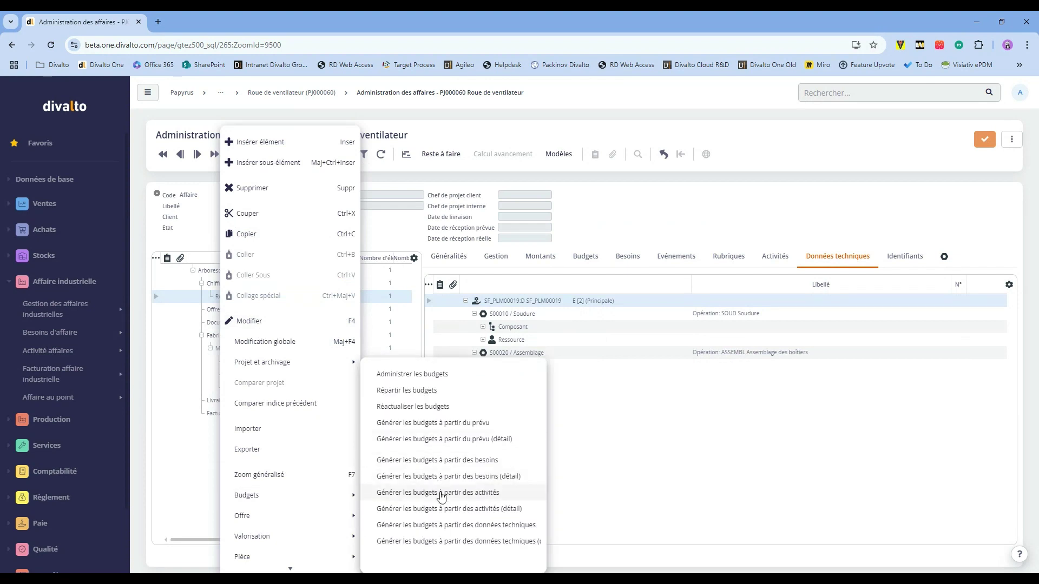
left_click(470, 544)
left_click(517, 361)
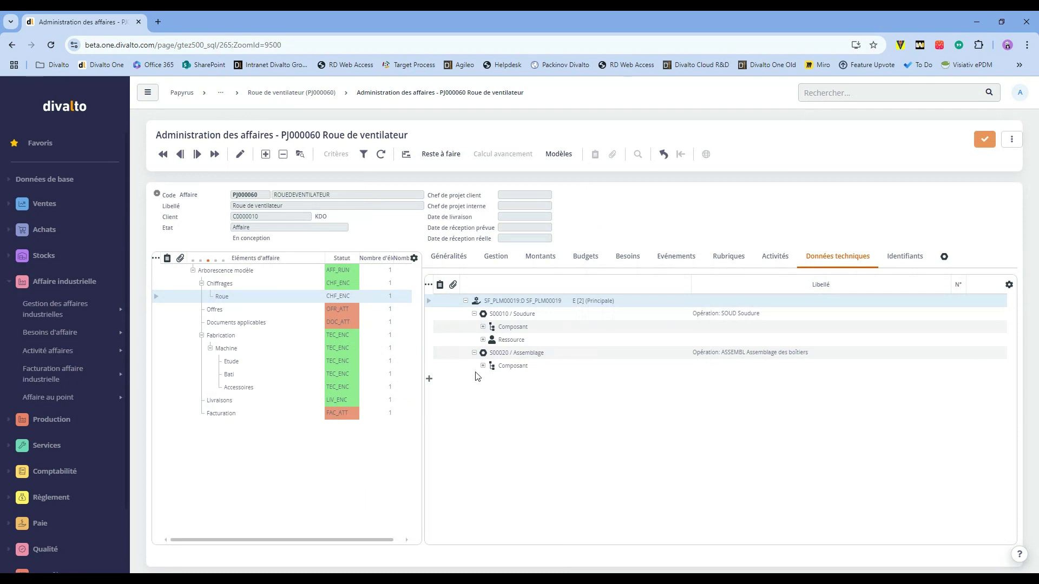
- Calculate the selling price of the Roue costing element and review its amounts and technical data
right_click(230, 296)
mouse_move(303, 536)
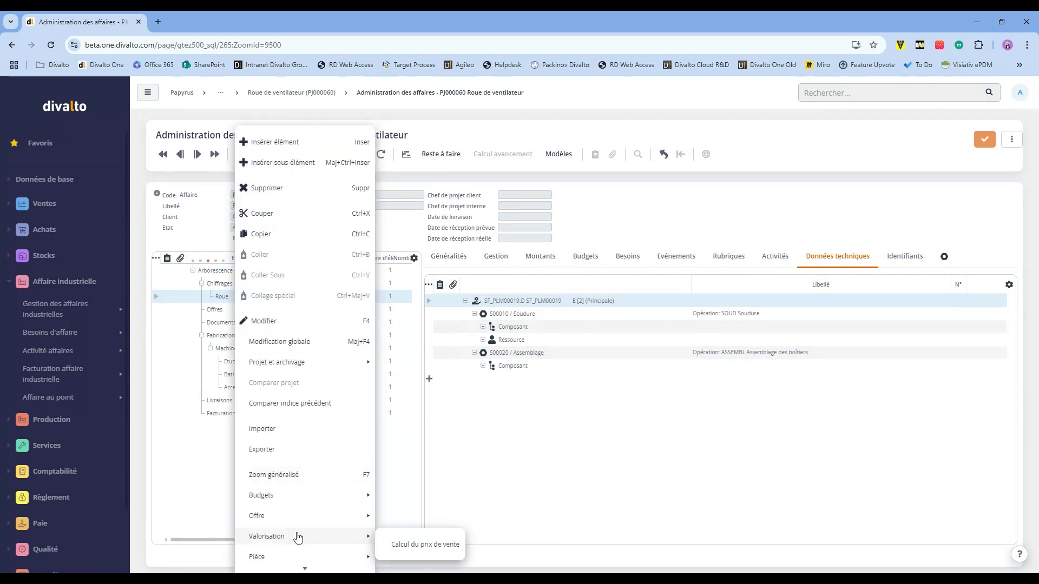
left_click(408, 543)
left_click(536, 257)
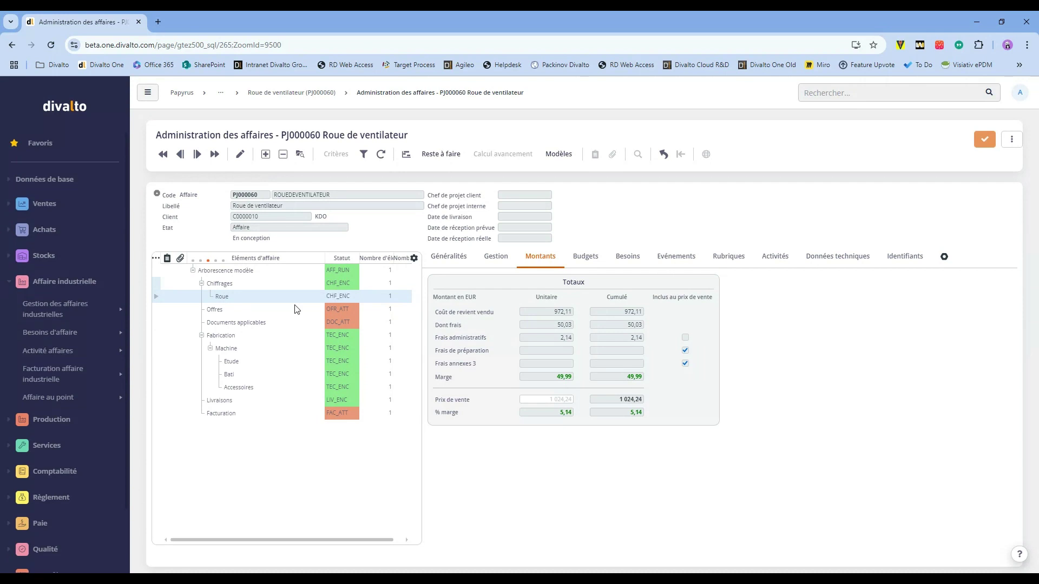
left_click(815, 265)
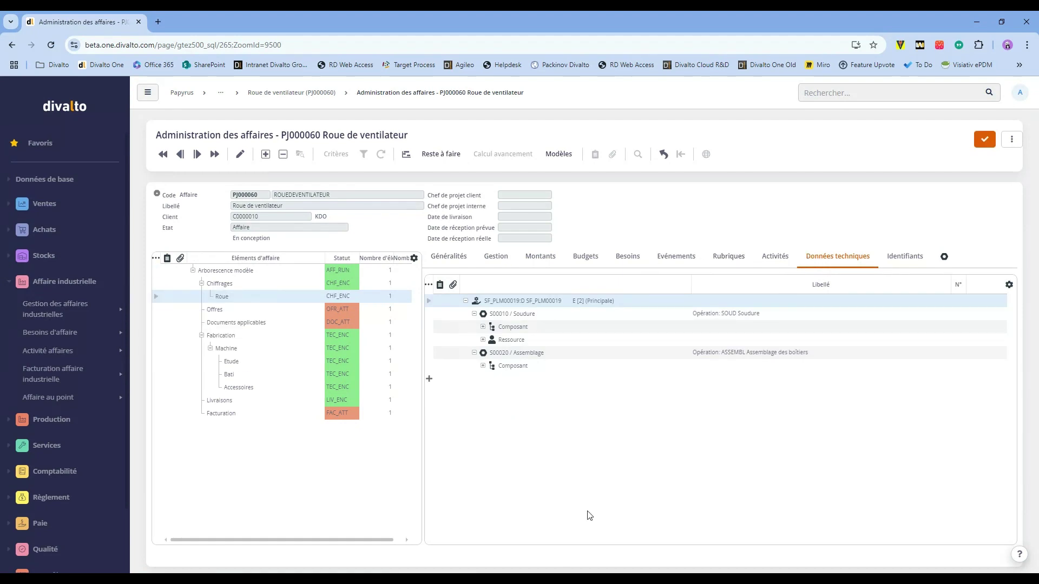
- Transfer the Roue costing element to Fabrication and label the new operational structure Lancement
left_click(233, 299)
left_click_drag(226, 298, 227, 338)
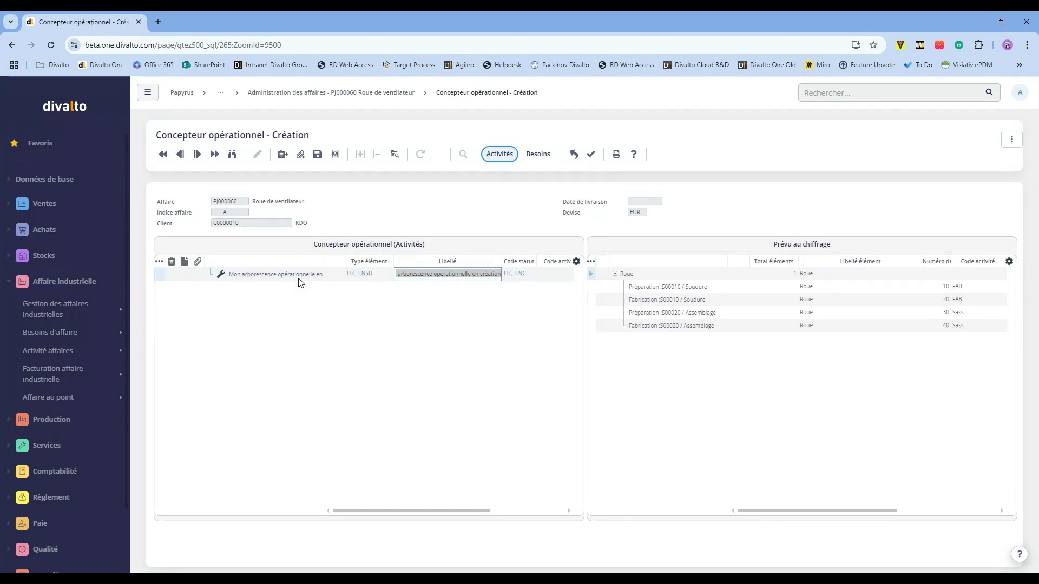
type("Lancement")
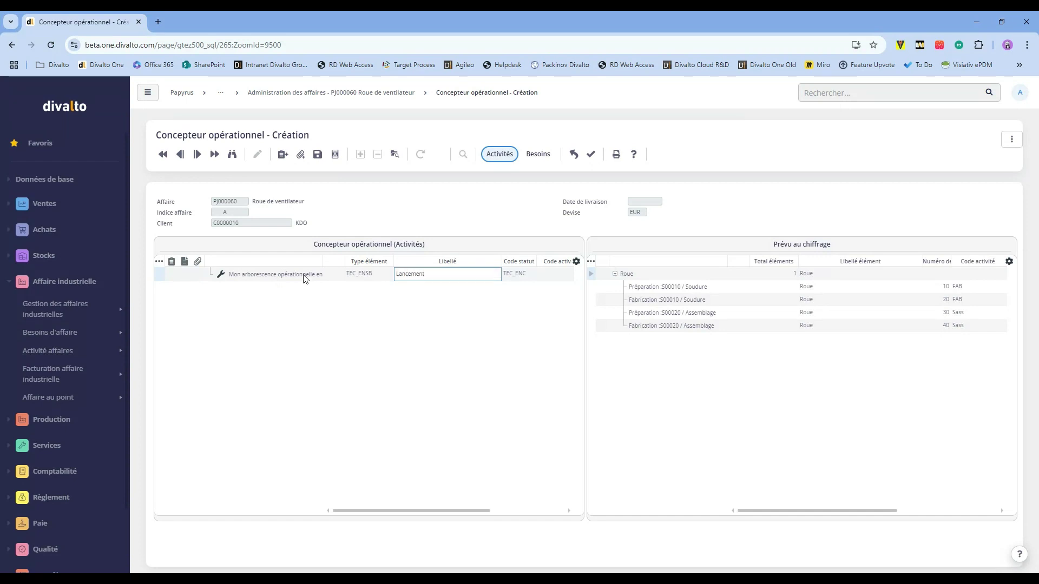
key("Return")
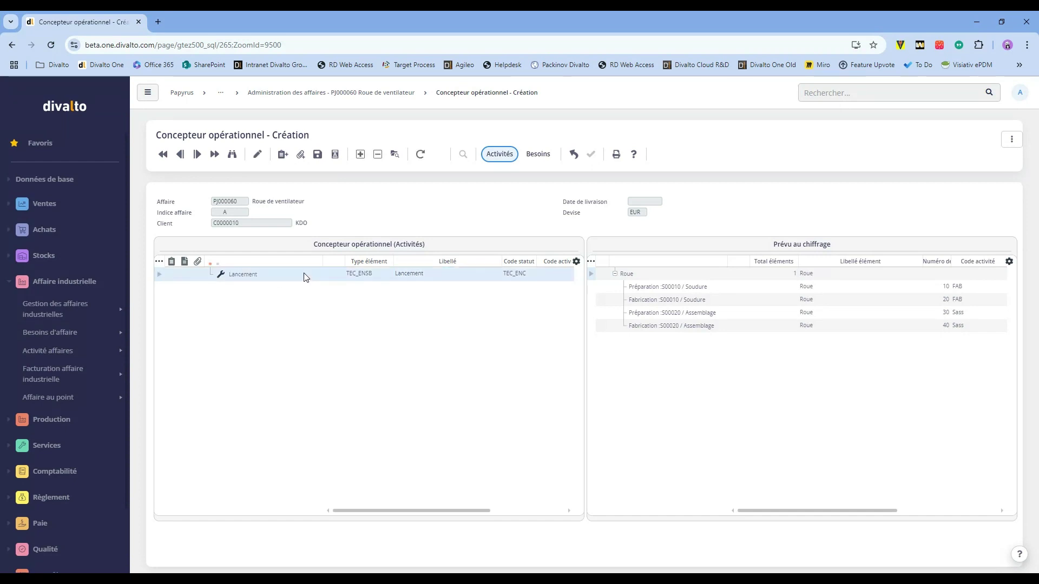
- Copy the planned Roue element under Lancement with its original technical data, and check its needs before returning to the affair administration
right_click(650, 275)
left_click(693, 307)
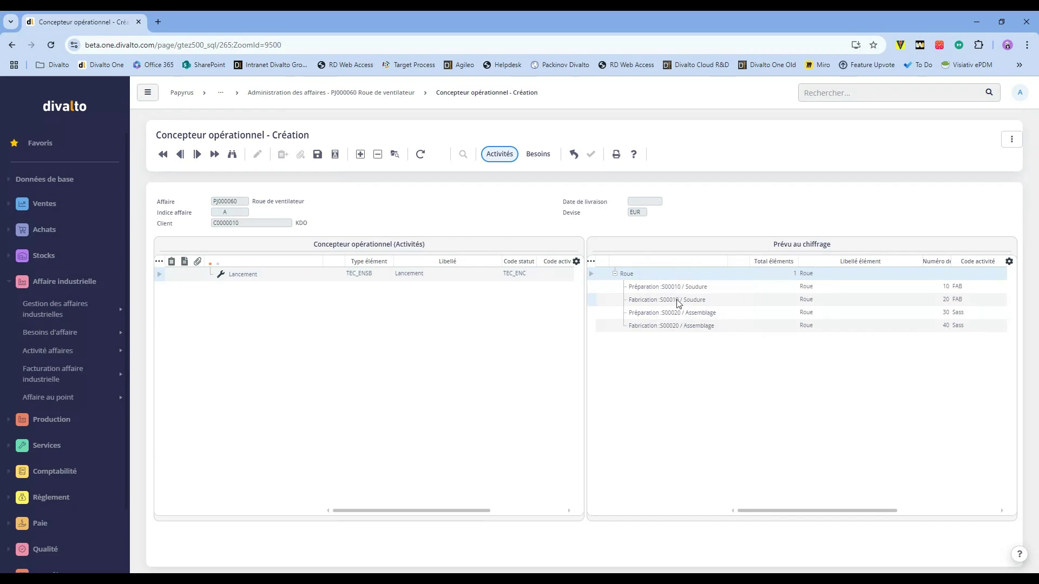
right_click(276, 283)
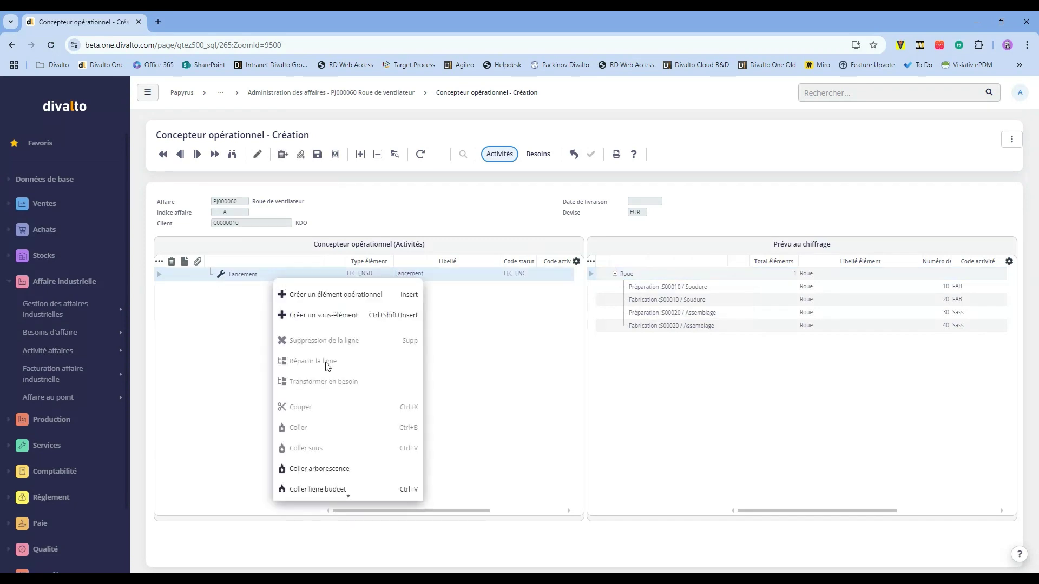
left_click(332, 478)
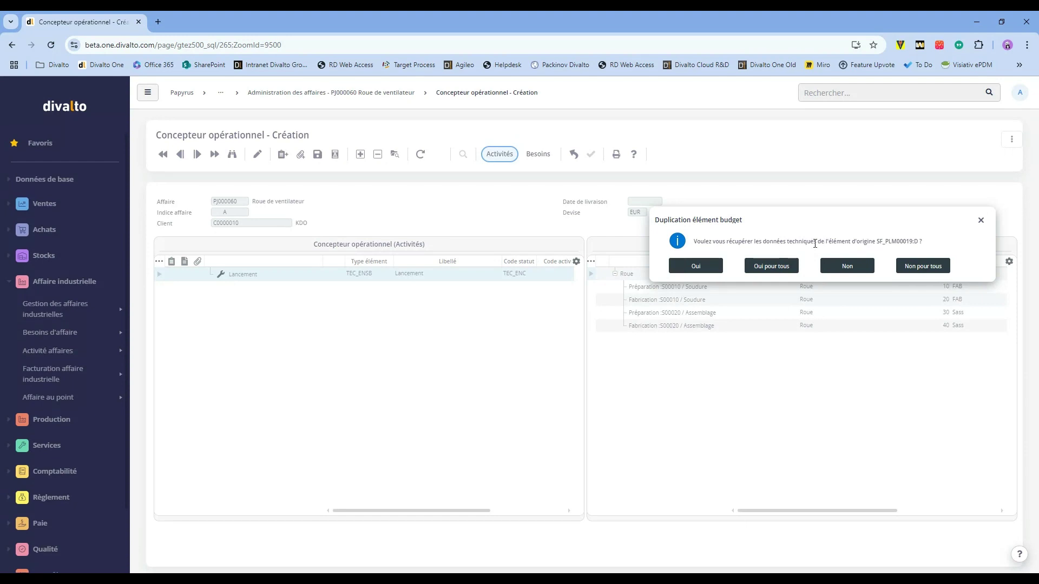
left_click(682, 272)
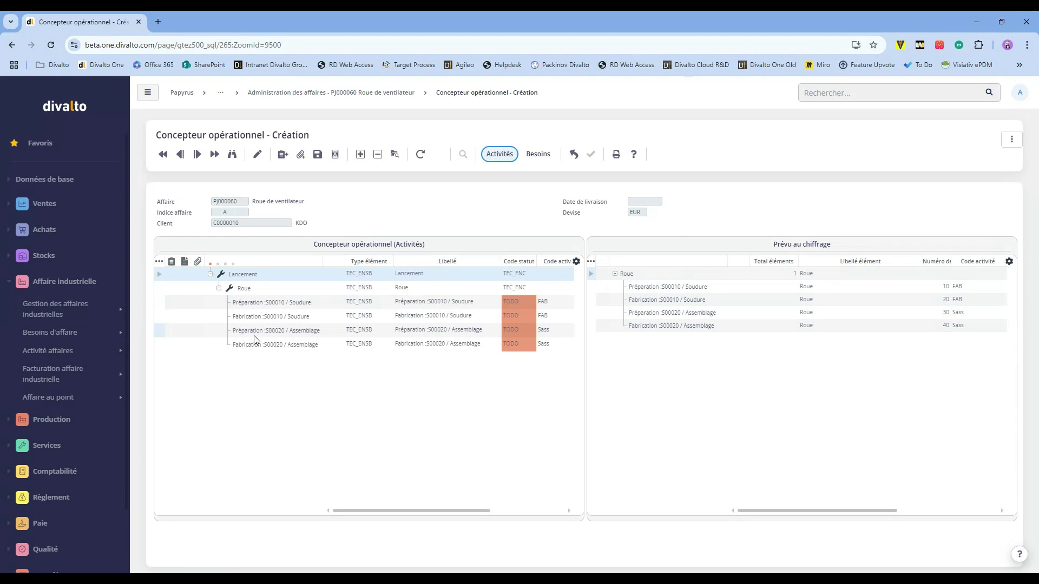
left_click(538, 154)
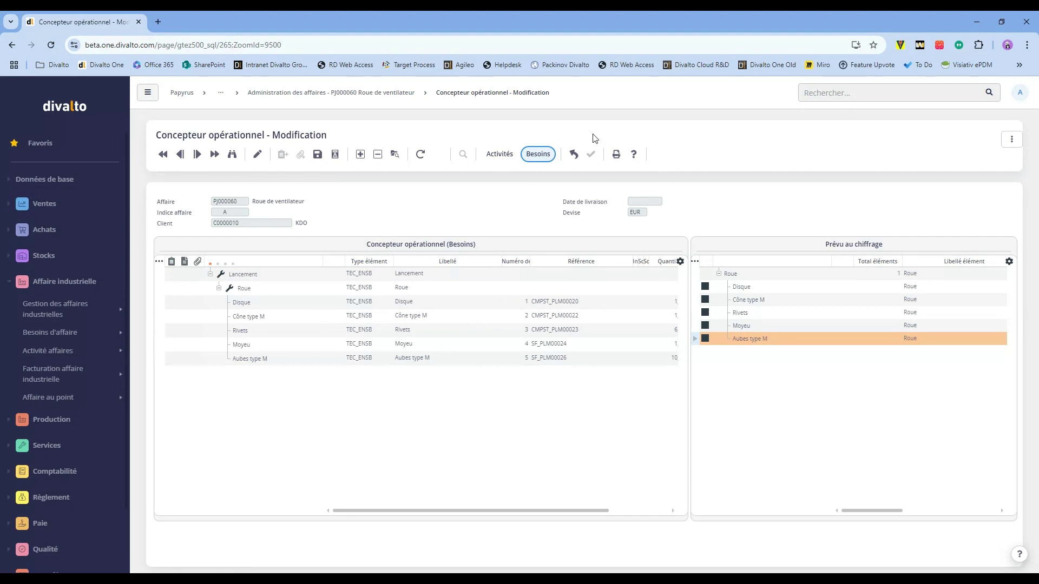
left_click(568, 156)
- Check the Fabrications of the Roue element under Lancement
left_click(230, 364)
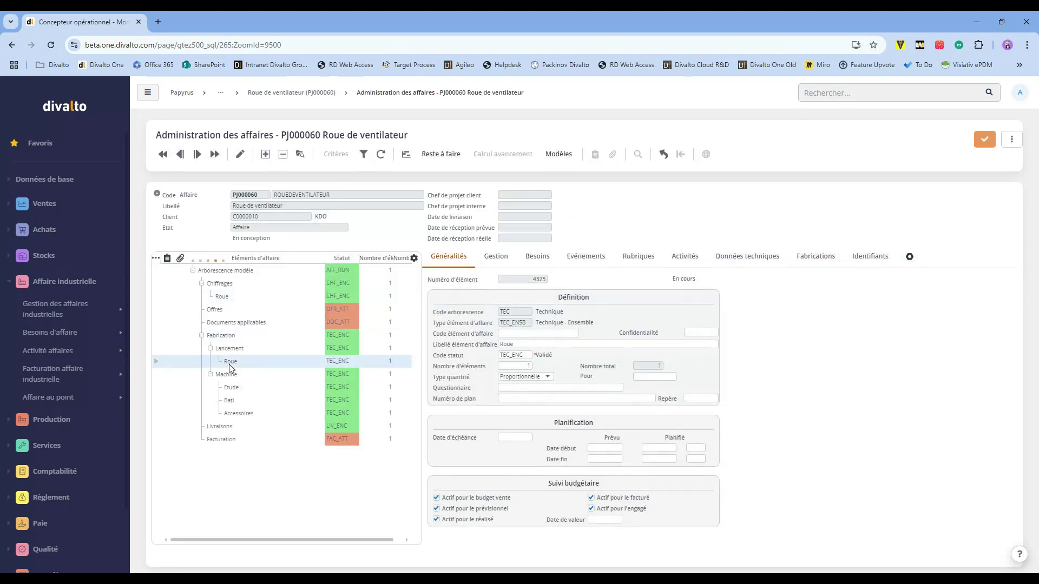
left_click(819, 259)
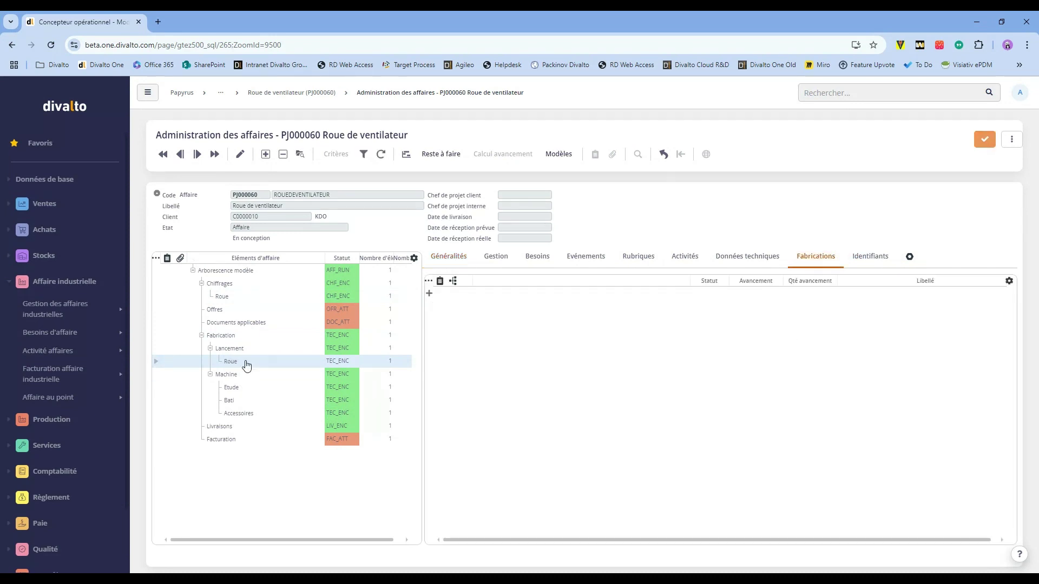
right_click(250, 367)
left_click(625, 419)
- Generate the manufacturing orders for the Roue element under Lancement and confirm the update
left_click(235, 299)
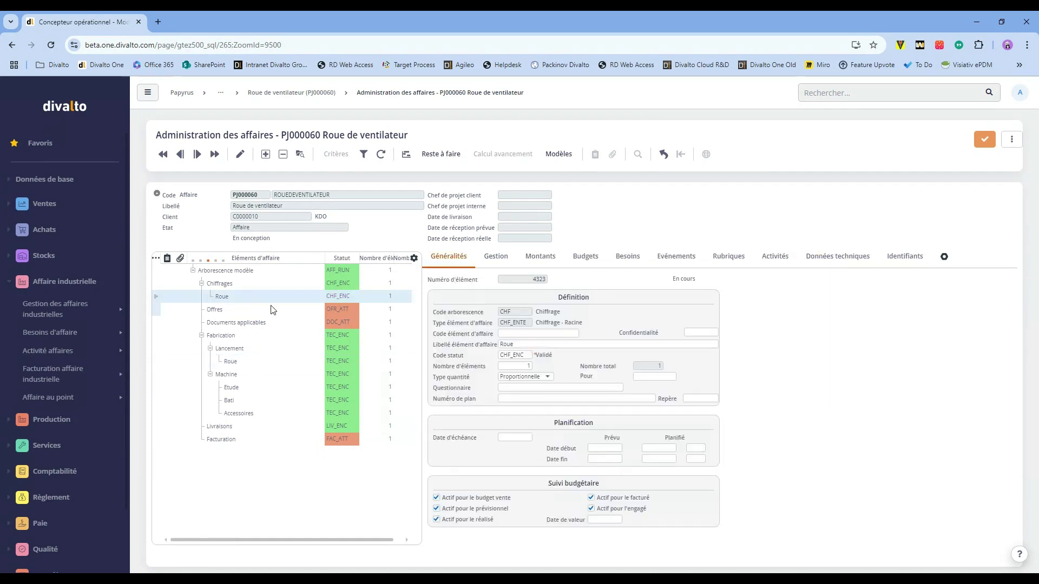
left_click(230, 363)
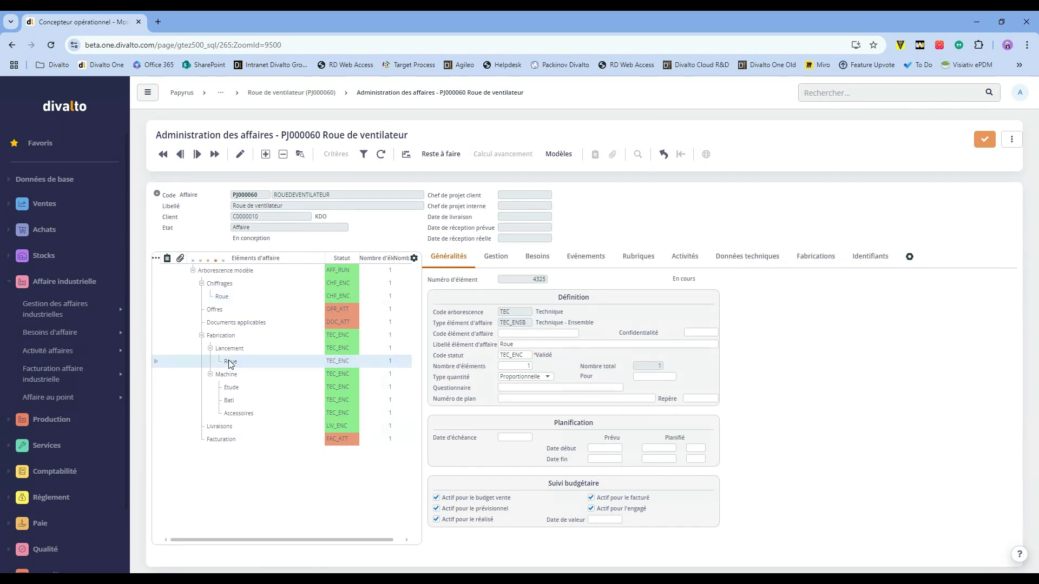
right_click(230, 363)
scroll(274, 475, "down", 2)
mouse_move(290, 484)
scroll(289, 487, "down", 3)
mouse_move(290, 514)
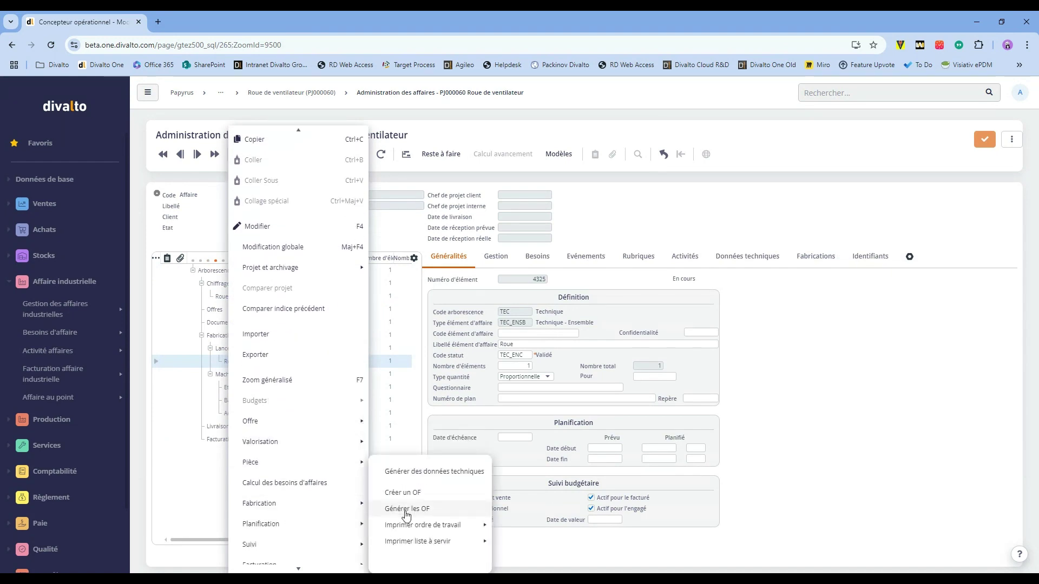
left_click(407, 510)
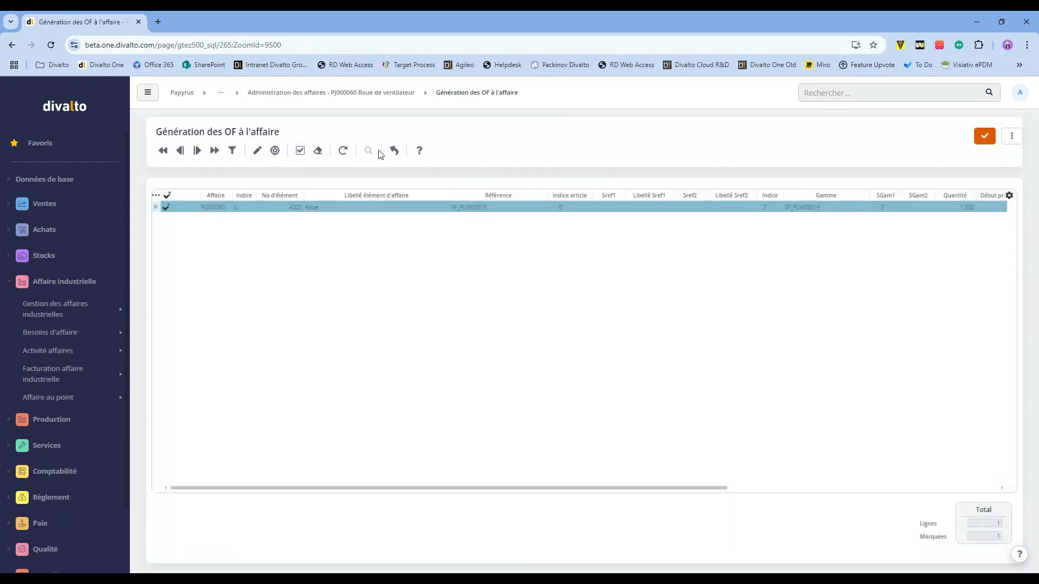
left_click(983, 142)
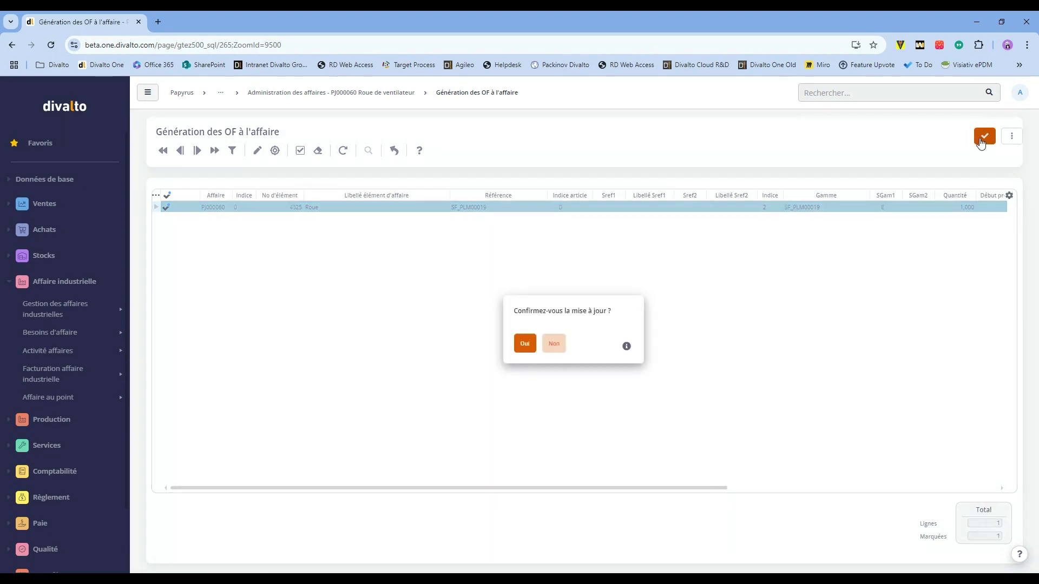
left_click(524, 345)
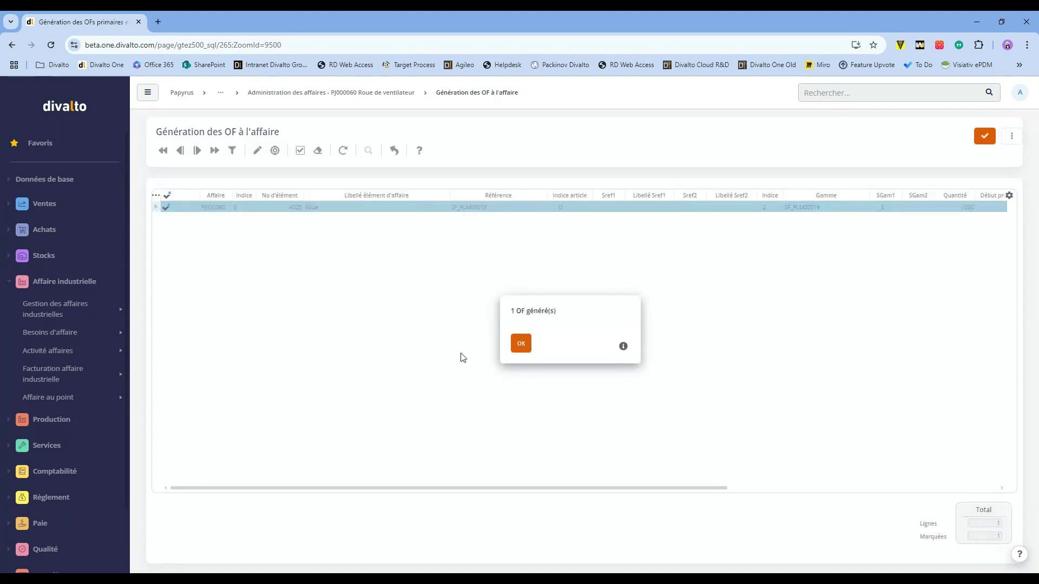
left_click(521, 344)
- Check the Fabrications of the Roue element under Lancement, and compare them with its technical data
left_click(816, 253)
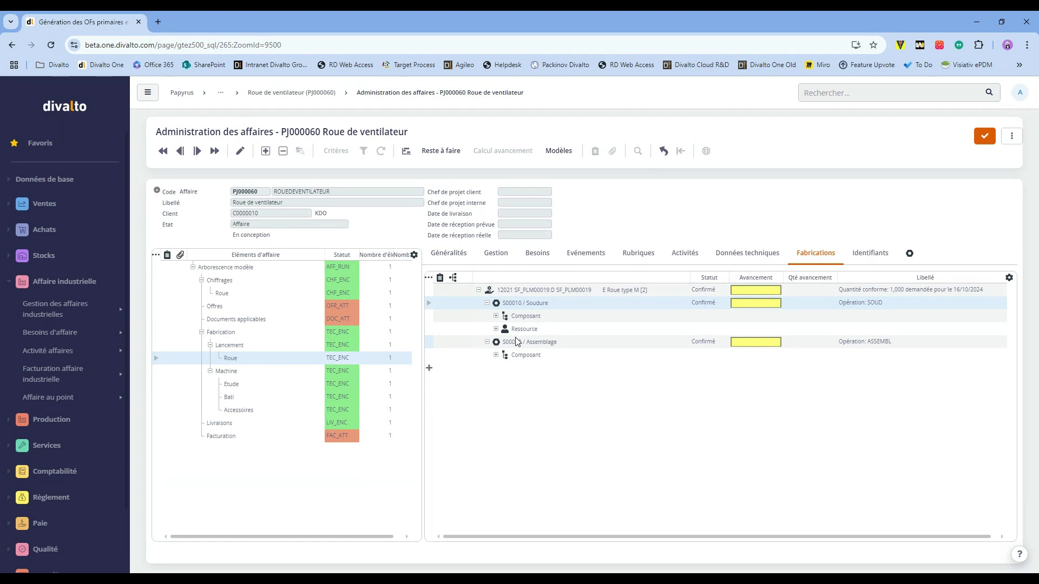
left_click(223, 293)
left_click(231, 358)
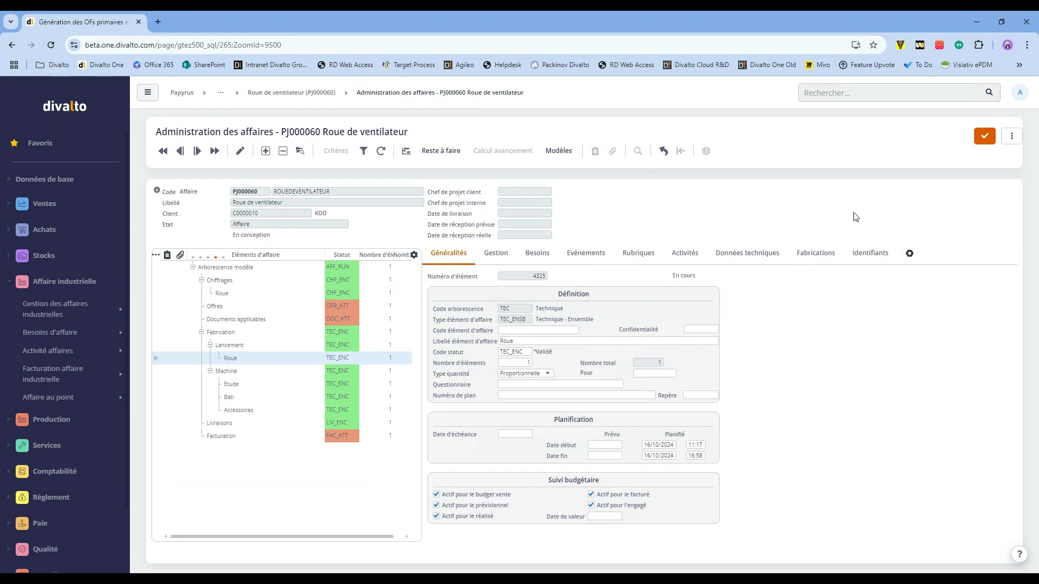
left_click(736, 253)
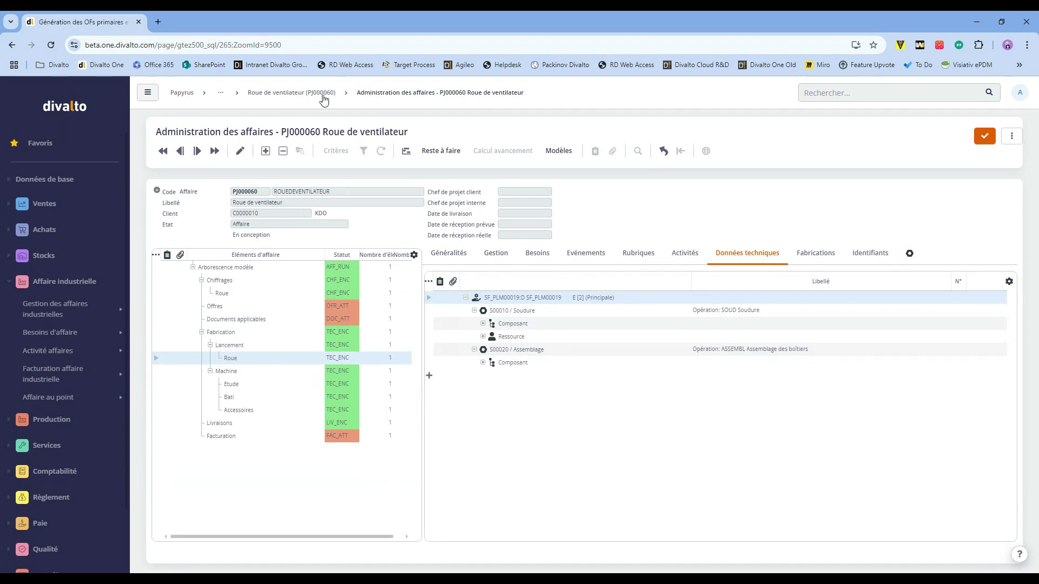
- Return to the Affaire list, search it for CTO and open the Machine CTO affair
left_click(149, 96)
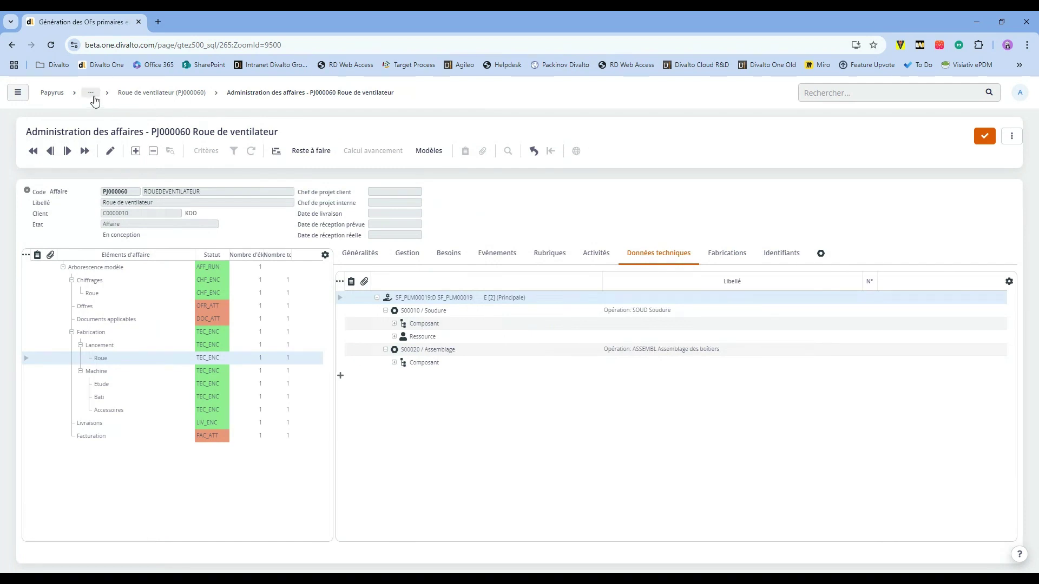
left_click(92, 97)
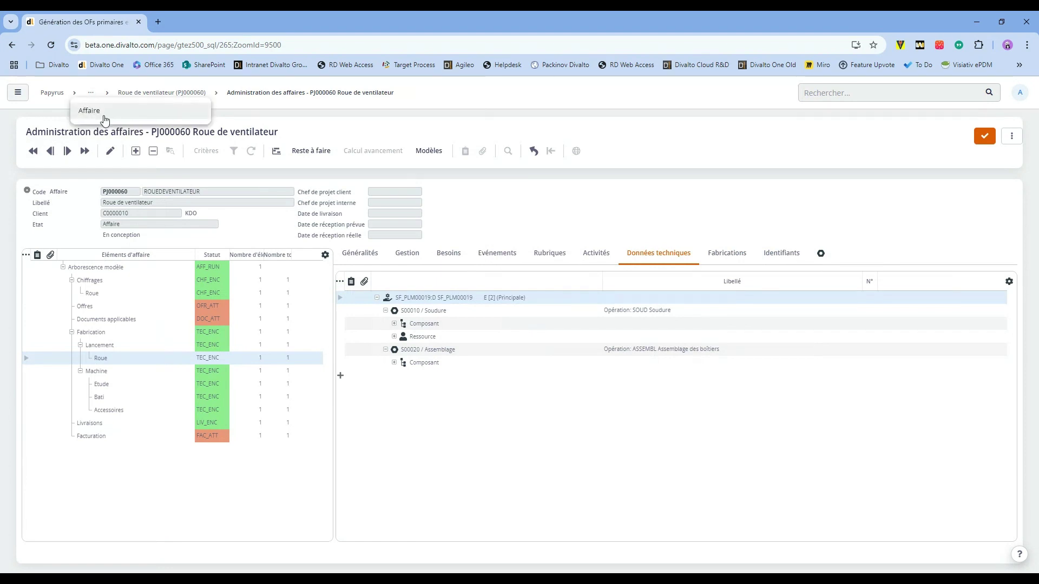
left_click(104, 119)
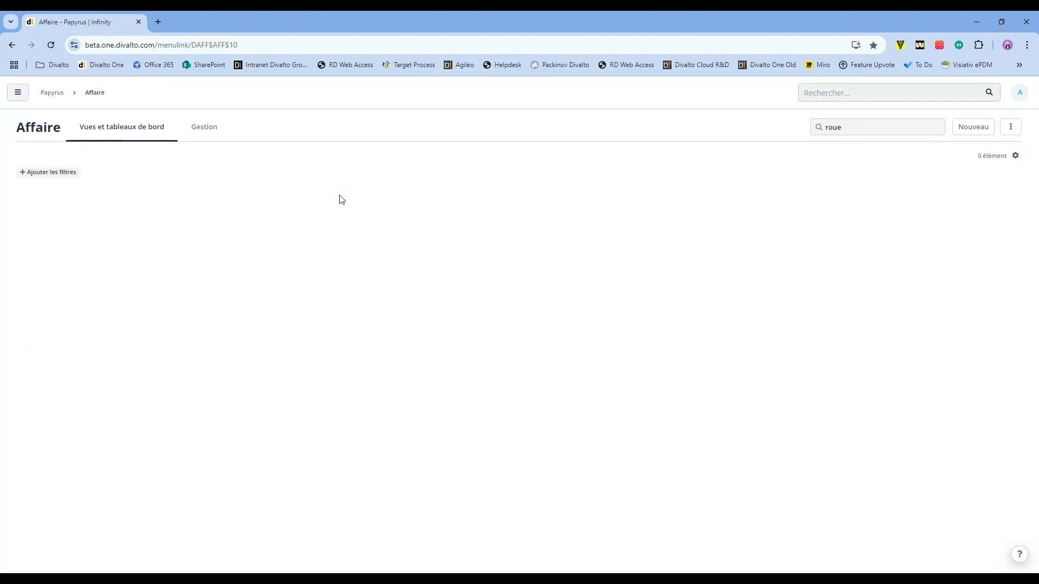
left_click(846, 127)
left_click(937, 128)
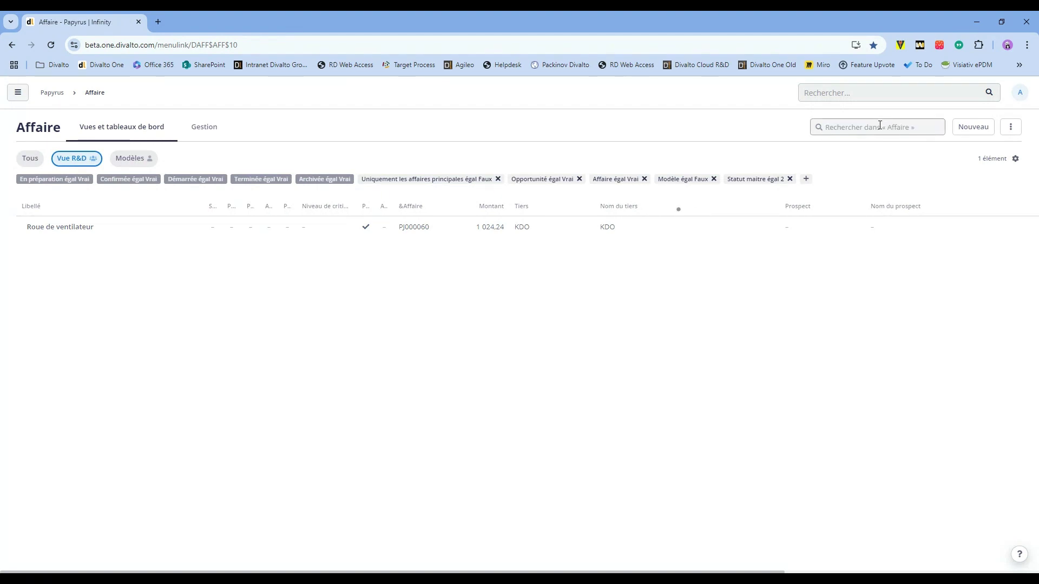
type("CTO")
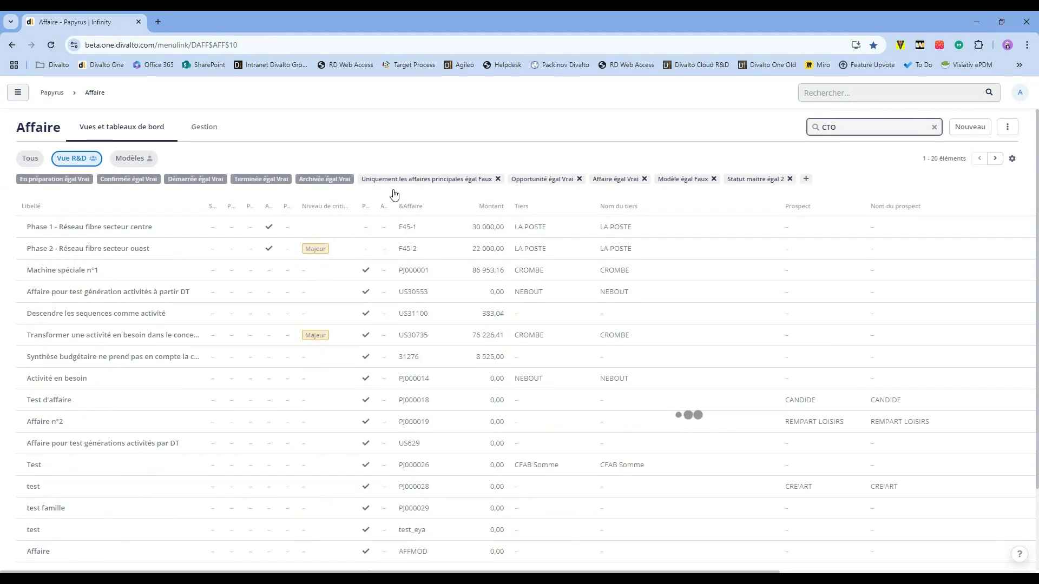
left_click(33, 229)
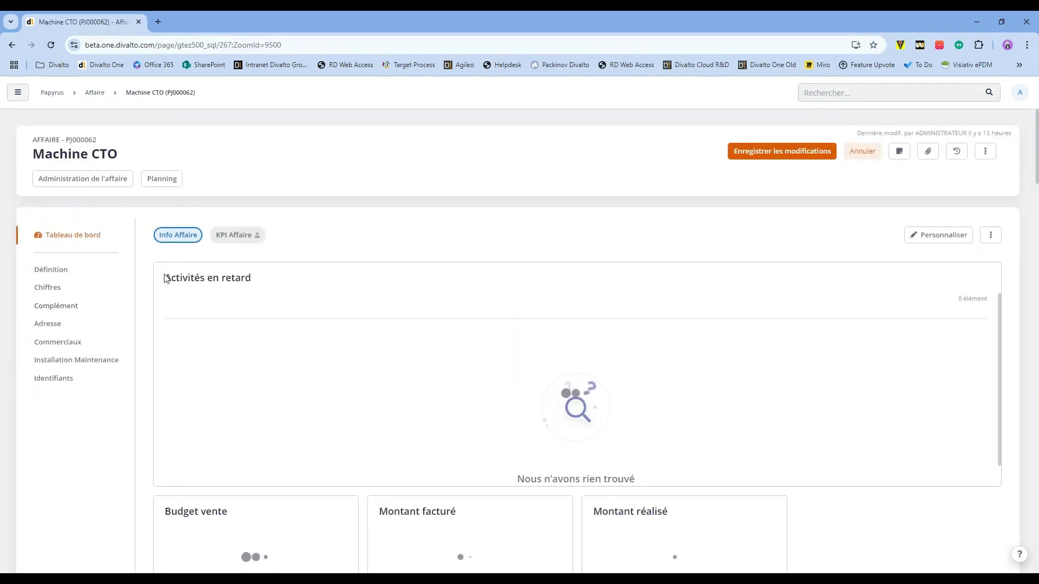
- Review the Machine CTO affair's definition, its element tree in the administration and its dashboard
left_click(53, 273)
scroll(189, 325, "down", 1)
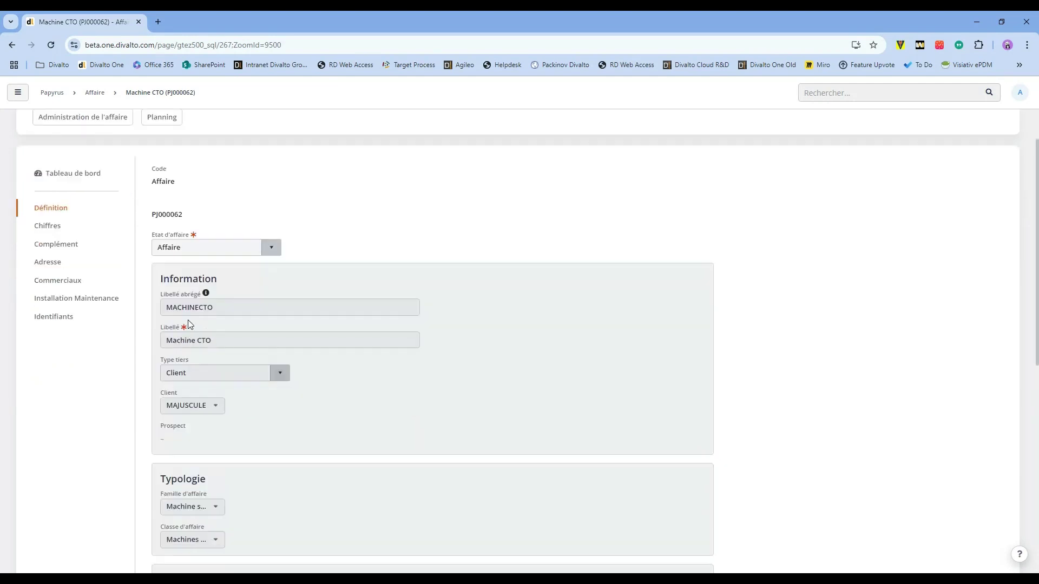
scroll(190, 324, "down", 2)
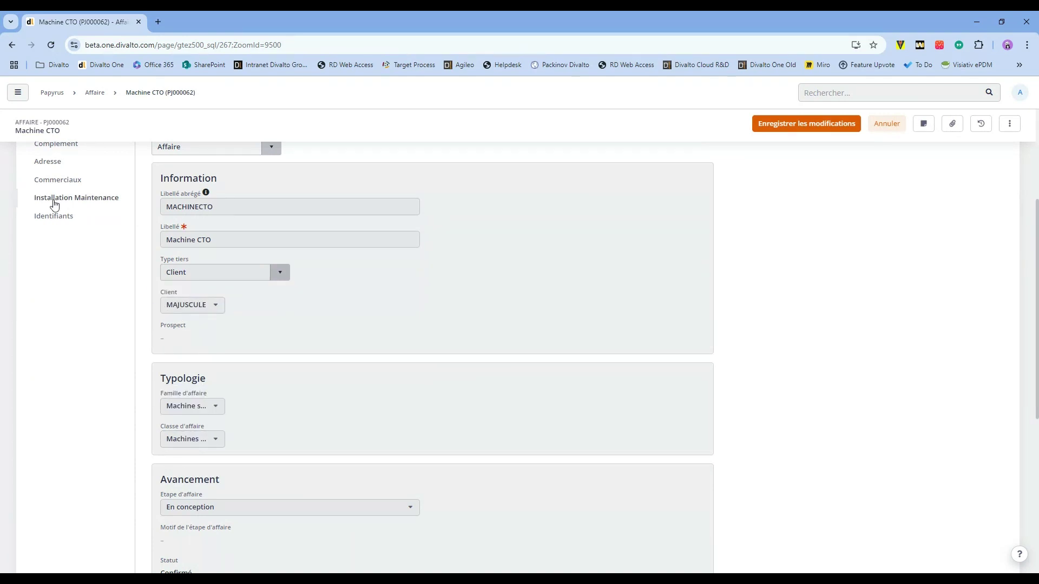
scroll(54, 204, "up", 3)
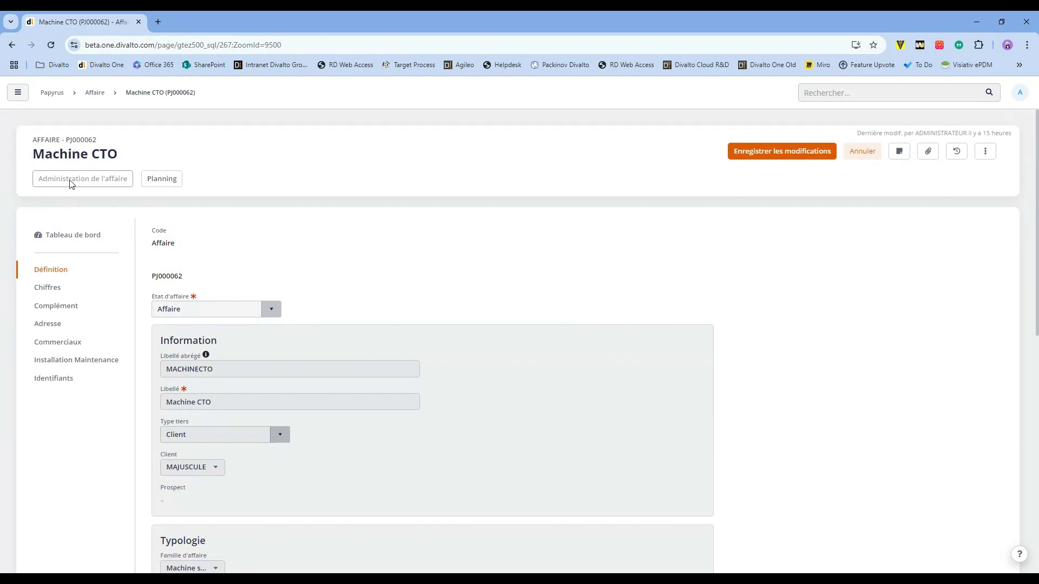
left_click(70, 180)
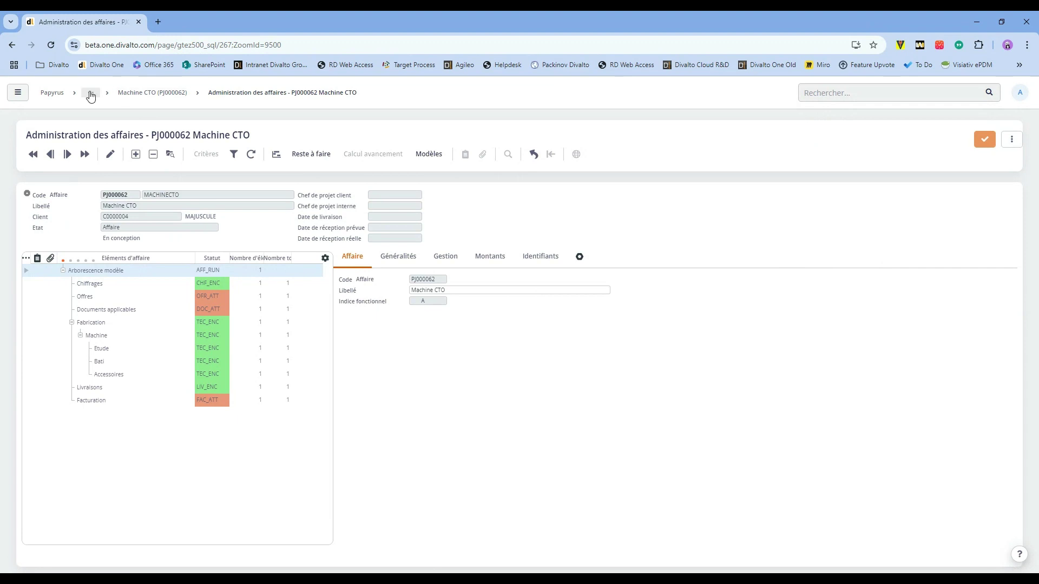
left_click(135, 94)
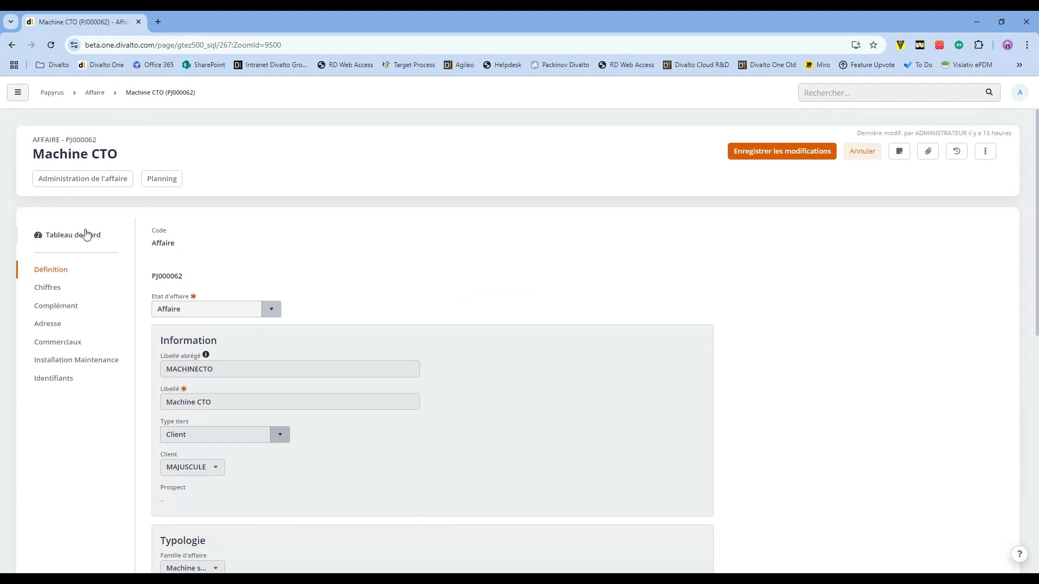
left_click(85, 234)
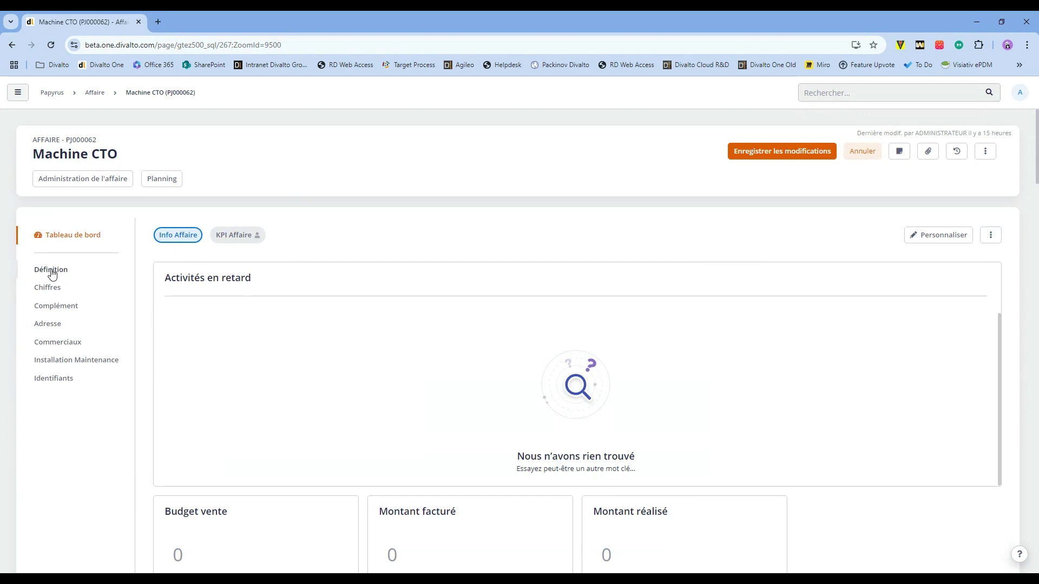
- From Chiffrages in the Machine CTO administration, load the MOD_MSPE Modèle Machines Spéciales model and collapse its Chiffrage remplisseuse branch
left_click(64, 180)
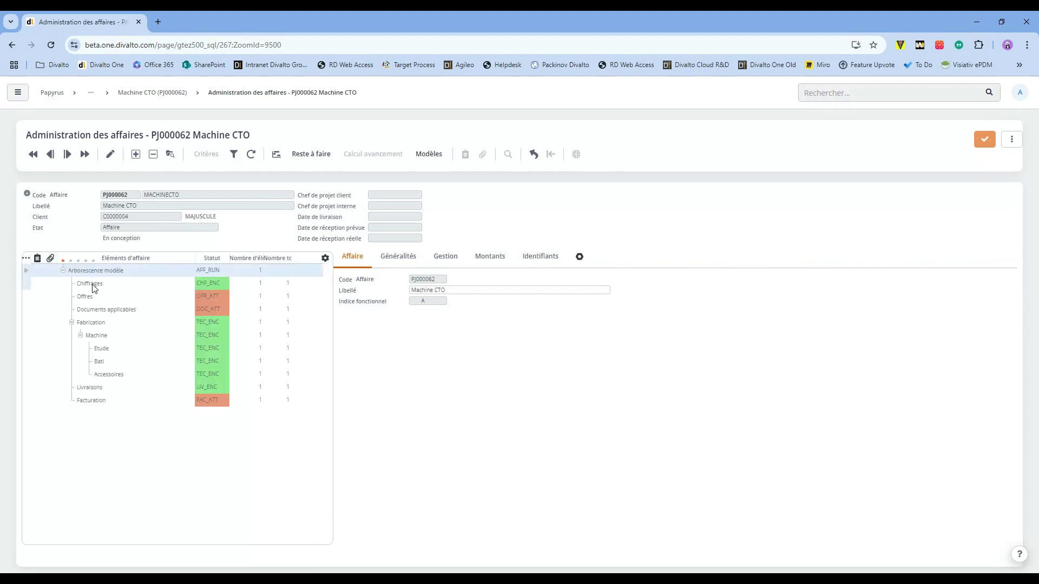
left_click(92, 287)
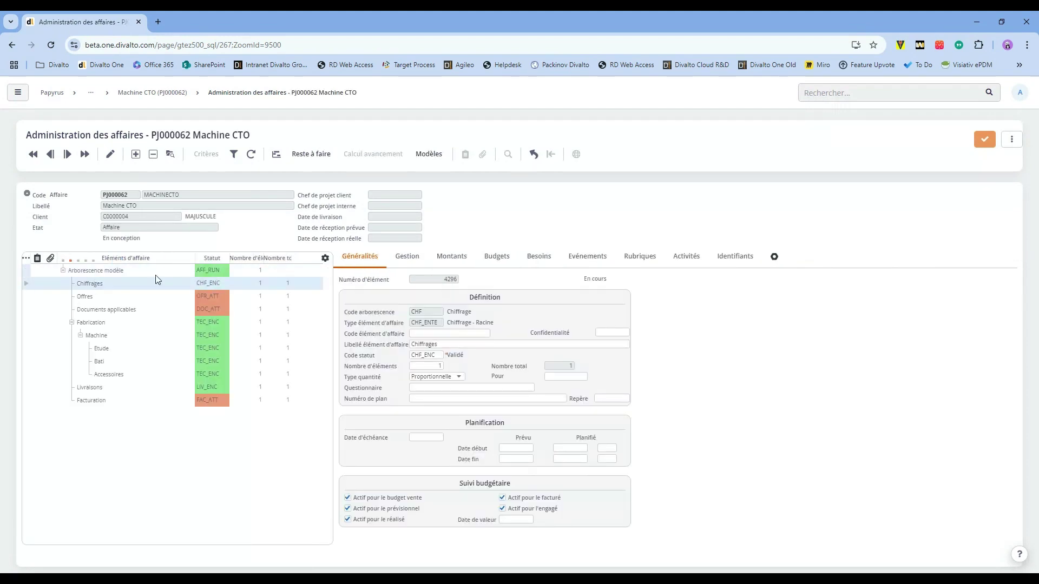
left_click(444, 156)
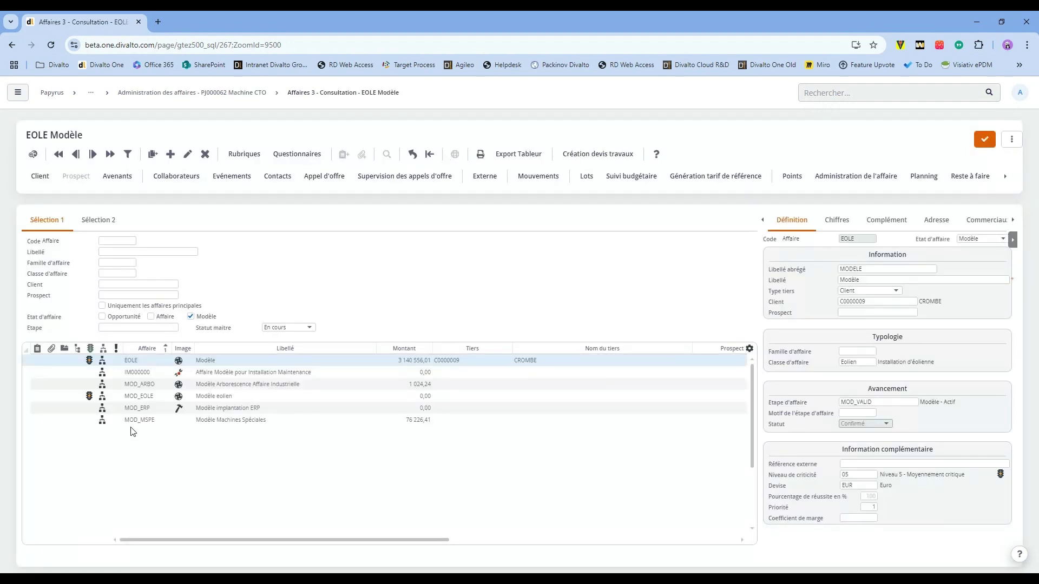
left_click(136, 420)
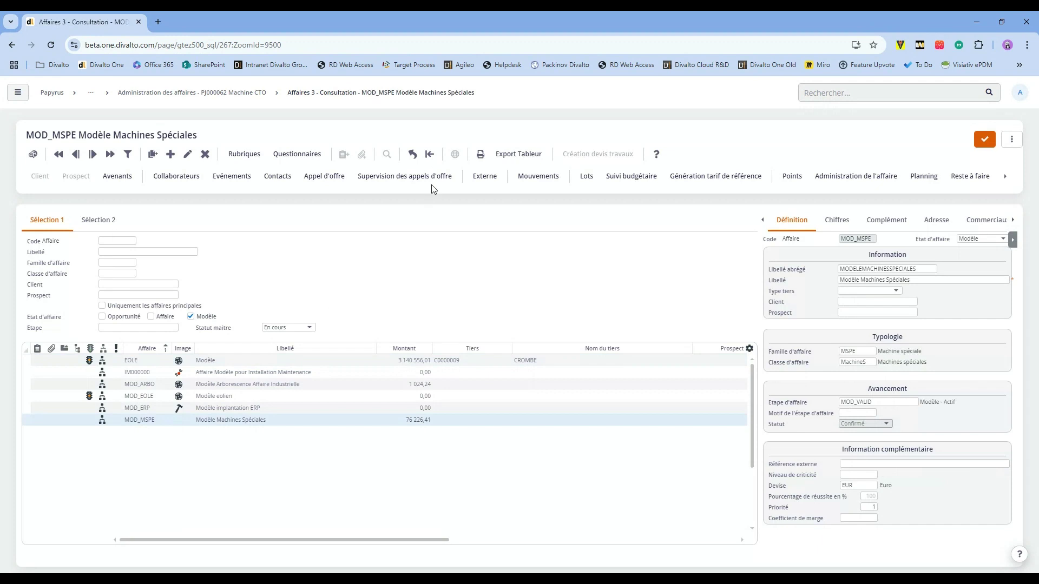
left_click(427, 155)
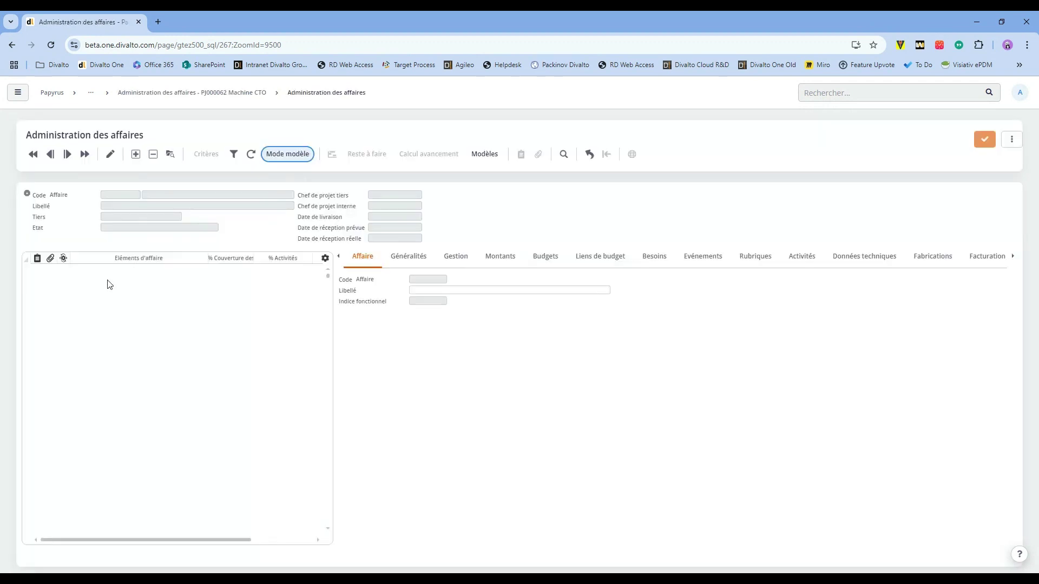
left_click(108, 299)
left_click(108, 297)
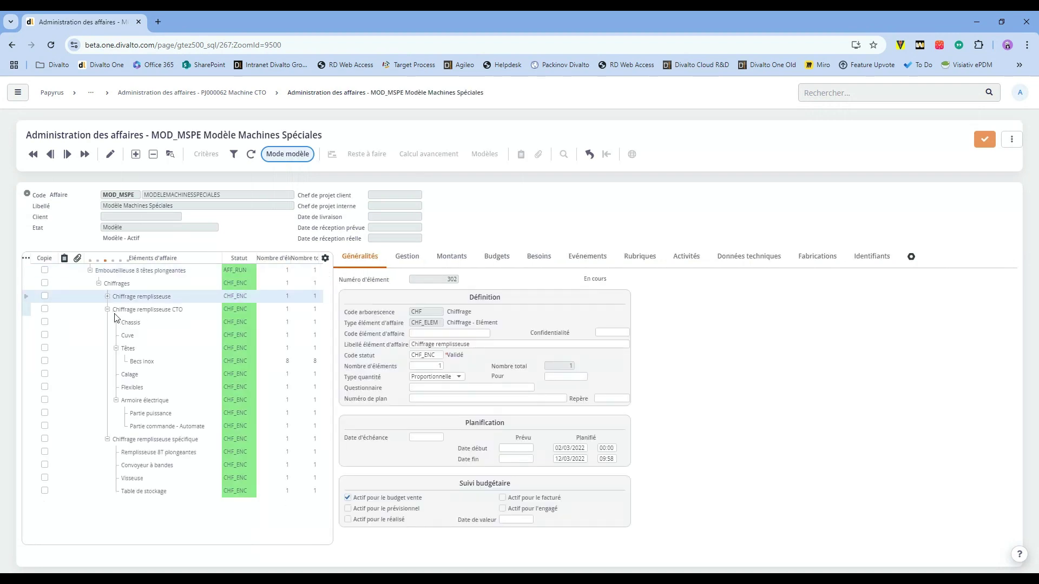
- Mark the model's Chiffrage remplisseuse CTO branch for copying, leaving out Cuve but keeping Flexibles
left_click(45, 309)
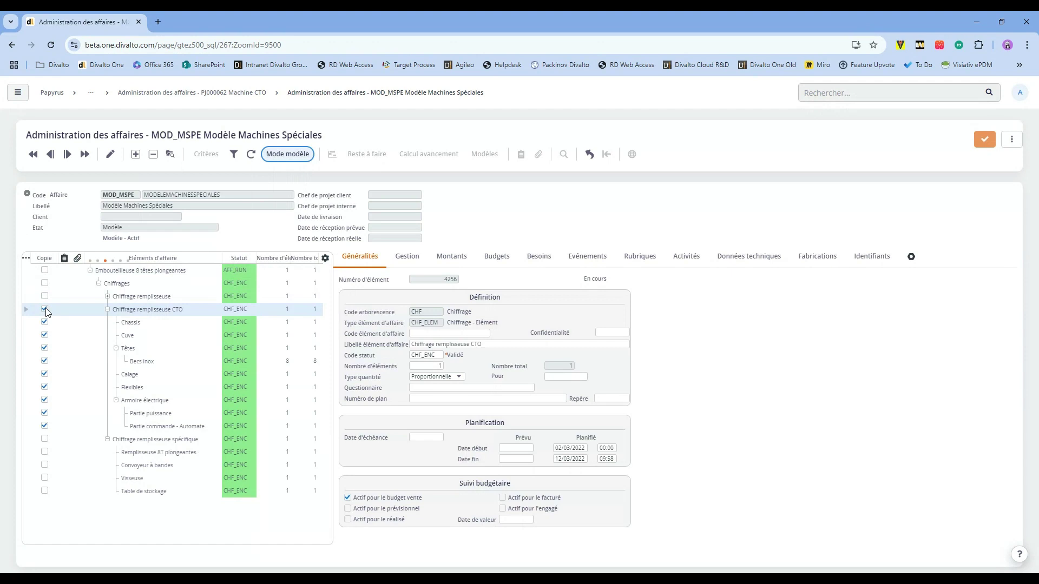
left_click(45, 335)
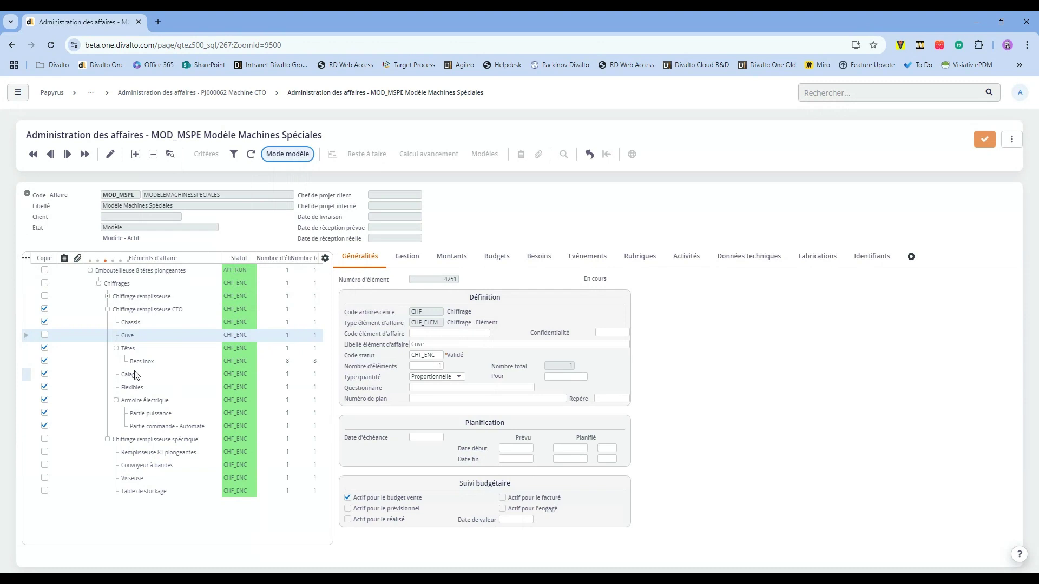
left_click(45, 387)
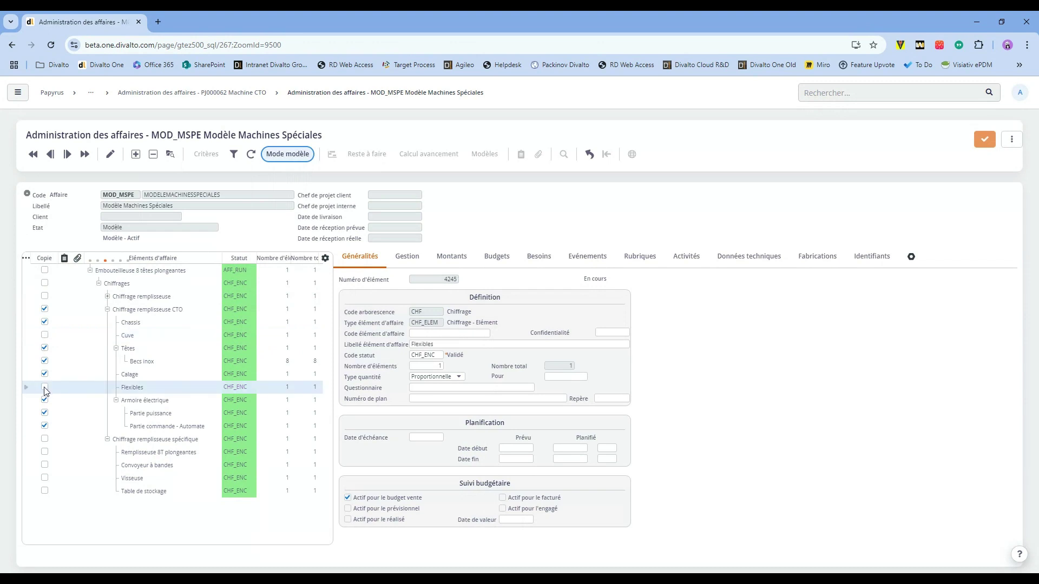
left_click(45, 388)
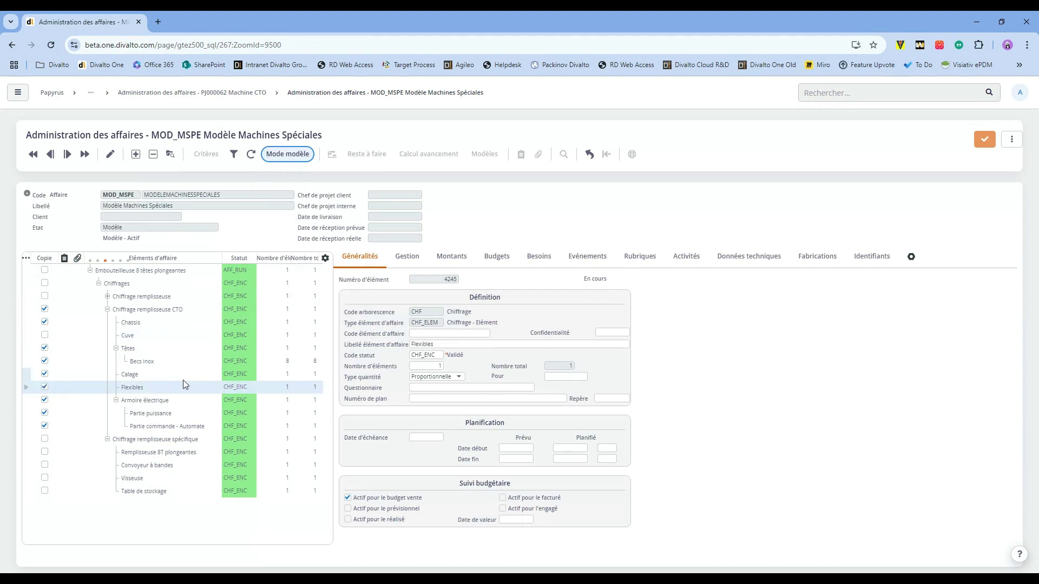
- From the model's Besoins, mark Cuve for copying without Pressostat 0-12 bar, and leave Flexibles out of the copy
left_click(546, 263)
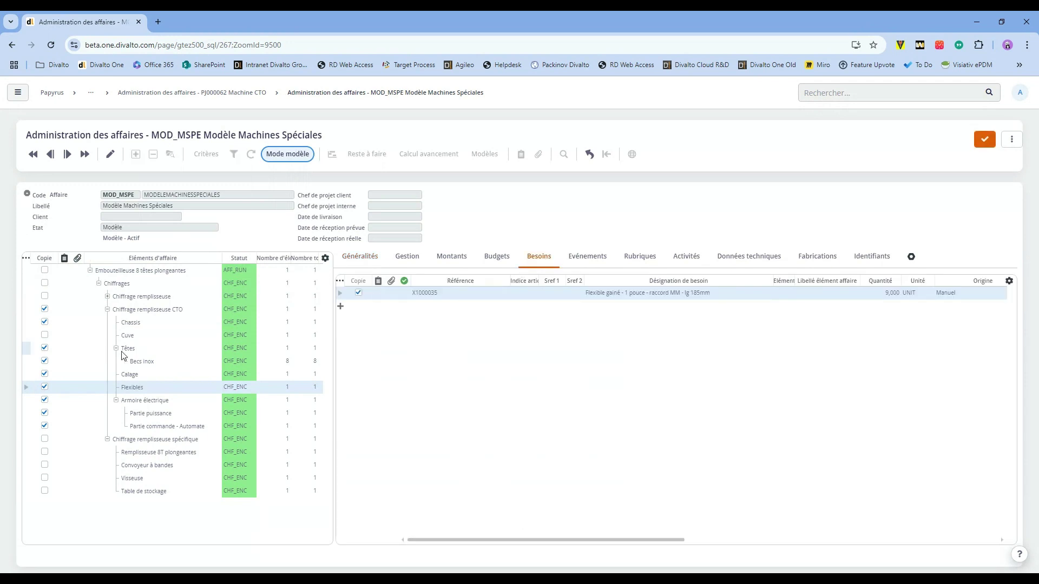
left_click(128, 336)
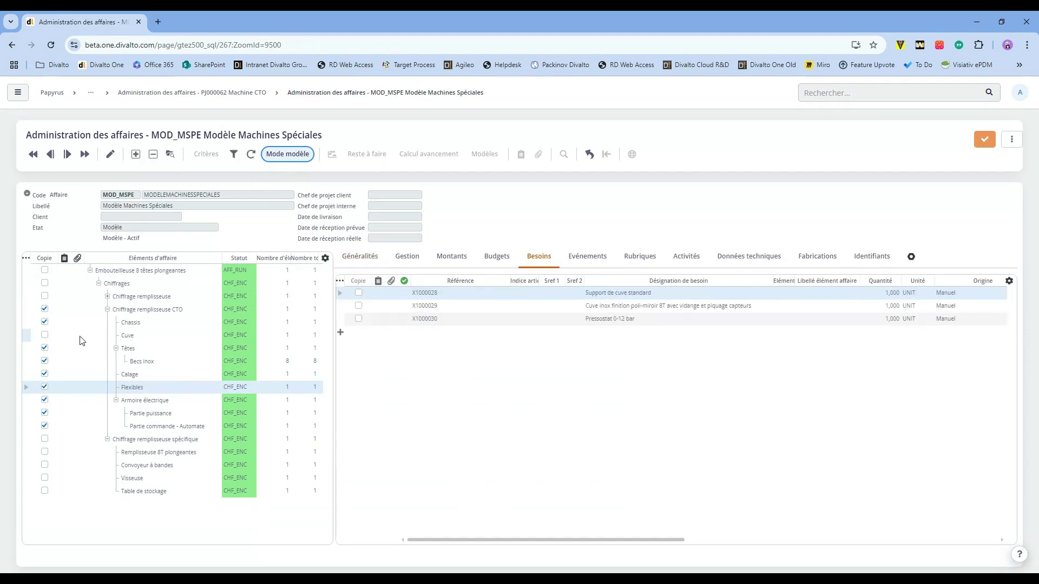
left_click(45, 335)
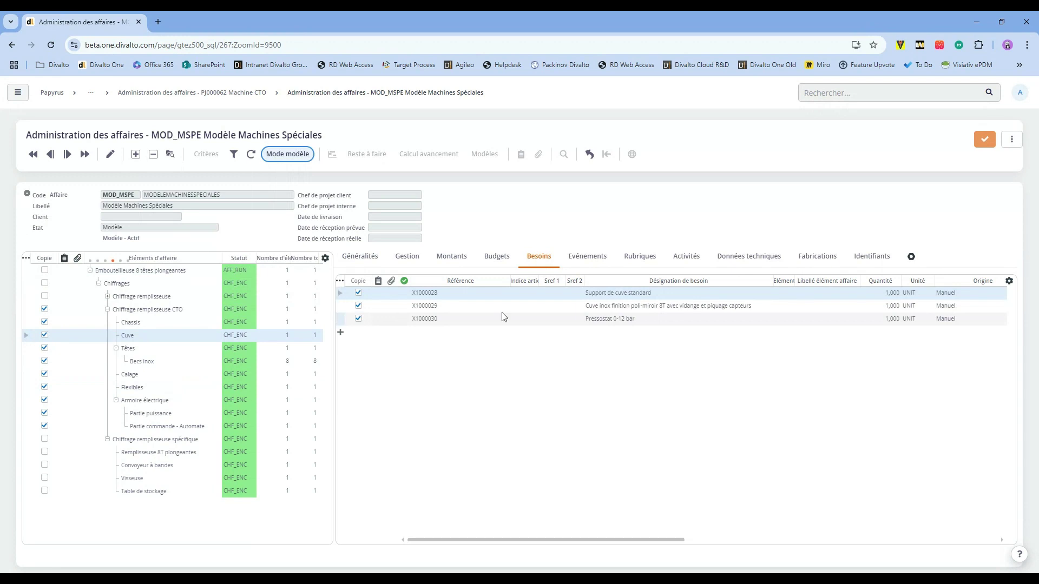
left_click(358, 323)
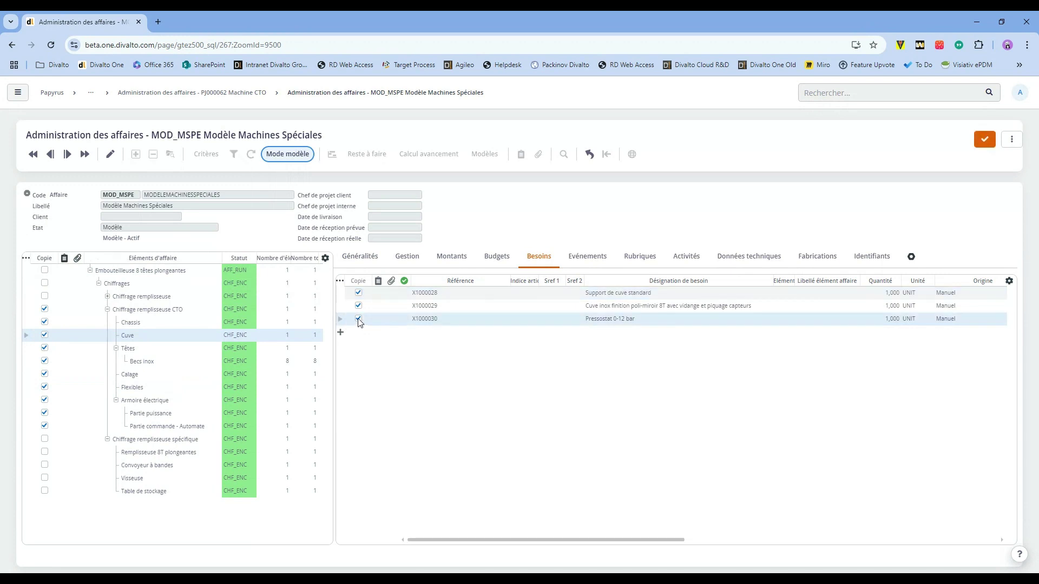
left_click(358, 320)
left_click(129, 386)
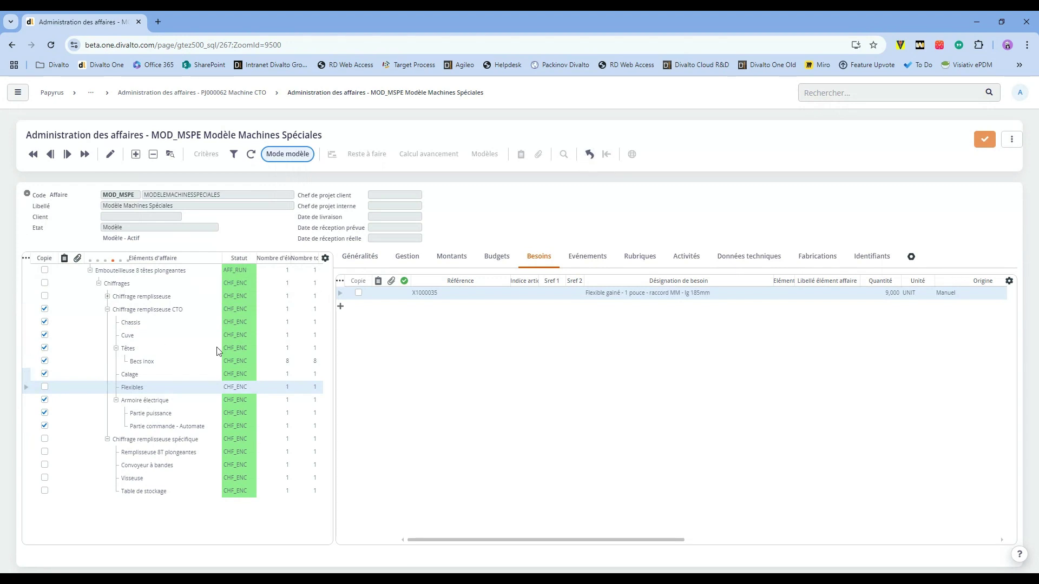
- Leave the model and paste the marked elements under Chiffrages in the Machine CTO affair
left_click(586, 161)
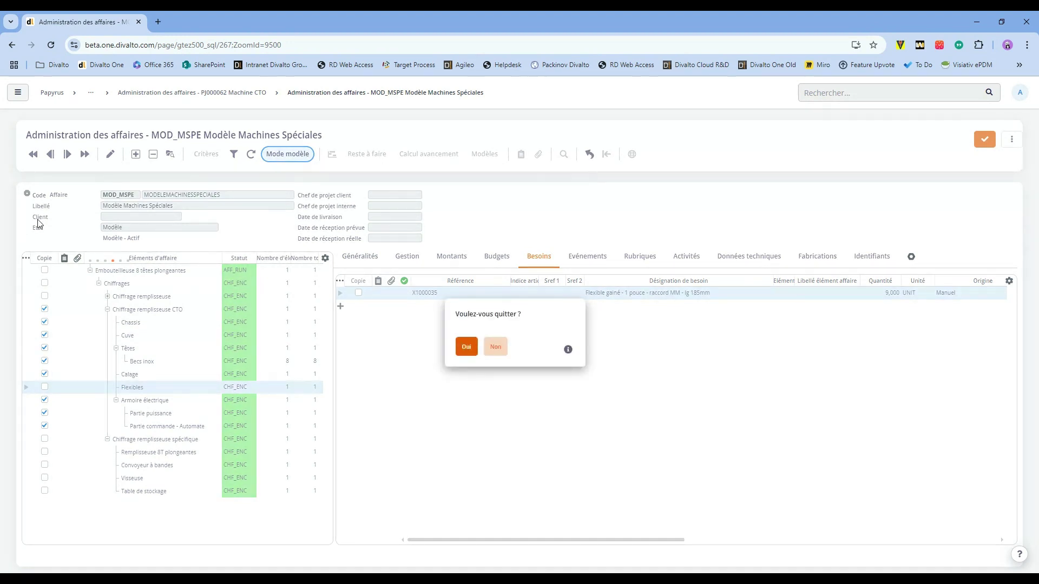
left_click(466, 346)
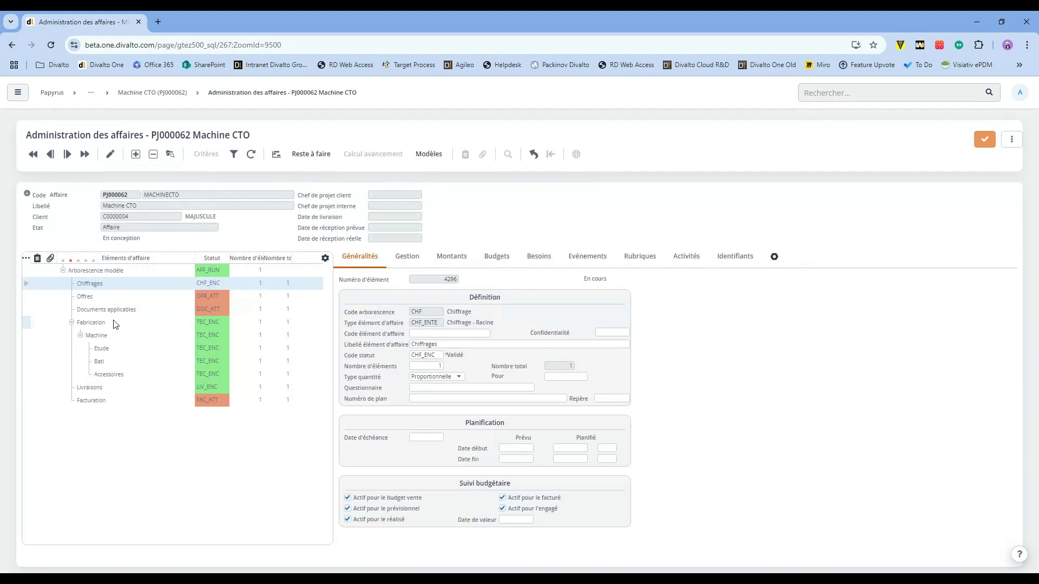
right_click(122, 286)
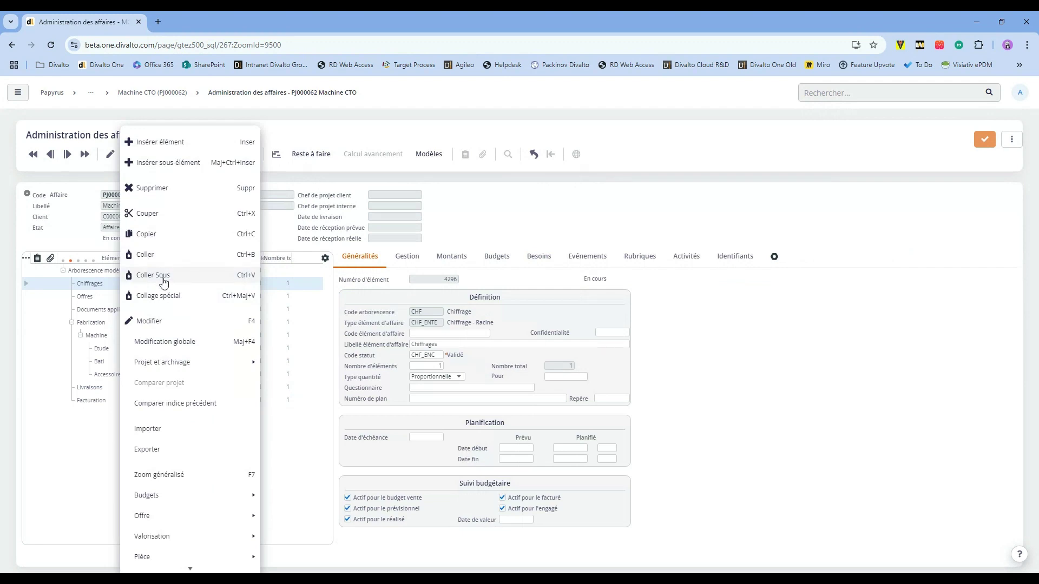
left_click(162, 279)
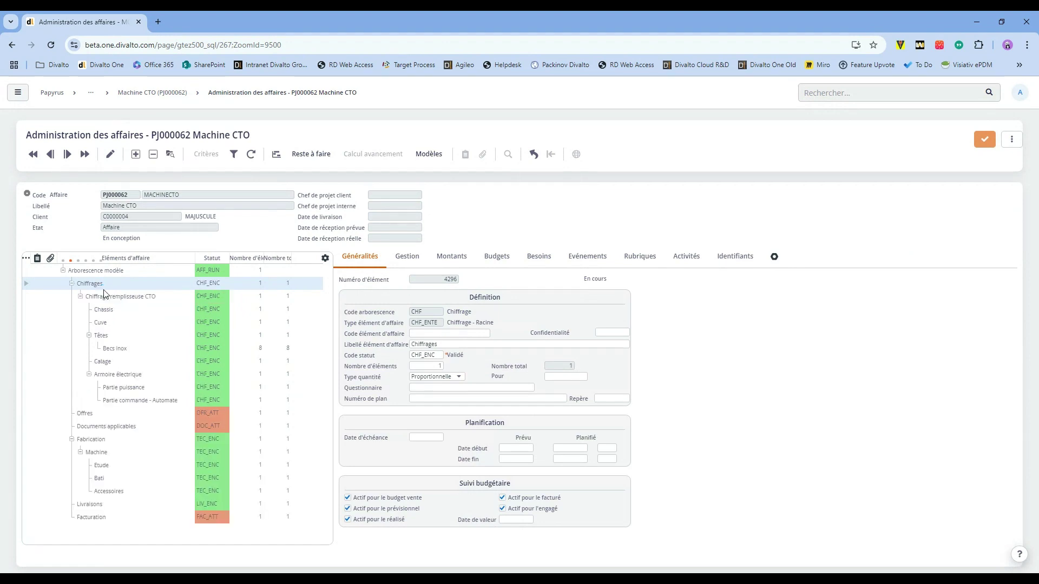
- Check the Besoins of Cuve in the pasted Chiffrage remplisseuse CTO branch
left_click(108, 298)
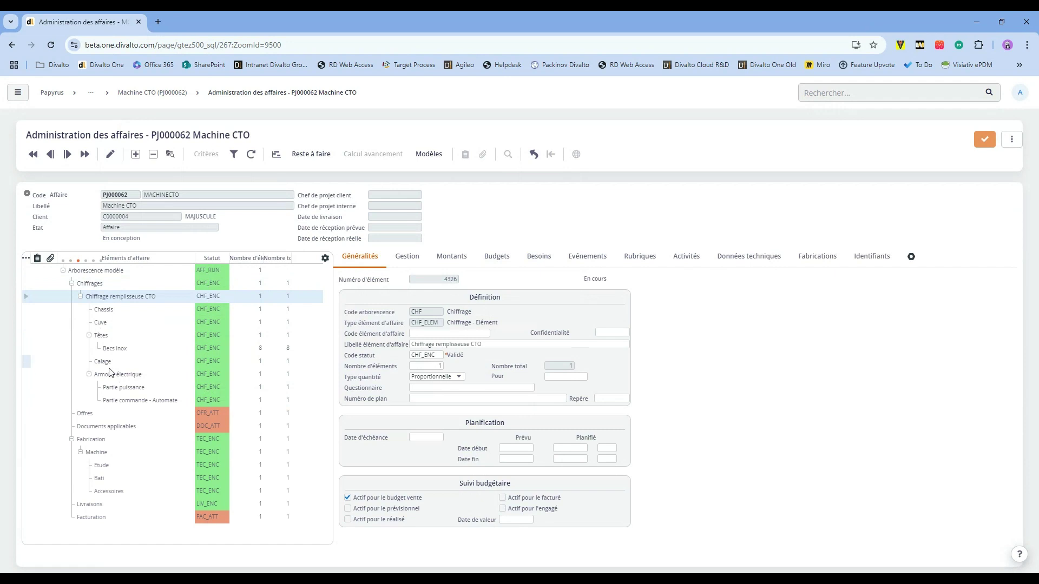
left_click(100, 323)
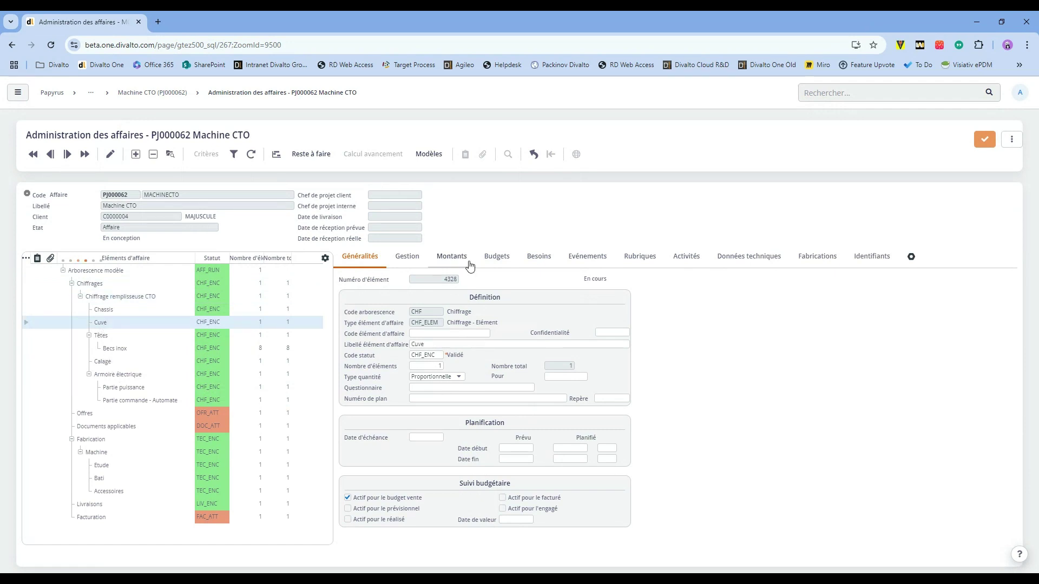
left_click(539, 257)
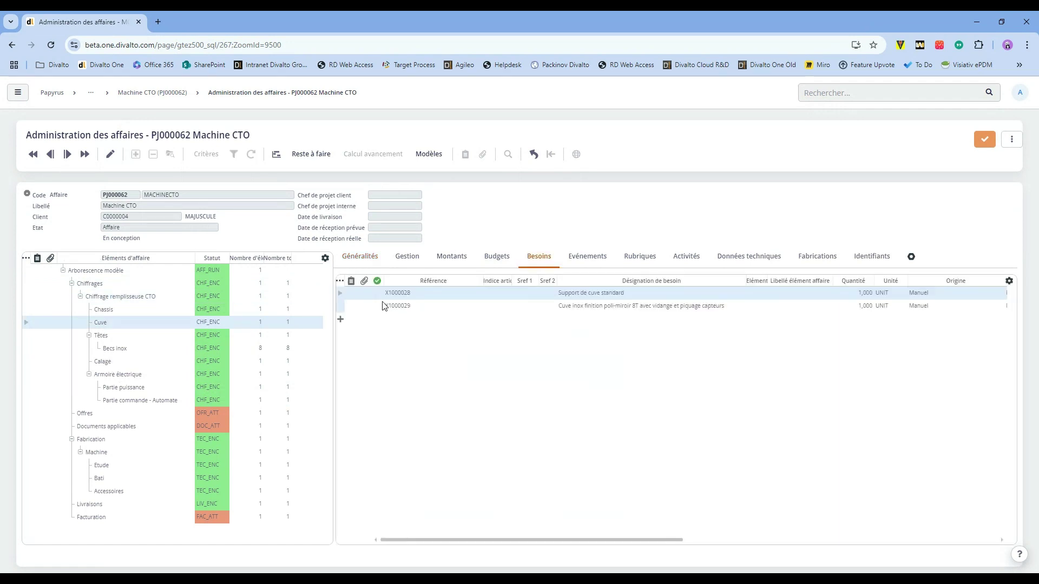
- Generate the detailed budgets from the prévu for the Chiffrage remplisseuse CTO element
right_click(96, 301)
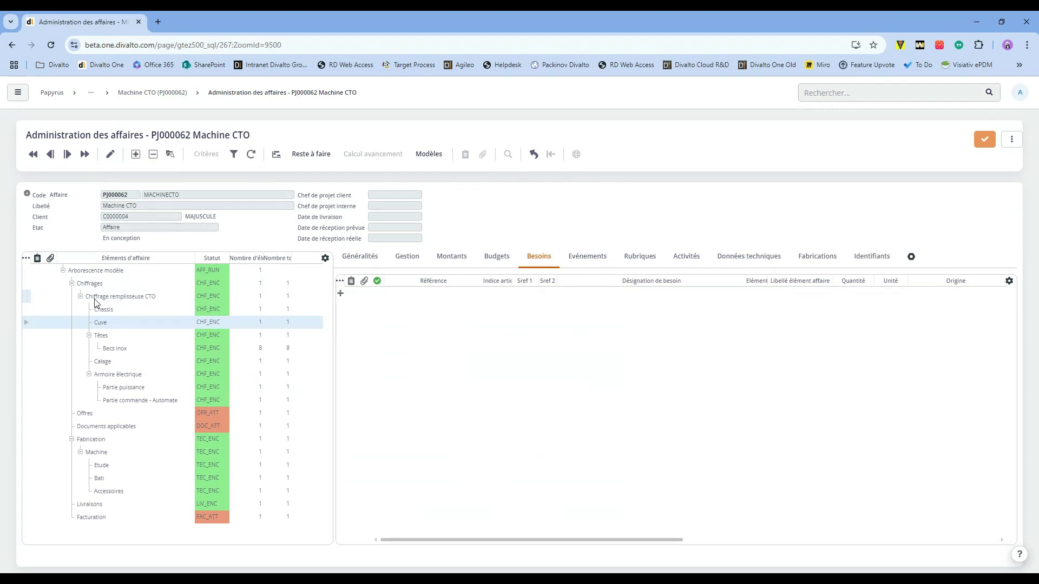
mouse_move(126, 497)
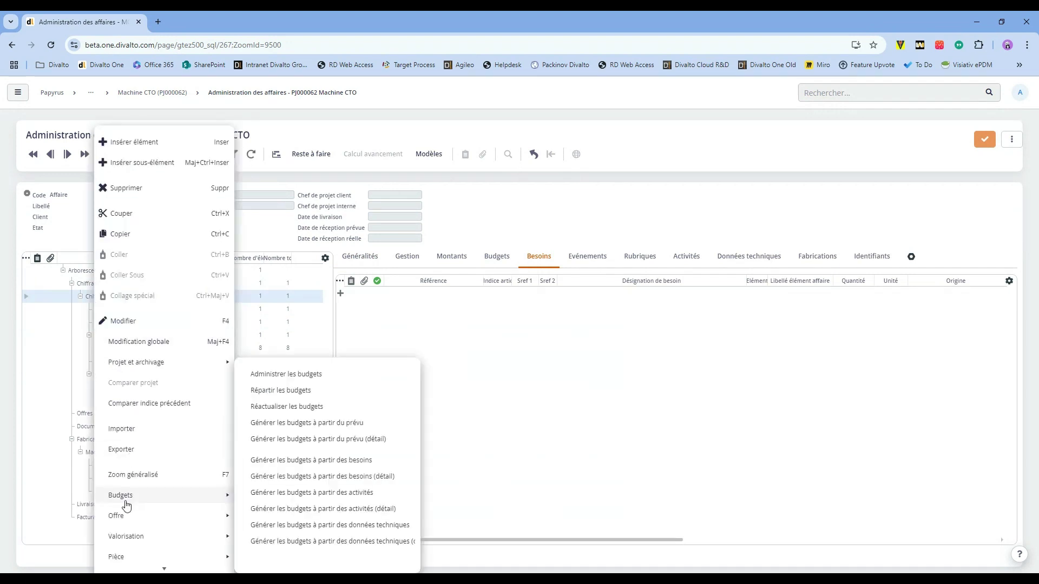
left_click(340, 444)
left_click(447, 360)
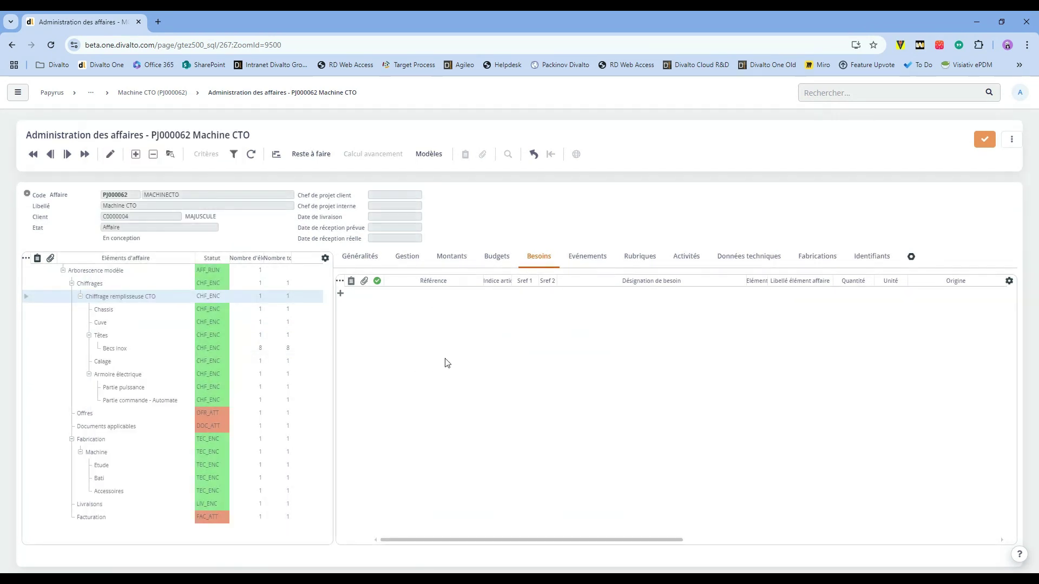
- Run the valorisation of Chiffrage remplisseuse CTO and review its Montants and those of Partie commande - Automate
right_click(134, 304)
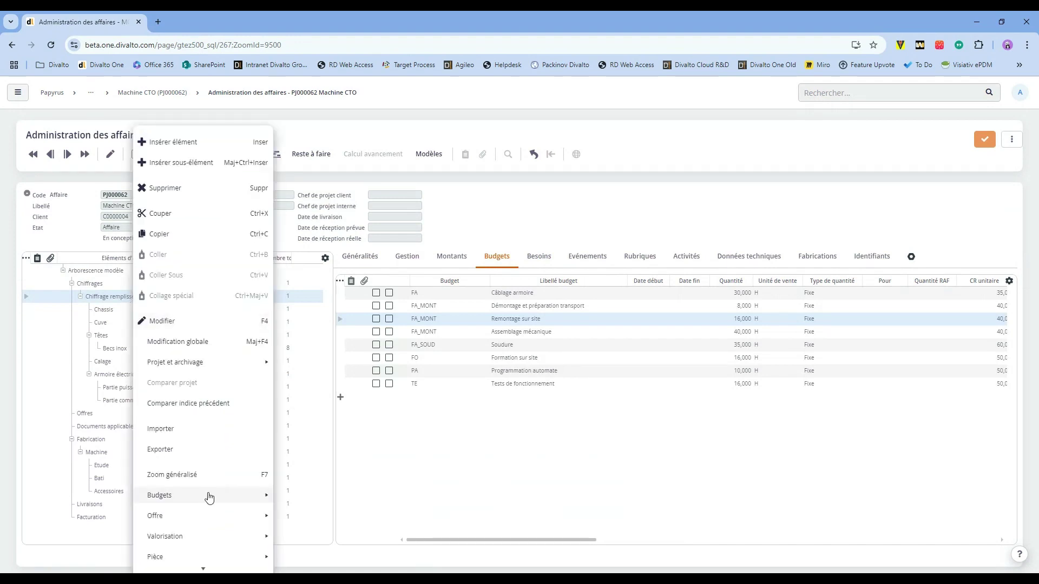
mouse_move(232, 536)
left_click(317, 544)
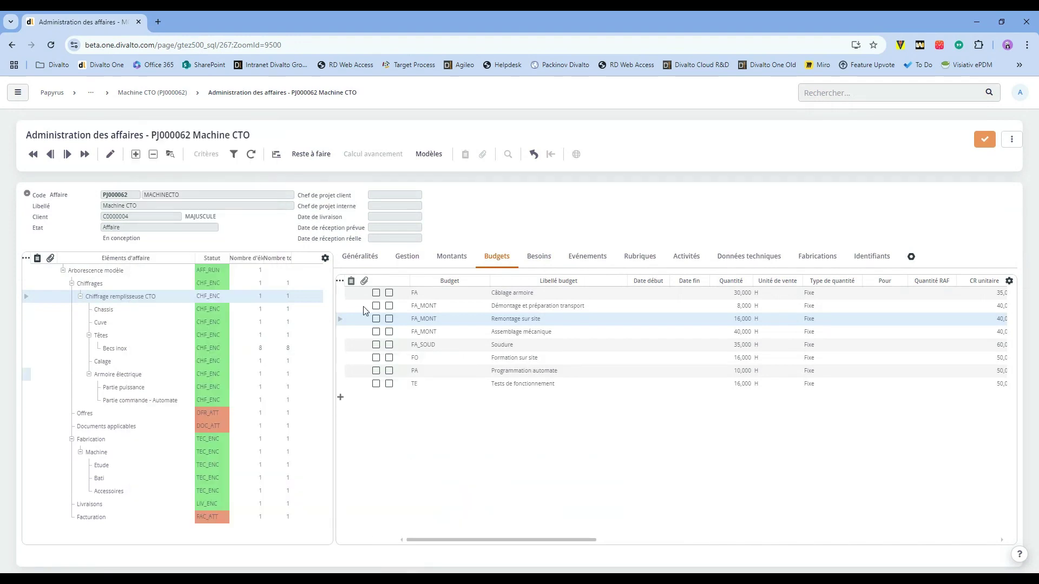
left_click(451, 258)
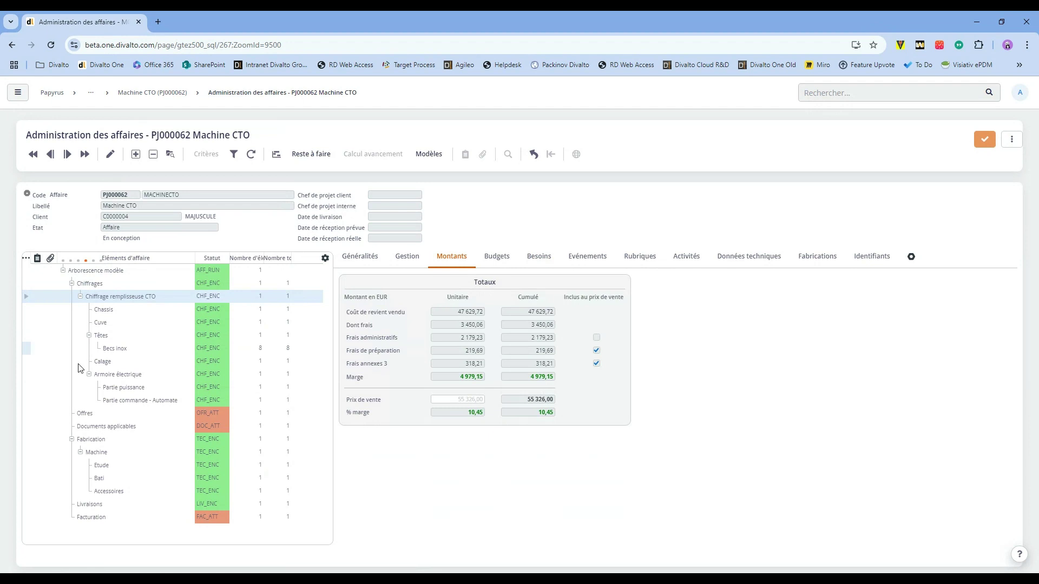
left_click(47, 396)
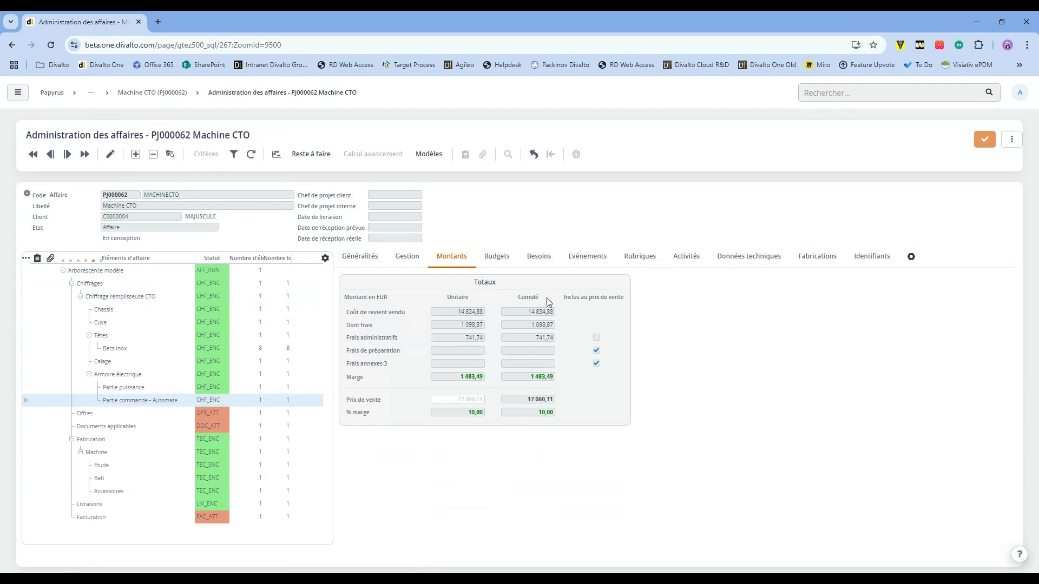
left_click(136, 302)
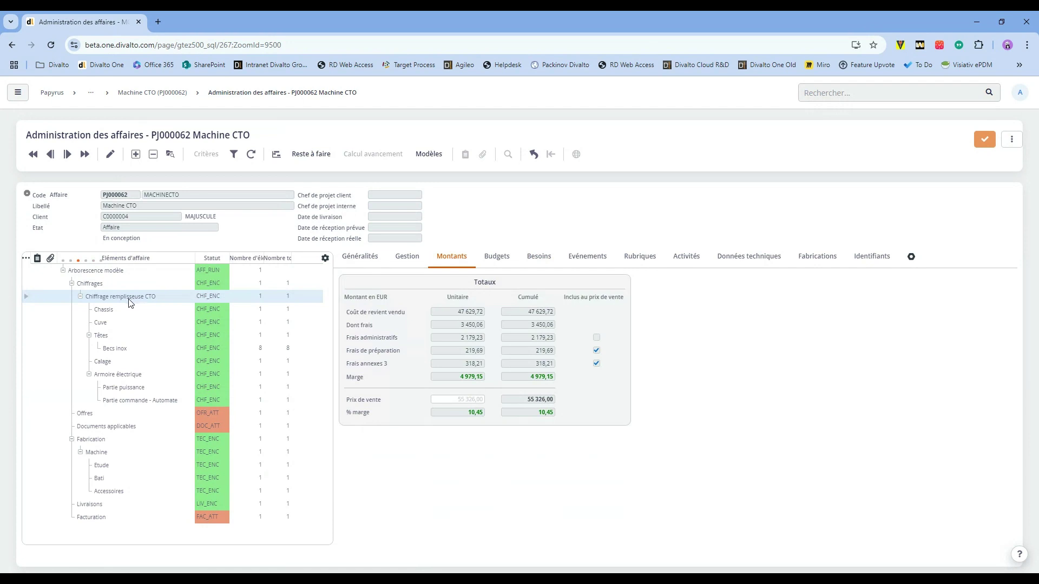
- Transfer Chiffrage remplisseuse CTO to Fabrication through the Concepteur opérationnel and label the new operational element Lancement
left_click_drag(128, 303, 103, 440)
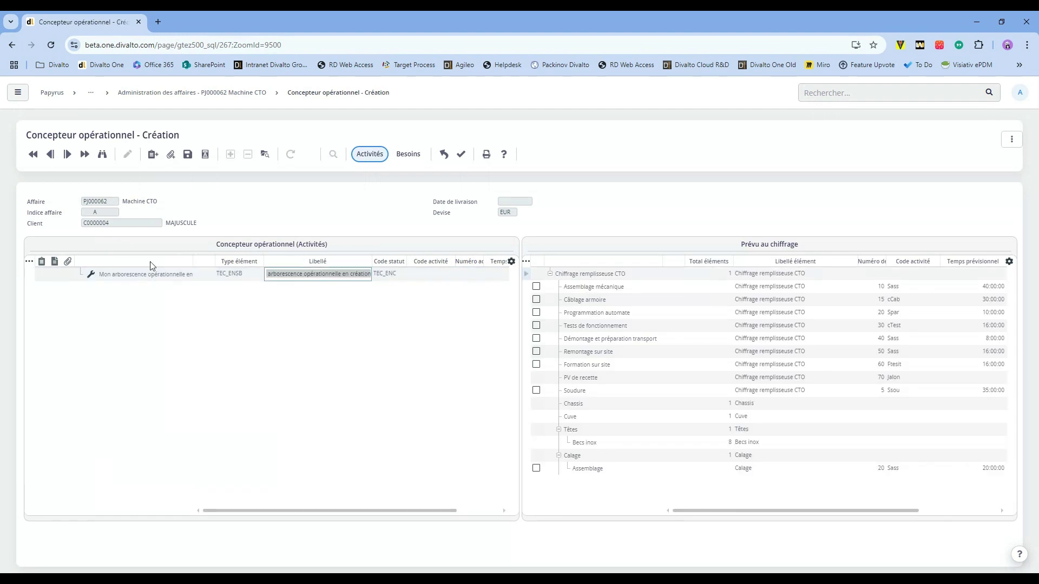
type("Lan")
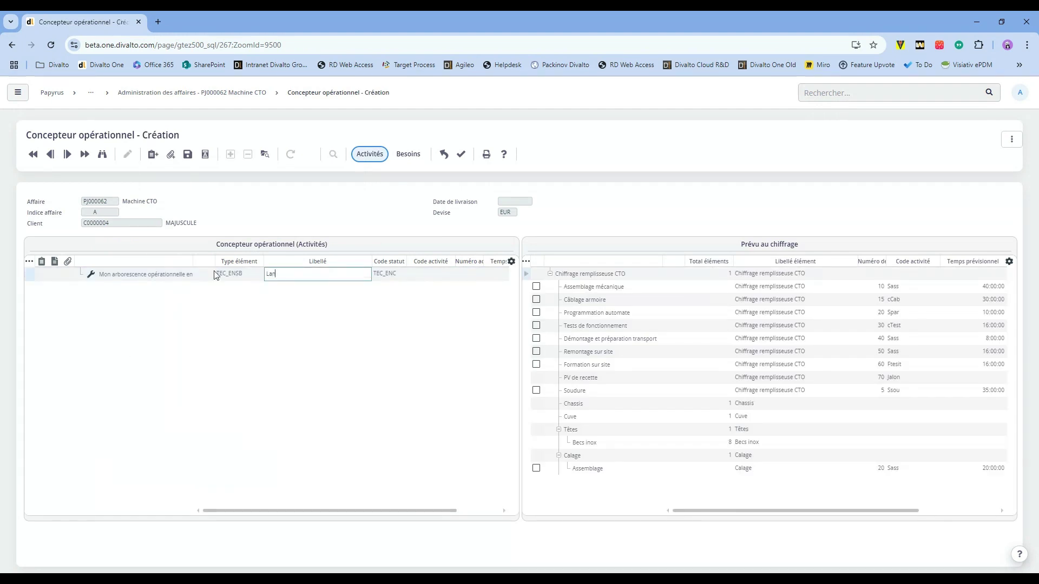
type("cement")
key("Return")
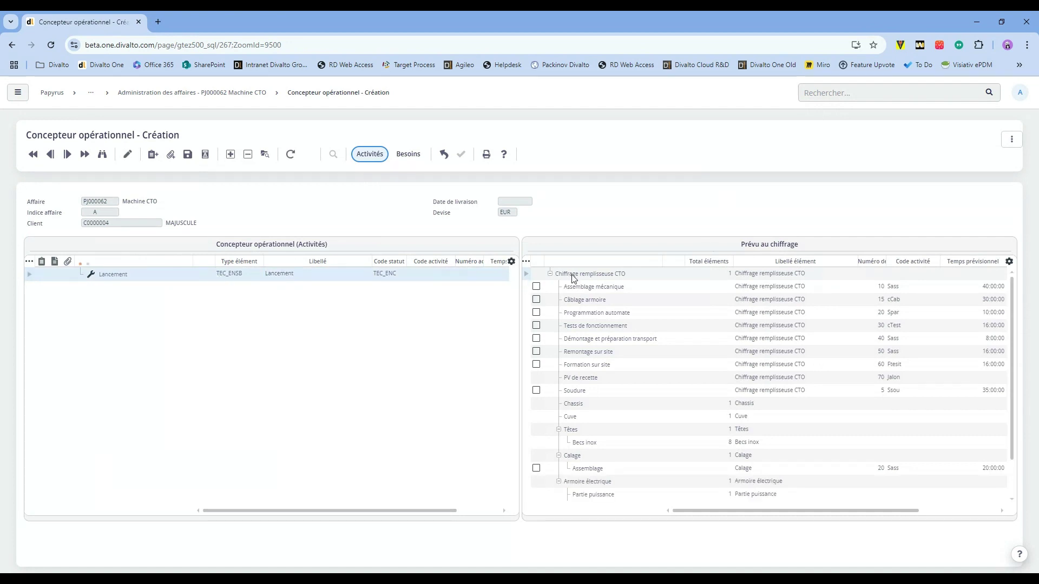
- Copy the whole Chiffrage remplisseuse CTO tree under Lancement, including its activities, and return to the affair's administration
left_click(573, 279)
right_click(571, 274)
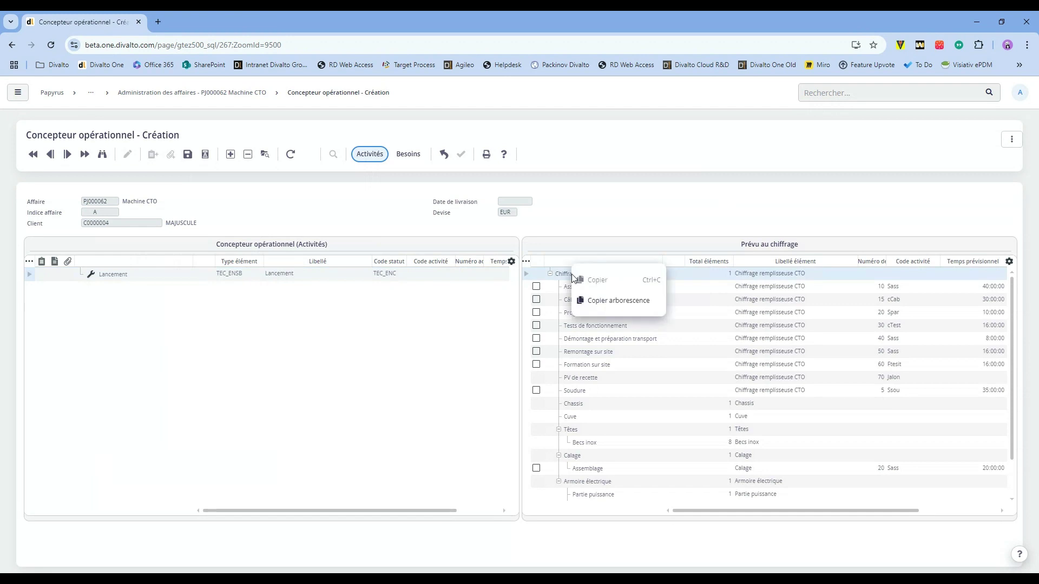
left_click(595, 301)
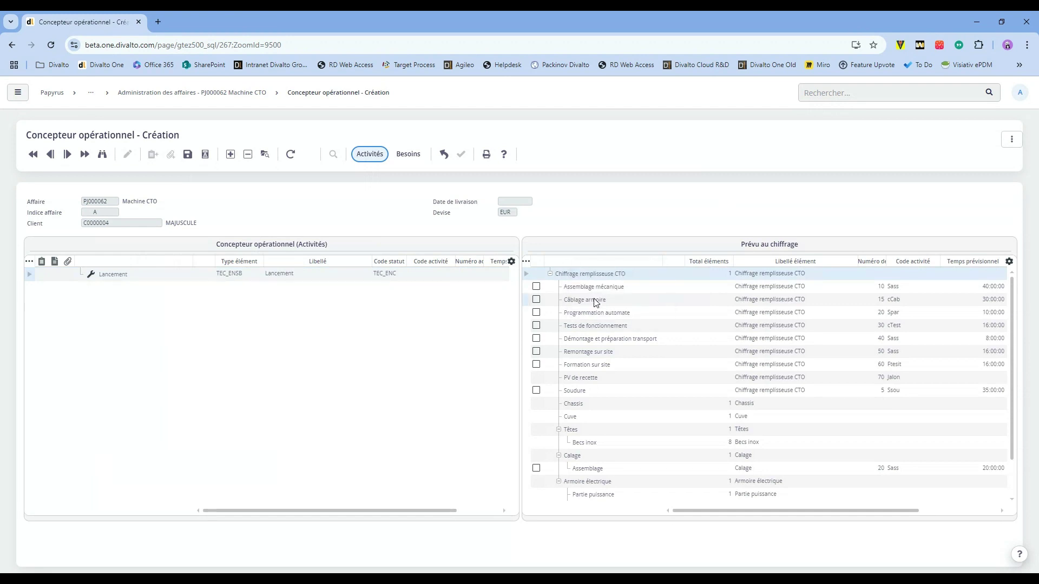
right_click(168, 276)
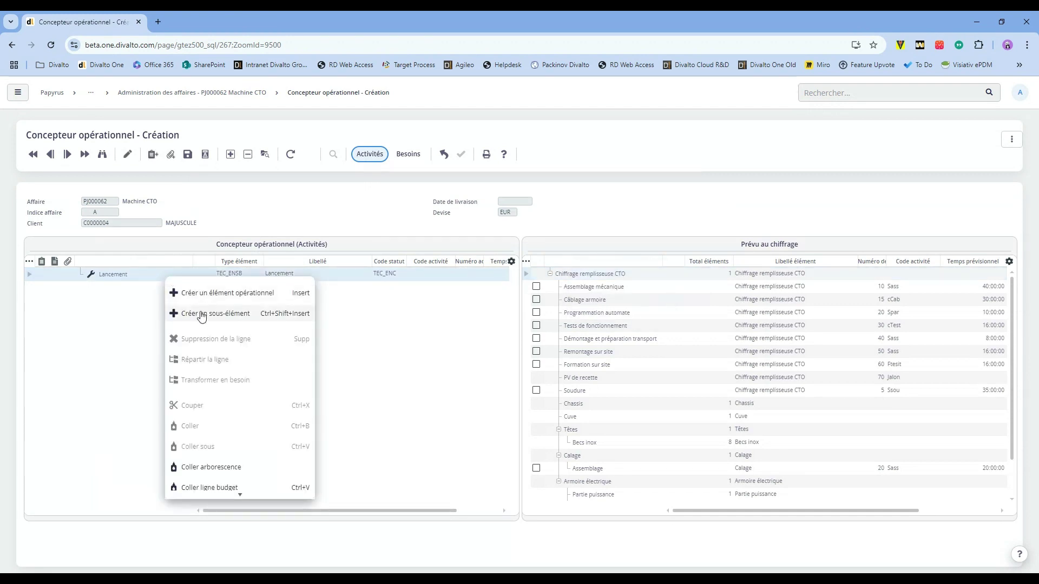
left_click(206, 469)
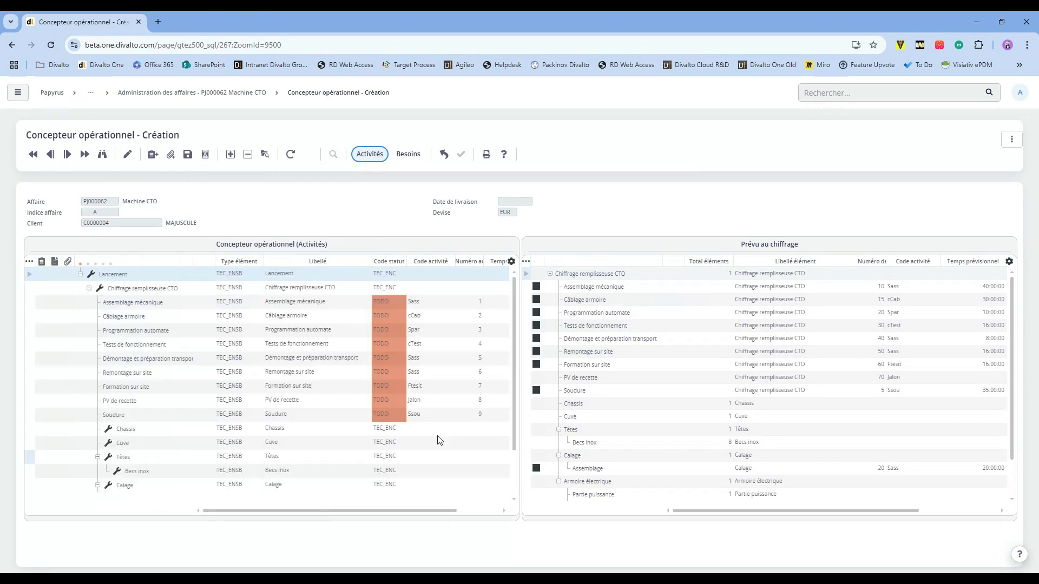
left_click(443, 155)
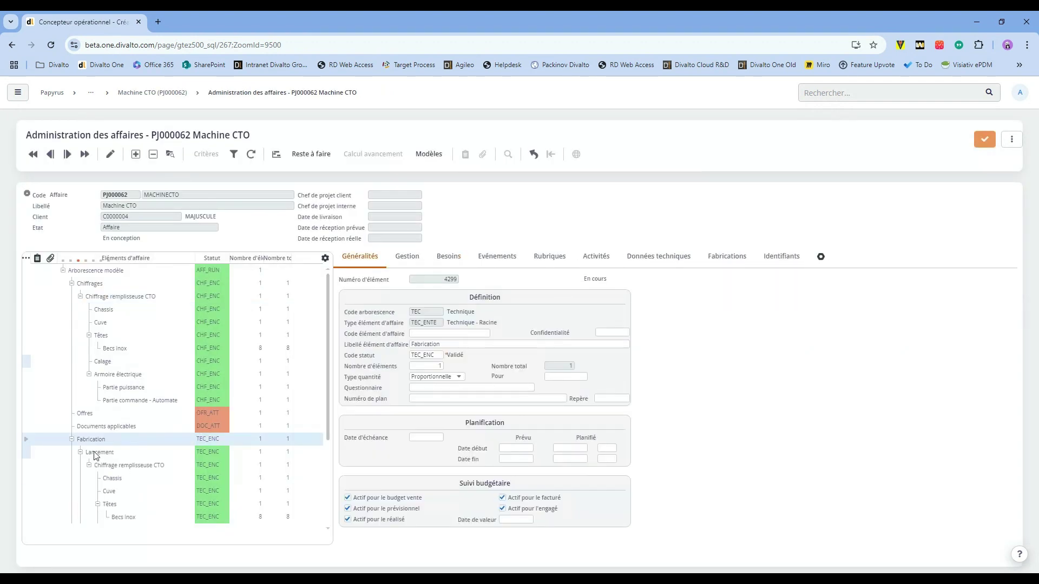
- Review the Activités of Chiffrage remplisseuse CTO under Lancement, and the Besoins of its Chassis and Cuve elements
left_click(95, 456)
scroll(103, 401, "down", 3)
left_click(115, 340)
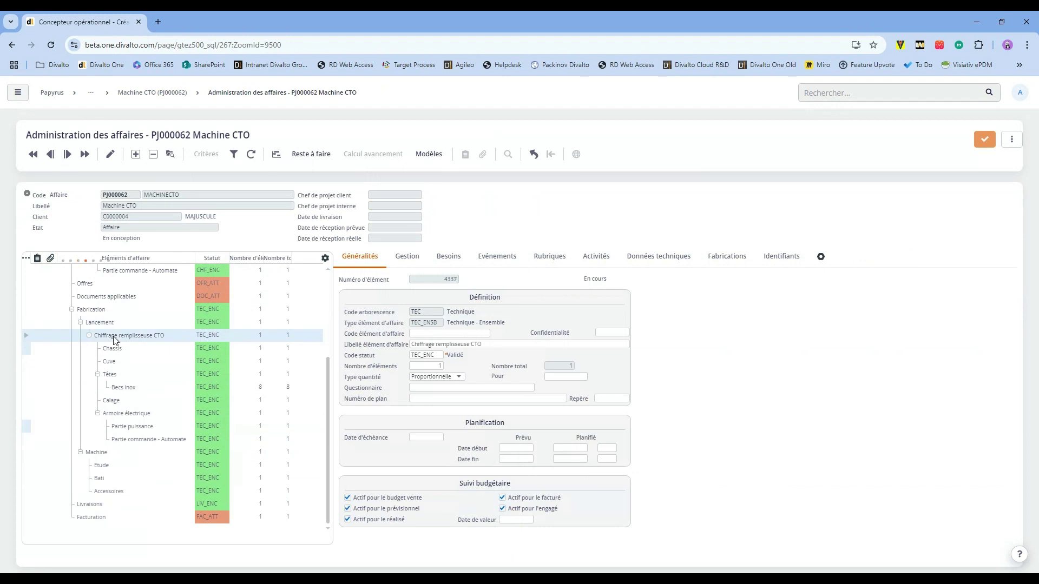
left_click(593, 259)
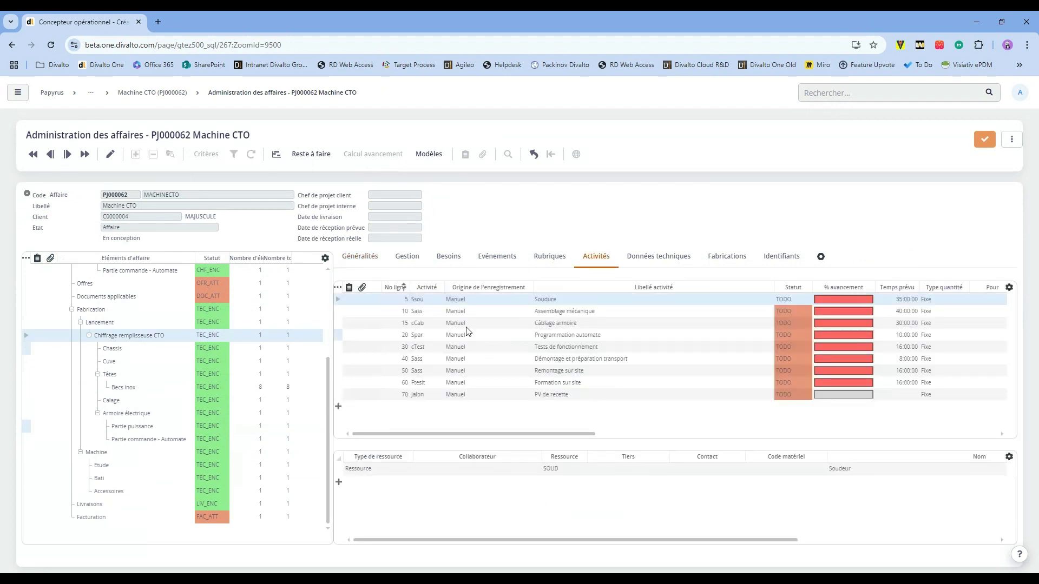
left_click(113, 353)
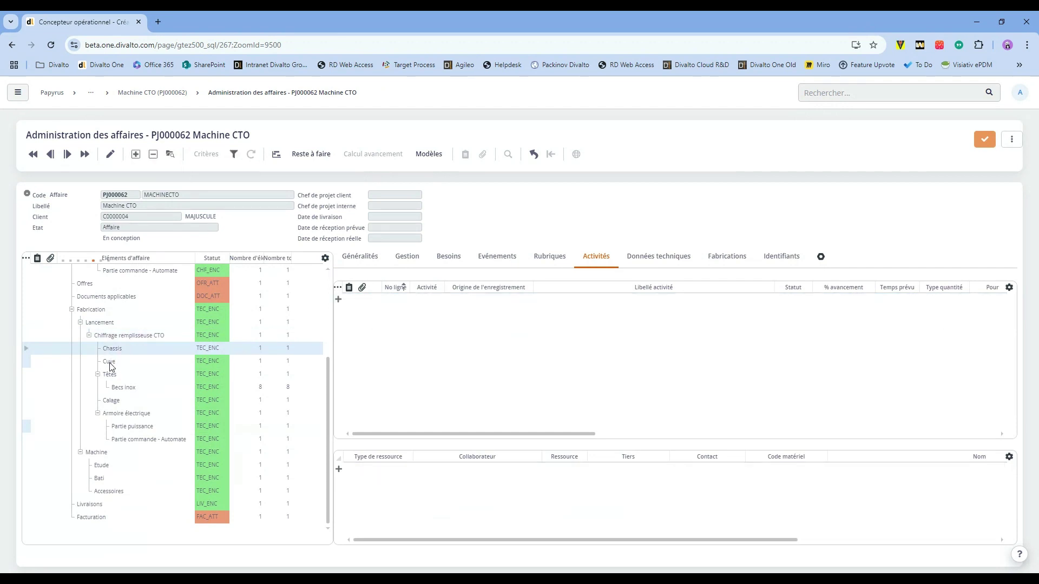
left_click(109, 363)
left_click(453, 260)
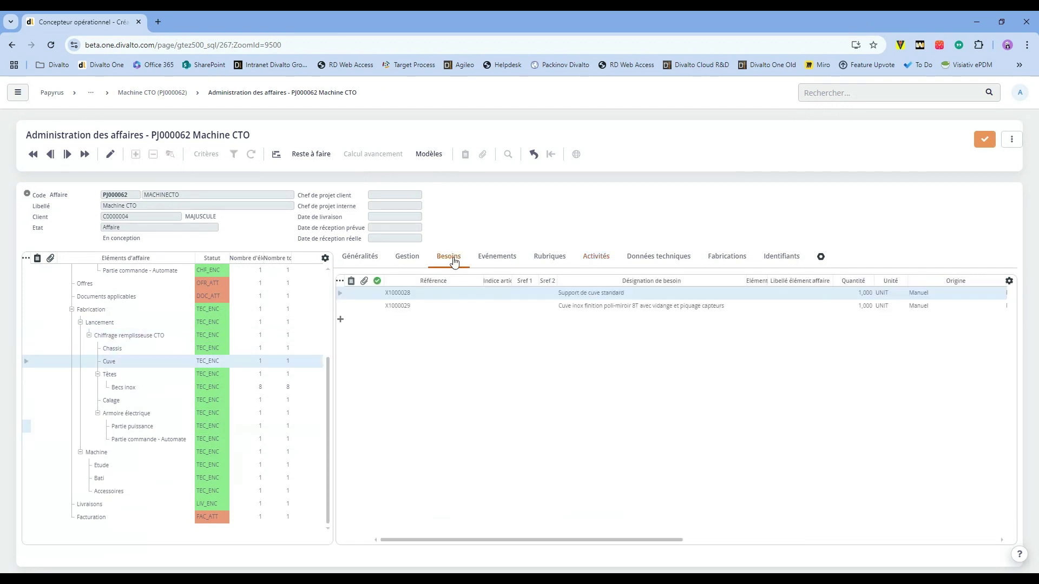
left_click(110, 350)
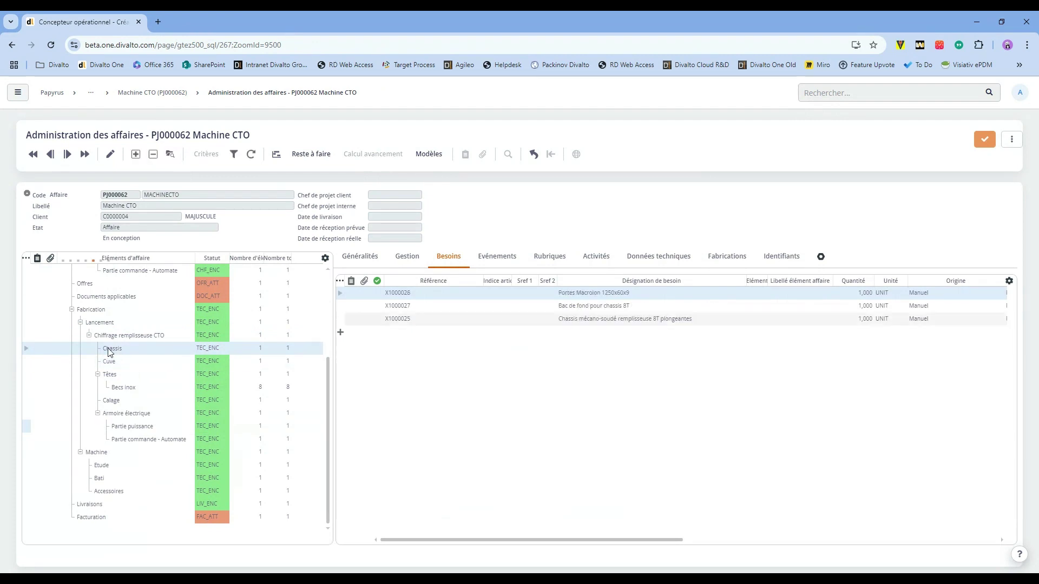
left_click(108, 359)
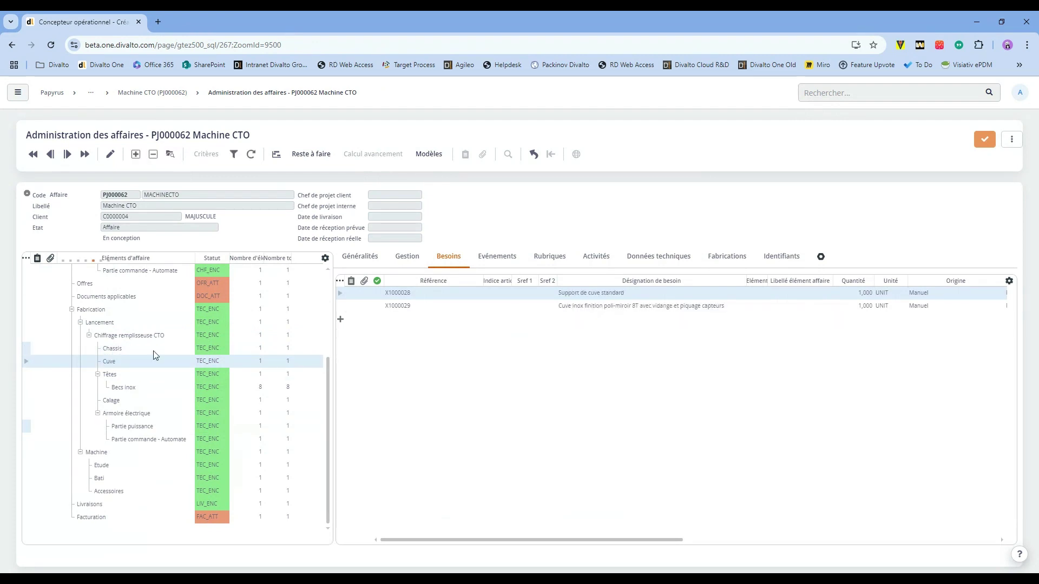
scroll(119, 406, "up", 3)
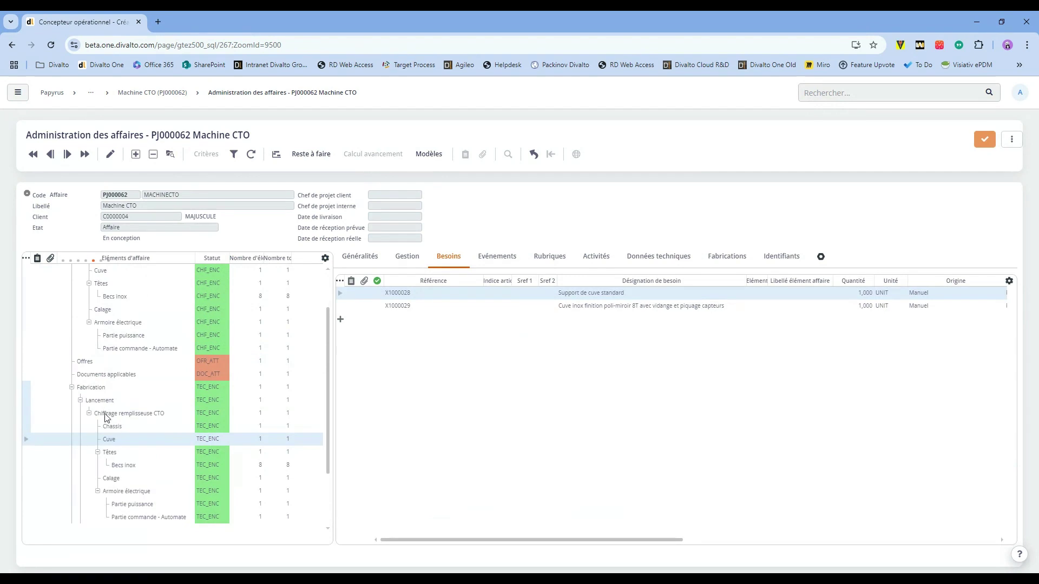
- Enable the Liens de budget view for Chiffrage remplisseuse CTO under Lancement and review its budget links
left_click(107, 414)
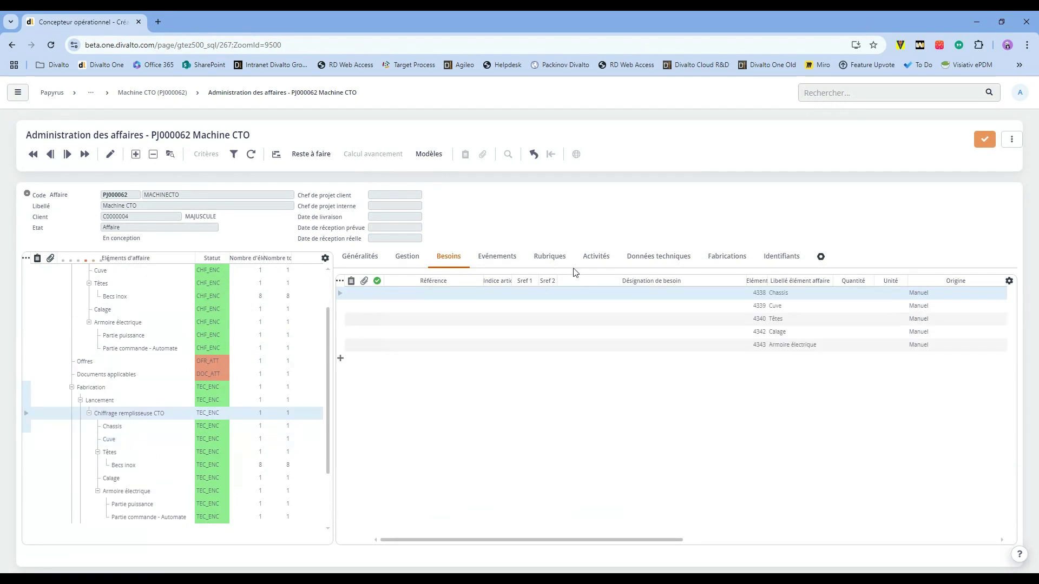
left_click(821, 257)
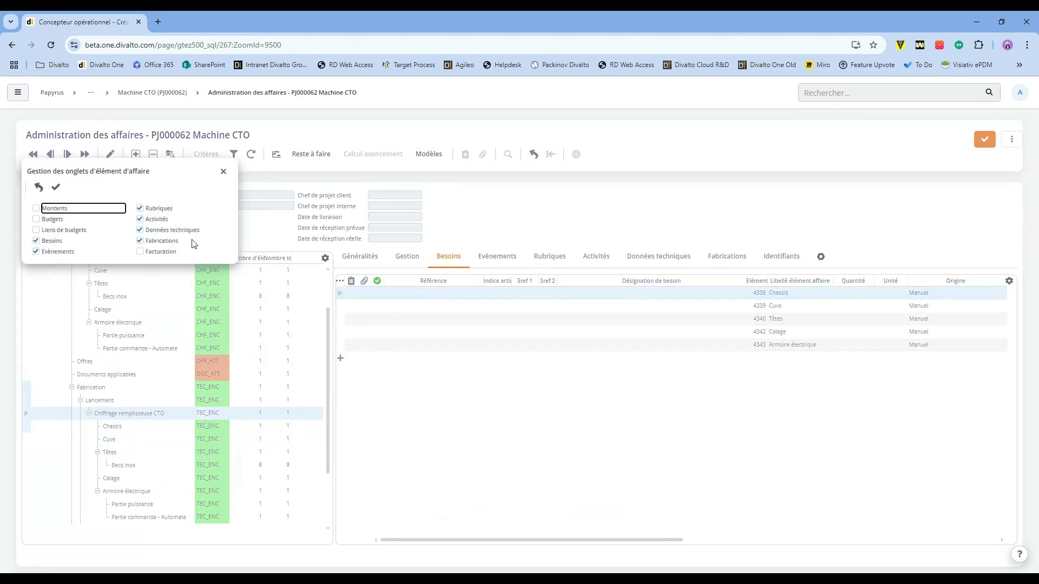
left_click(36, 230)
key("Return")
left_click(445, 257)
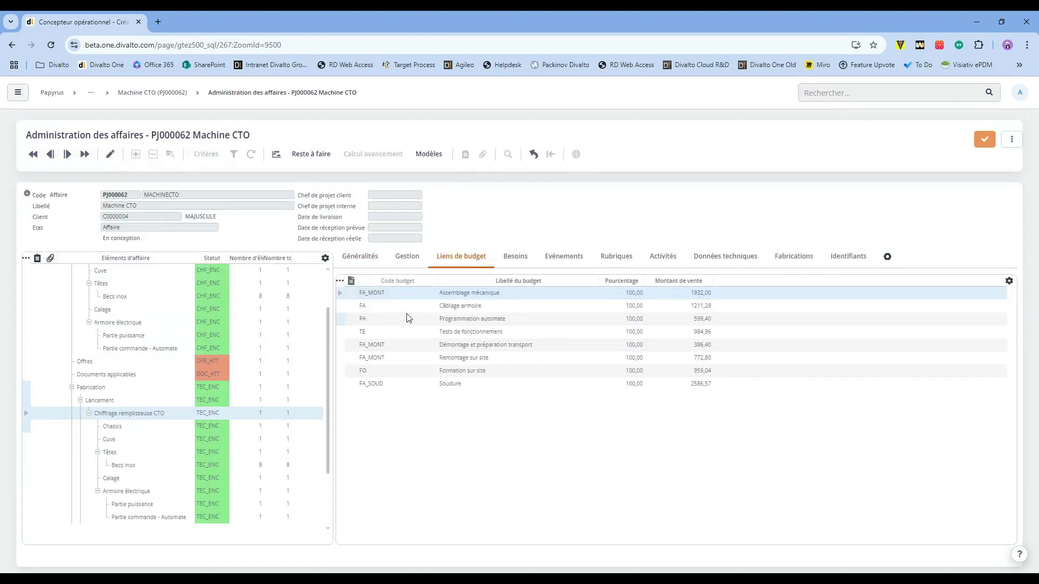
left_click(527, 309)
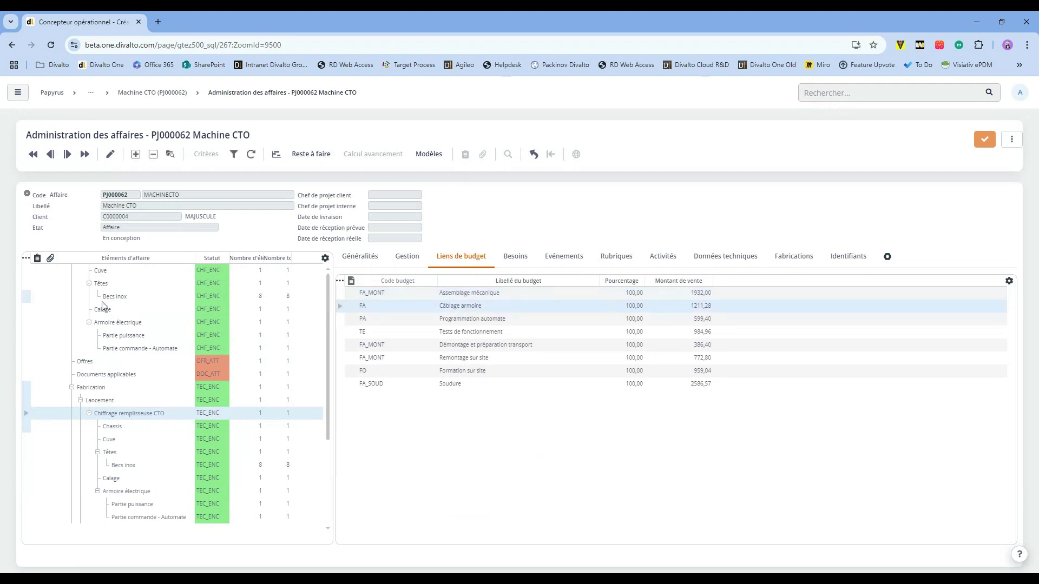
- Consult the affair's Synthèse budgétaire, examine the amounts of the Fabrication element and its Fabrication budget, and return to the affair's administration
scroll(104, 305, "up", 1)
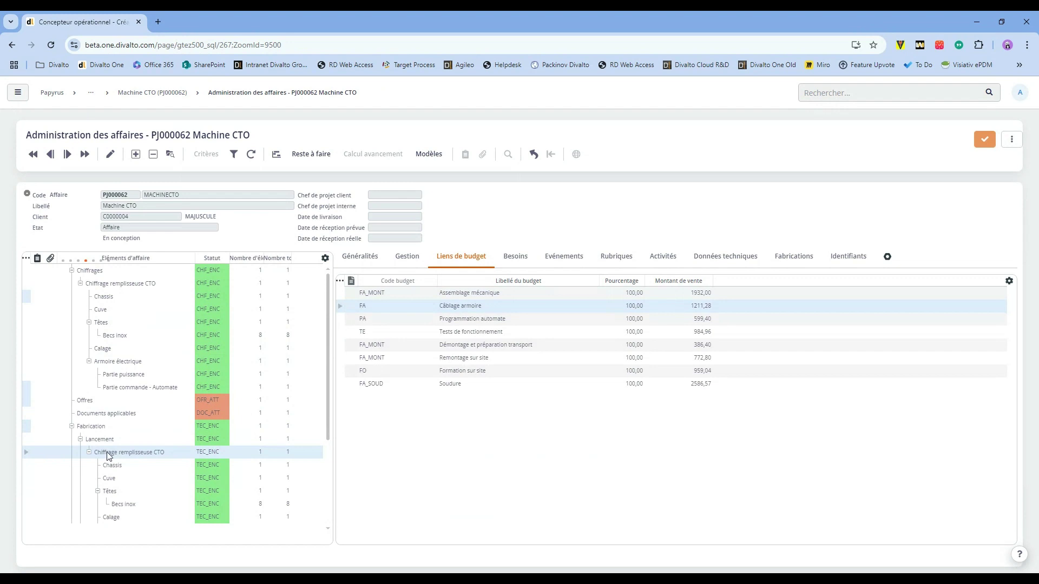
left_click(1007, 140)
mouse_move(953, 231)
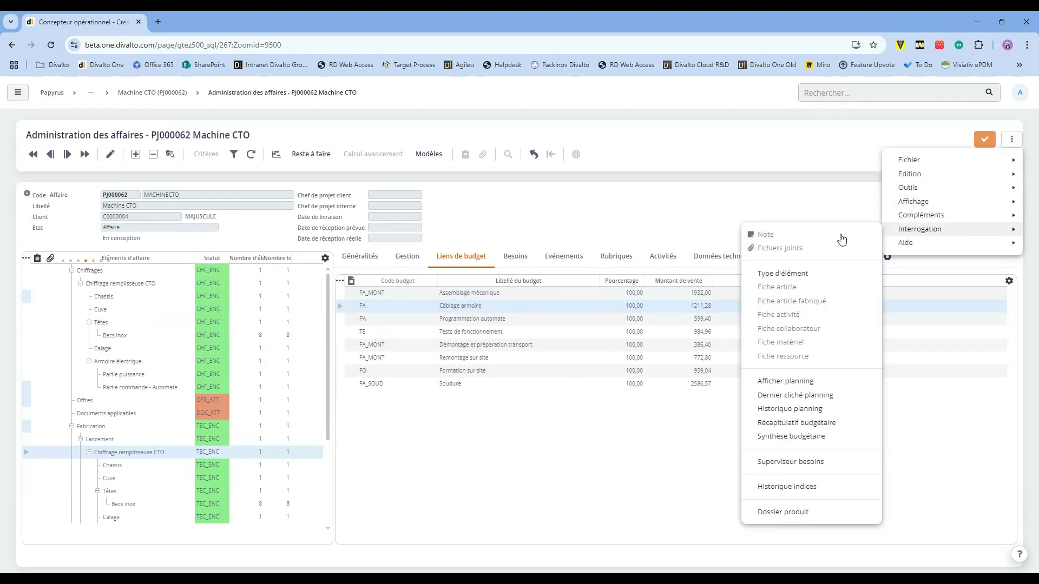
left_click(804, 437)
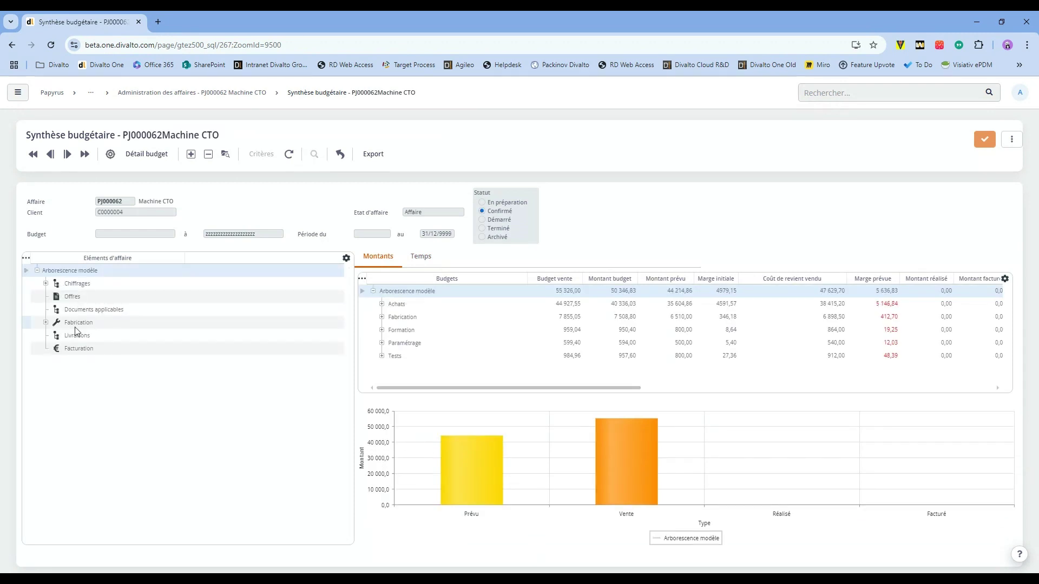
left_click(76, 324)
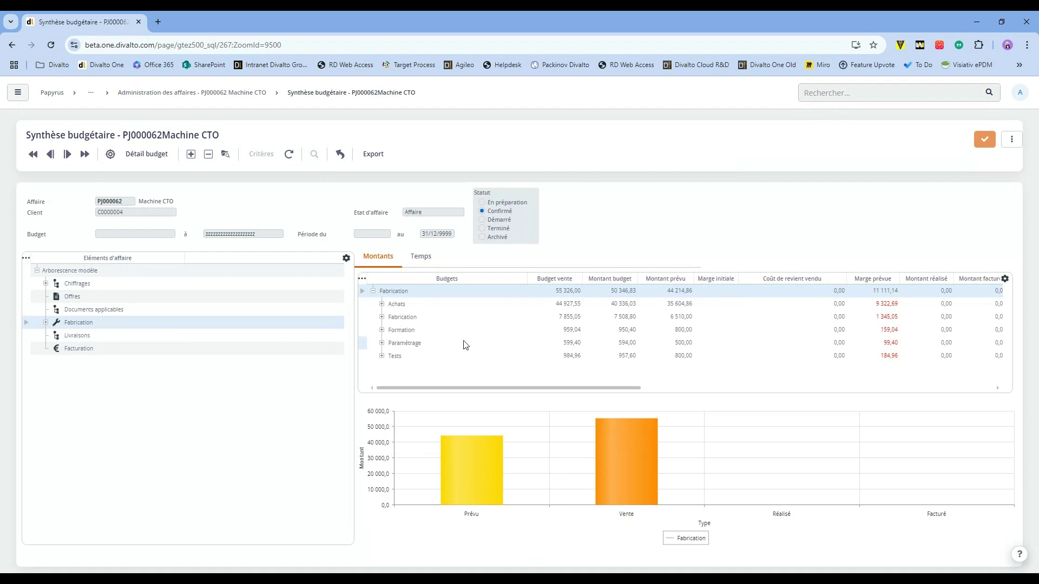
left_click(402, 319)
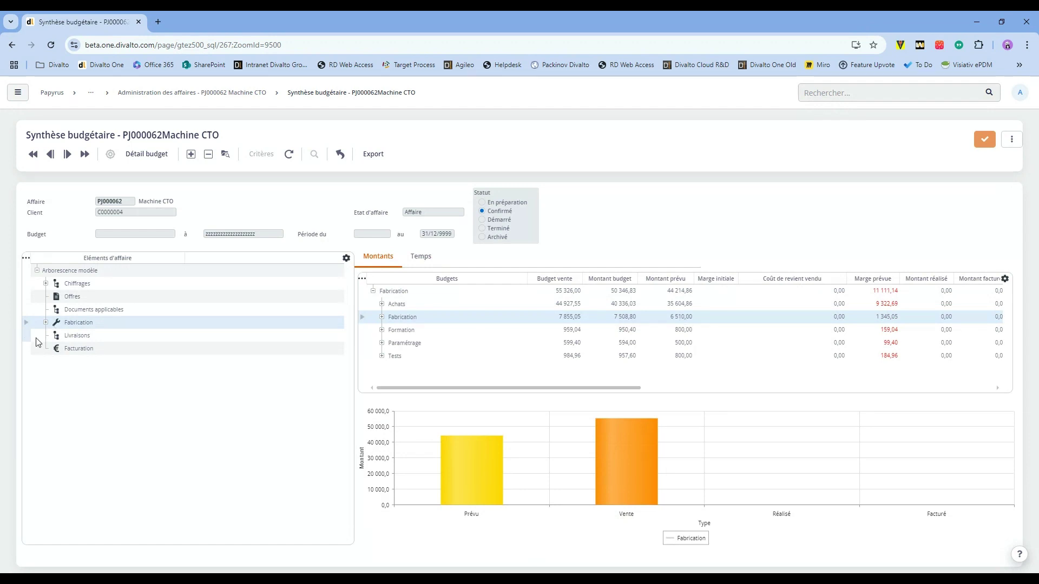
left_click(52, 325)
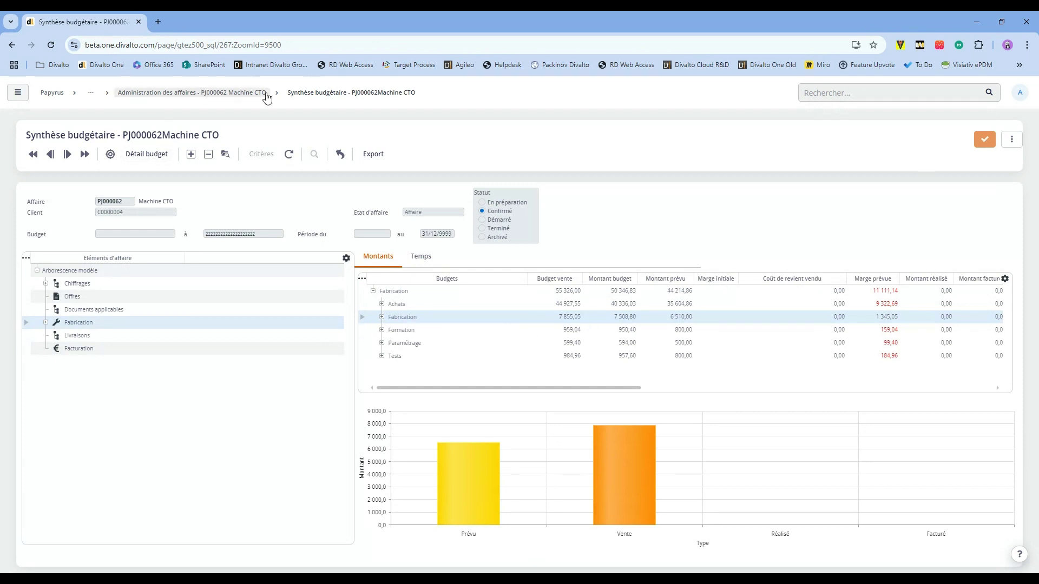
left_click(239, 95)
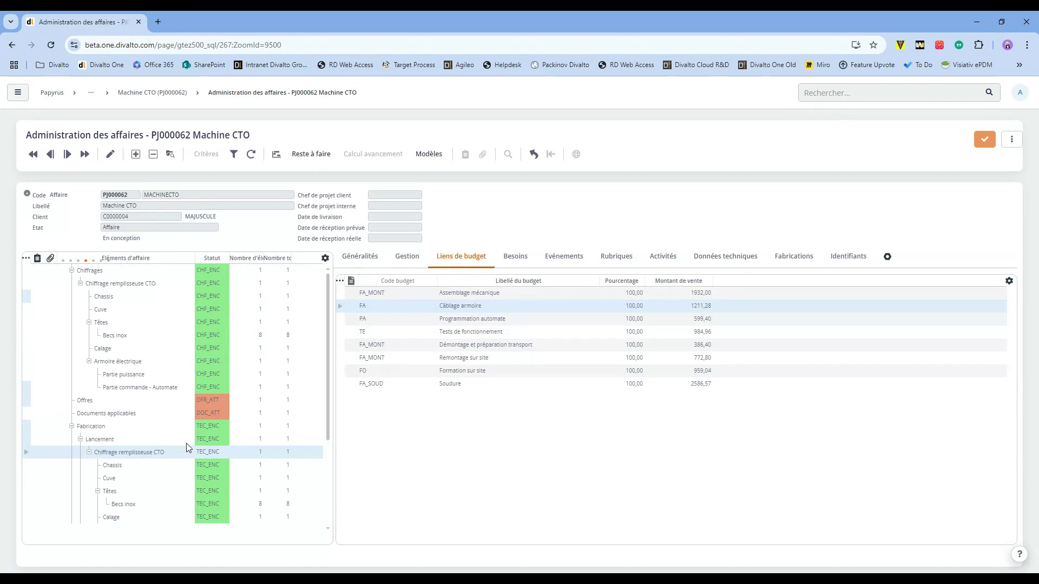
- Delete the Lancement element under Fabrication with its whole substructure, archiving it before deletion
scroll(133, 429, "down", 2)
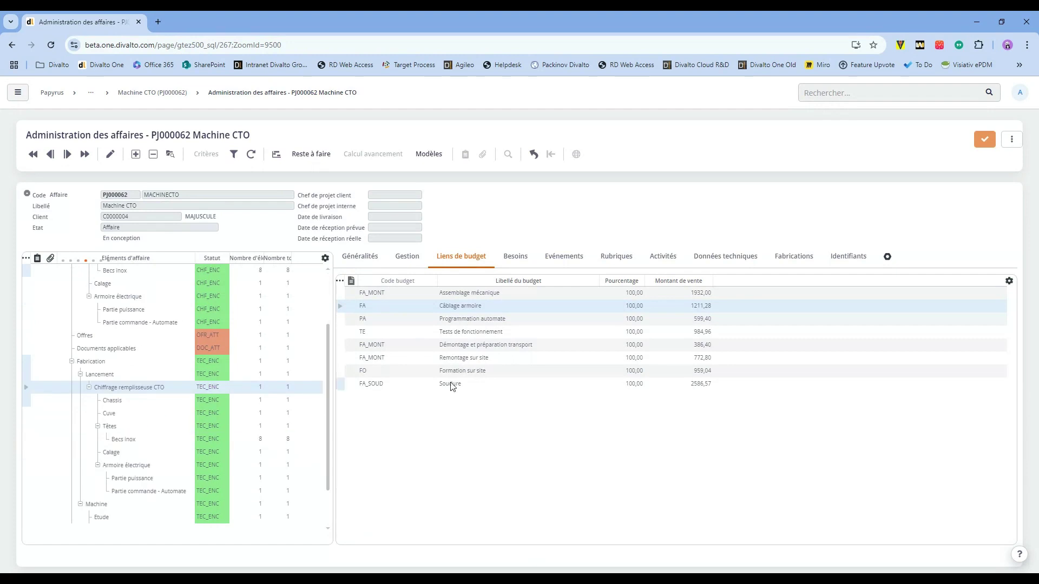
scroll(162, 346, "up", 2)
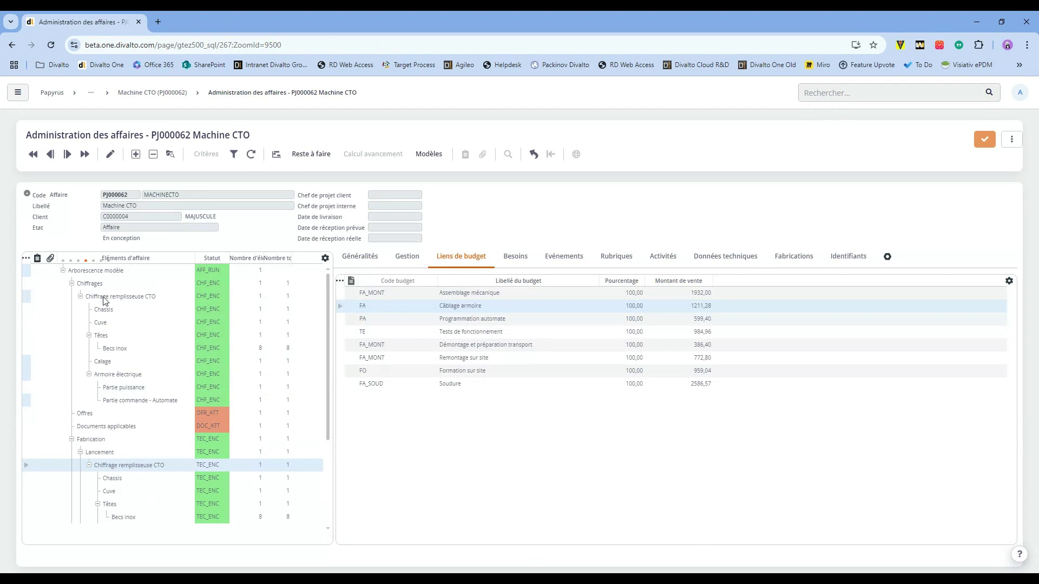
scroll(172, 387, "down", 3)
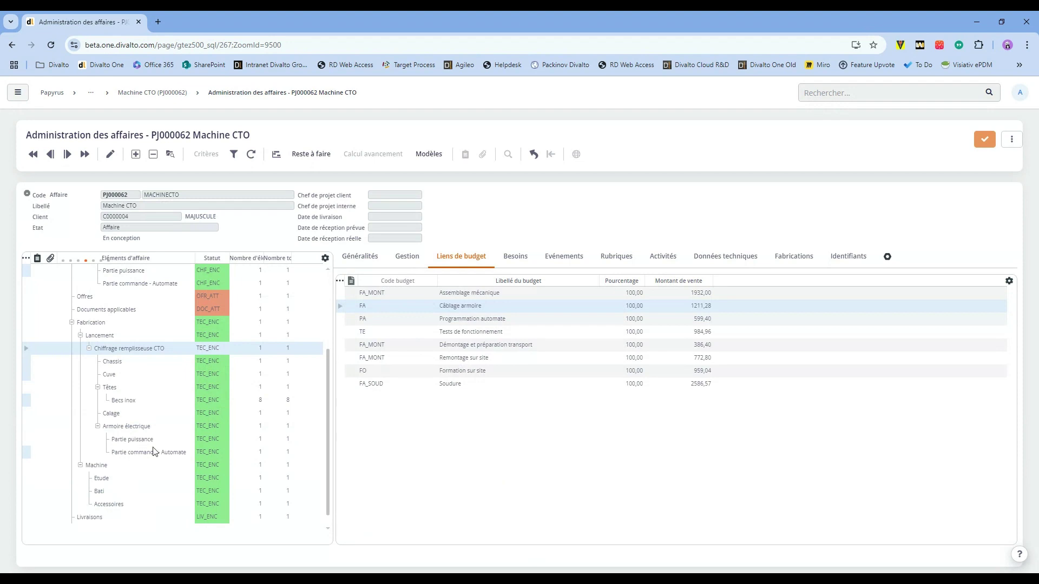
right_click(114, 354)
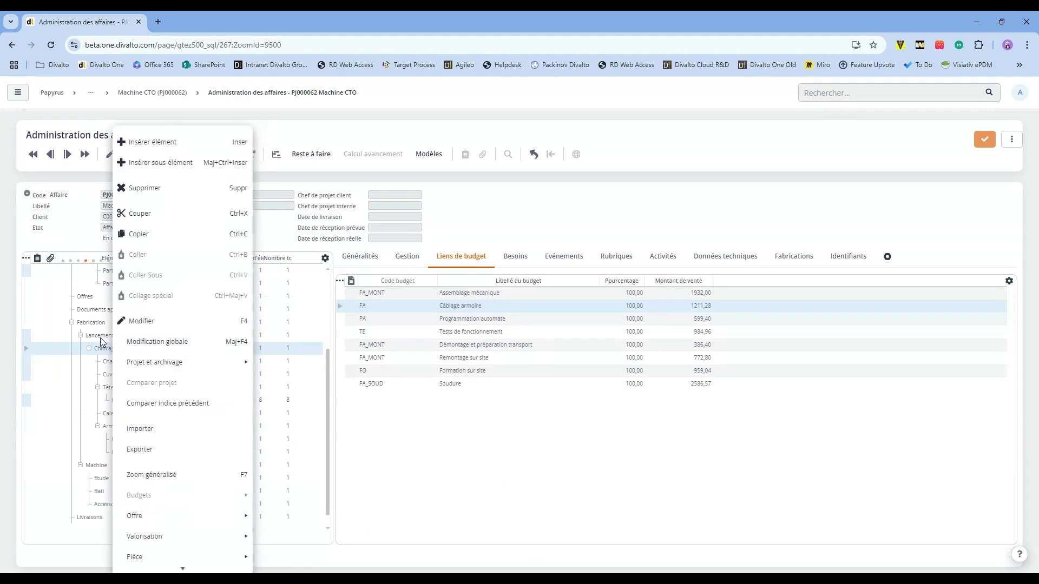
left_click(99, 337)
right_click(99, 338)
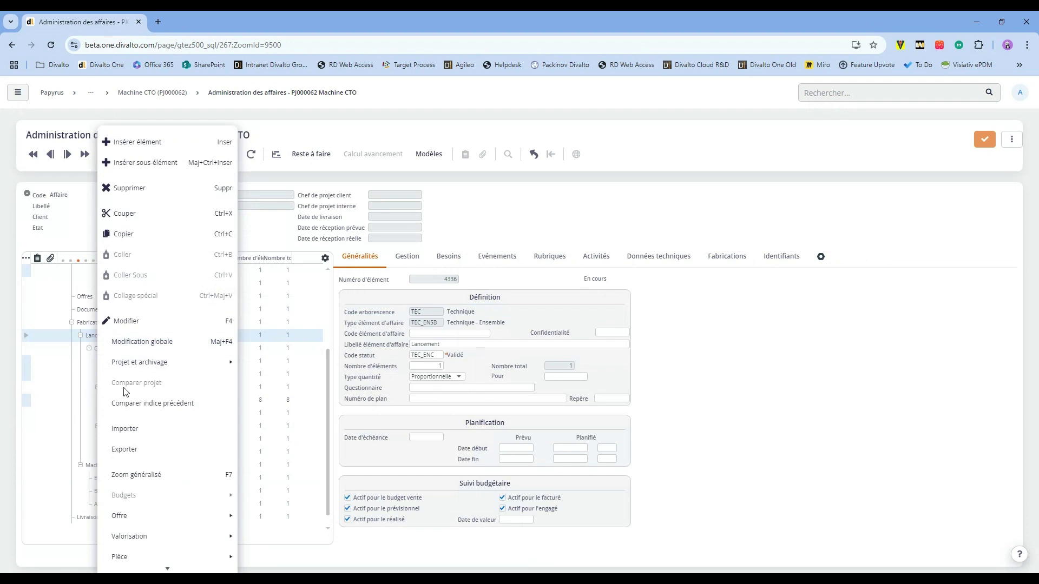
left_click(131, 187)
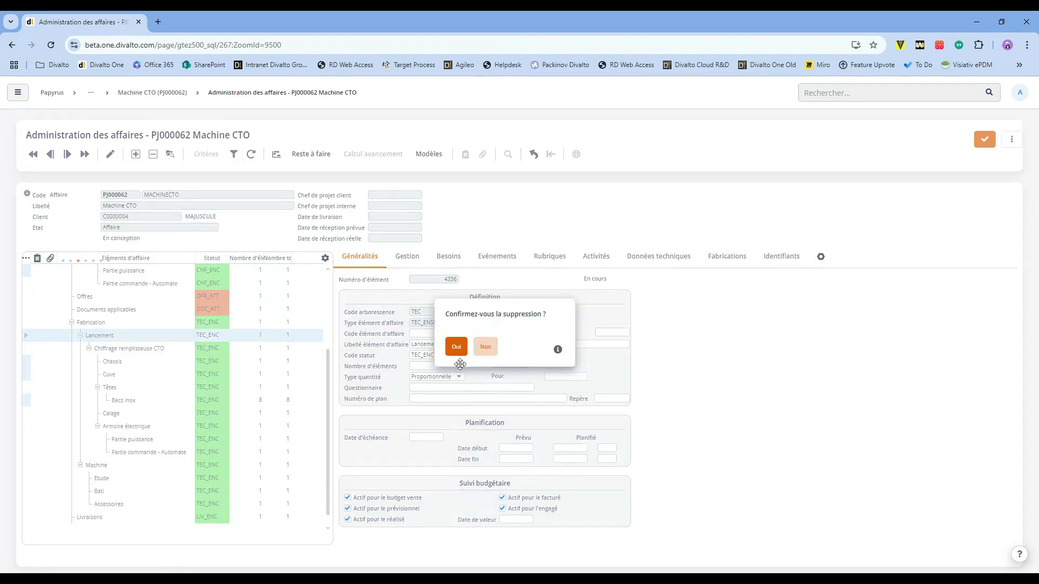
left_click(455, 350)
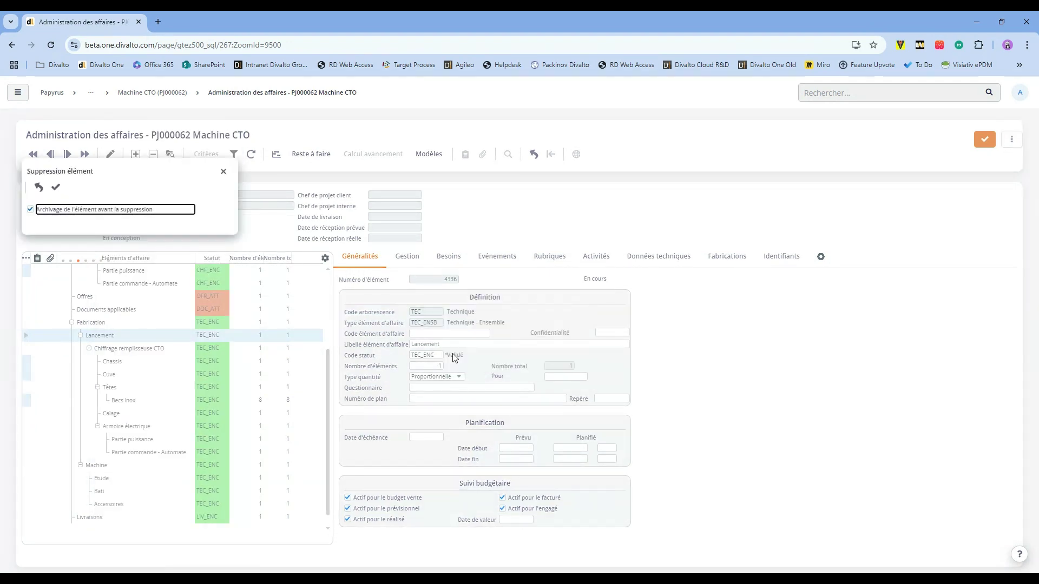
left_click(55, 187)
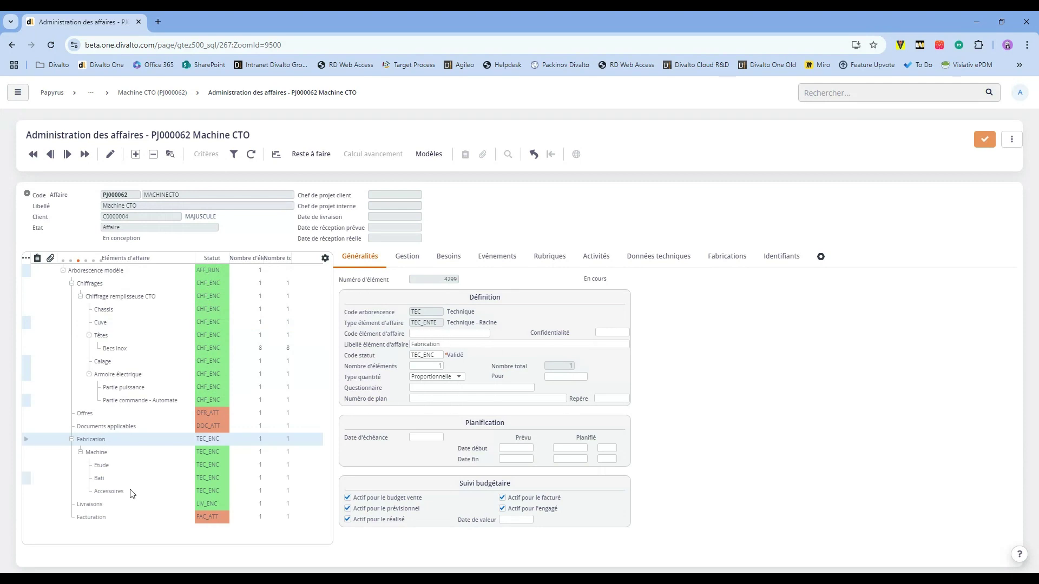
- Examine the operational structure of the Machine element in the Concepteur opérationnel's modification mode and return to the affair's administration
left_click(93, 455)
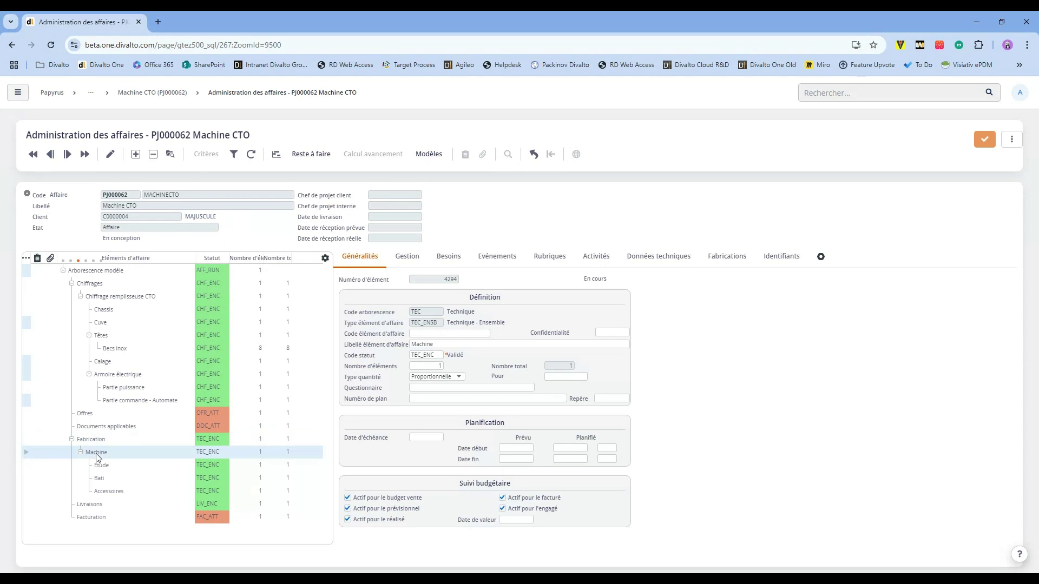
right_click(99, 458)
scroll(135, 487, "down", 3)
mouse_move(146, 560)
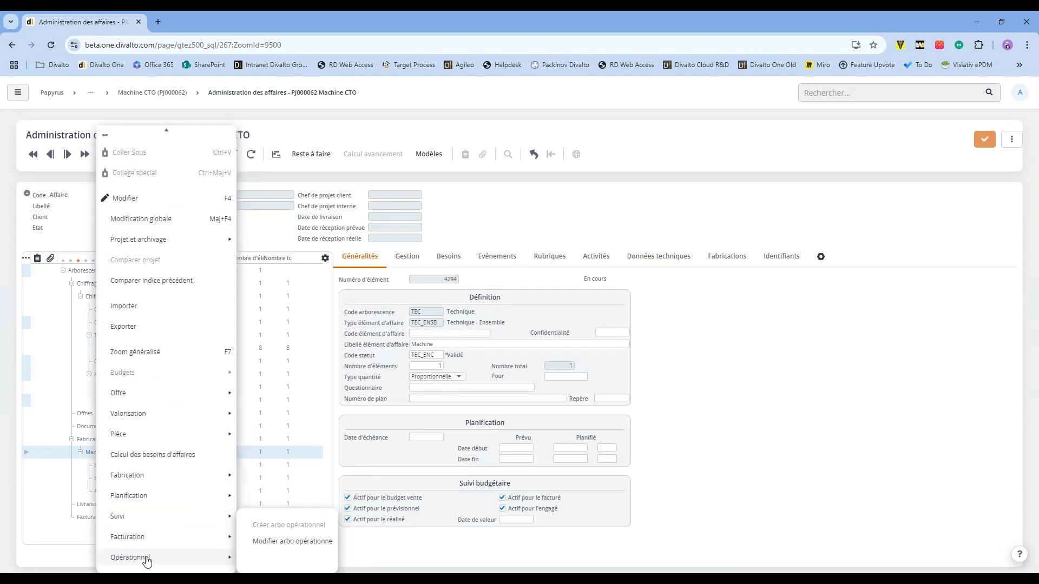
left_click(284, 542)
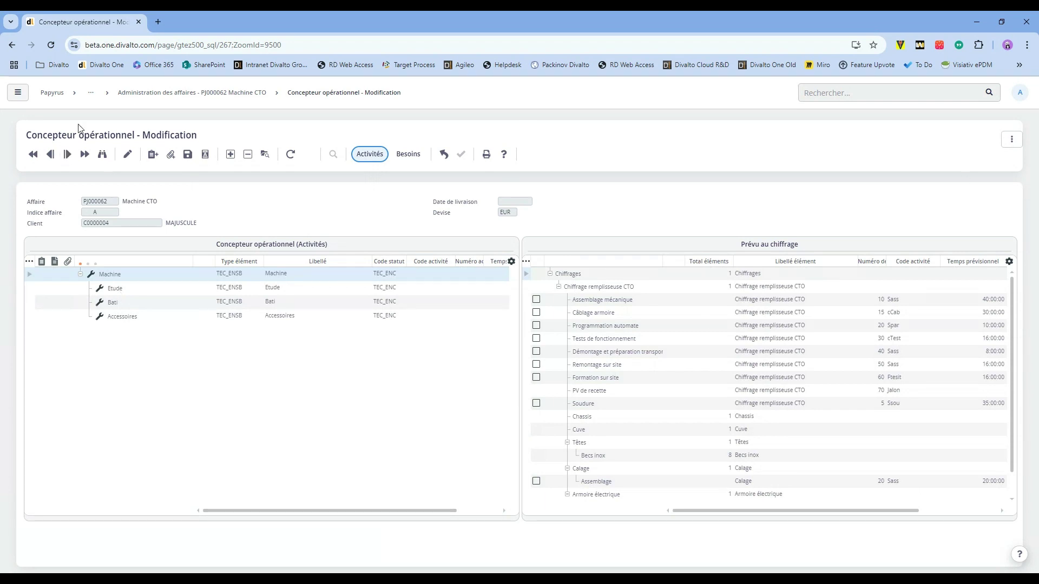
left_click(444, 154)
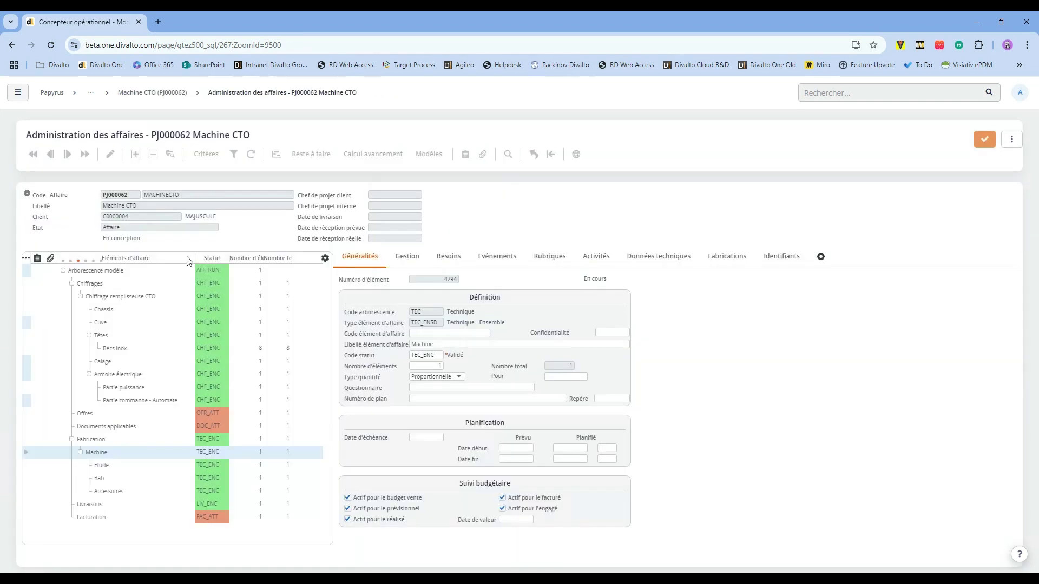
- Transfer Chiffrage remplisseuse CTO to Fabrication again and label the new operational element Lancement
left_click_drag(103, 297, 96, 440)
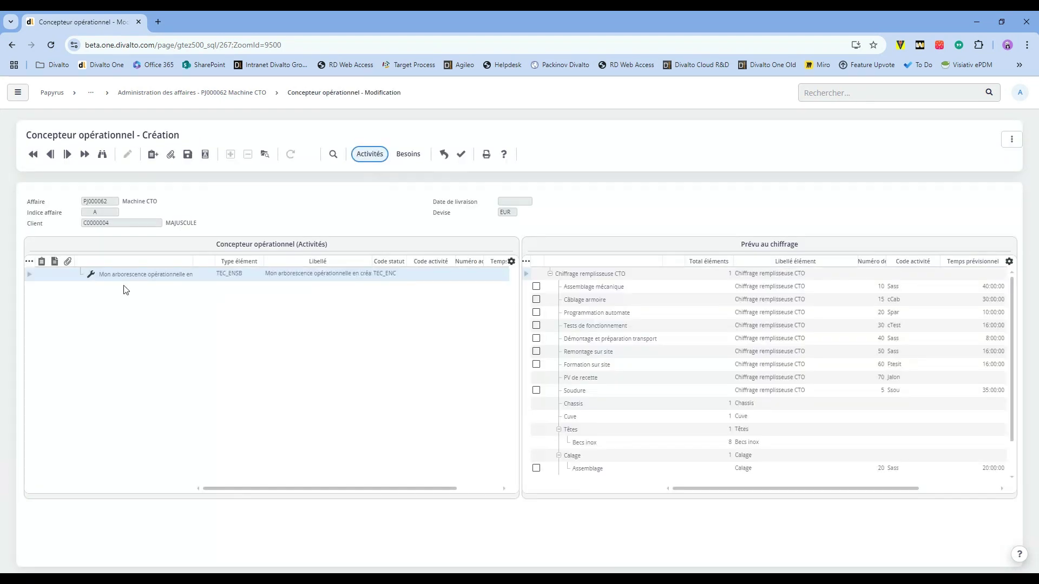
type("Lancemem")
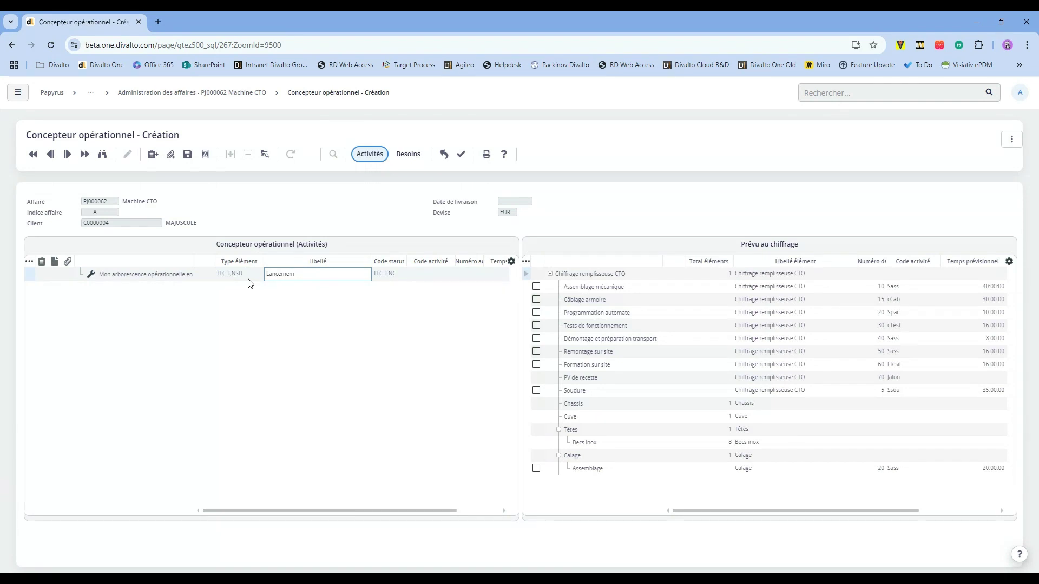
type("ntnt")
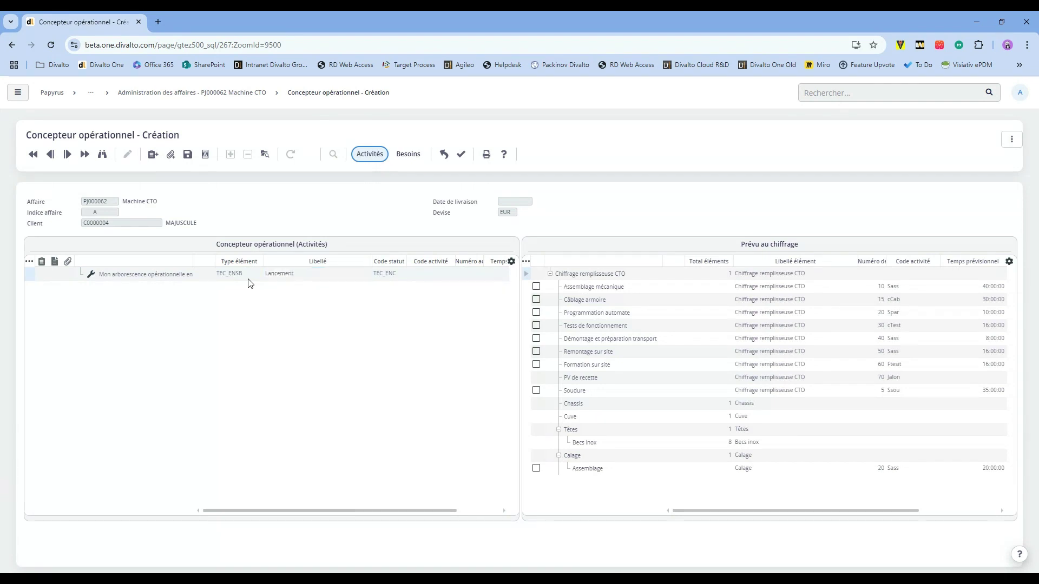
key("Return")
- Create the TEC_ENSB sub-element Fabrication chassis under Lancement and place the Libellé column before Type élément
right_click(100, 275)
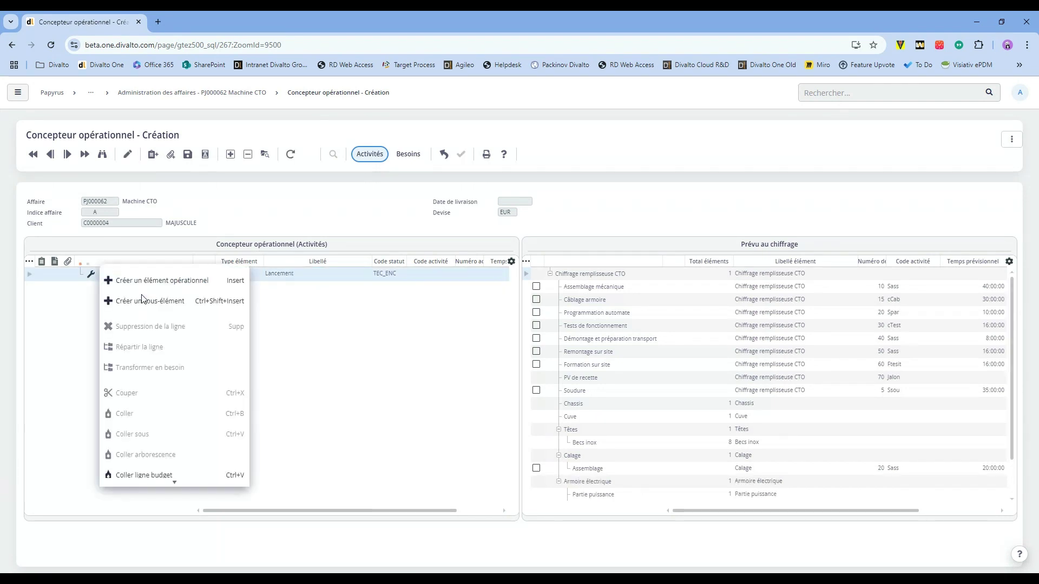
left_click(155, 303)
key("ctrl+c")
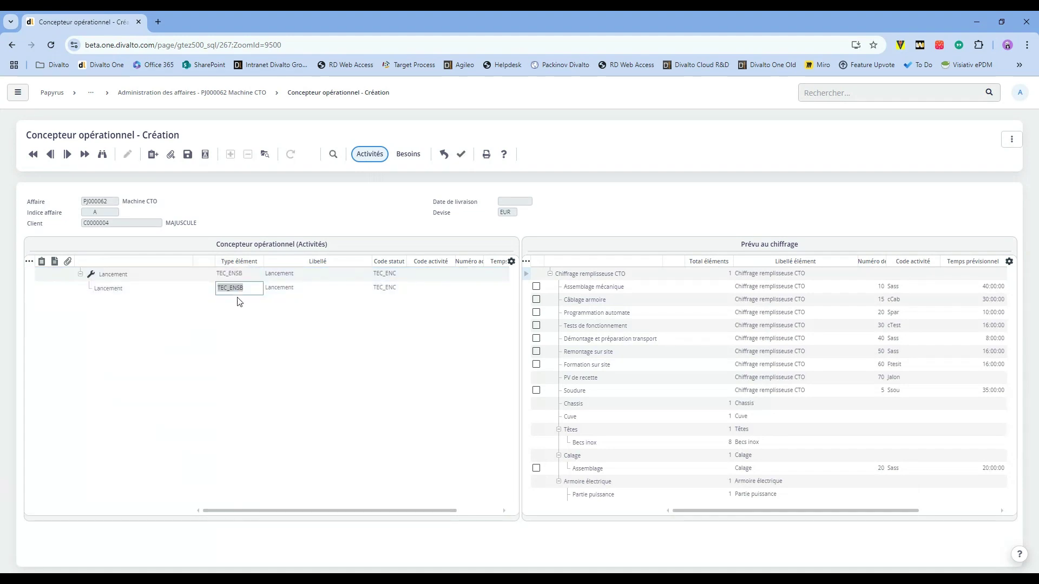
type("Fabricat")
key("BackSpace")
type("s")
key("BackSpace")
type("t")
key("BackSpace")
key("BackSpace")
key("ctrl+v")
key("Tab")
type("F")
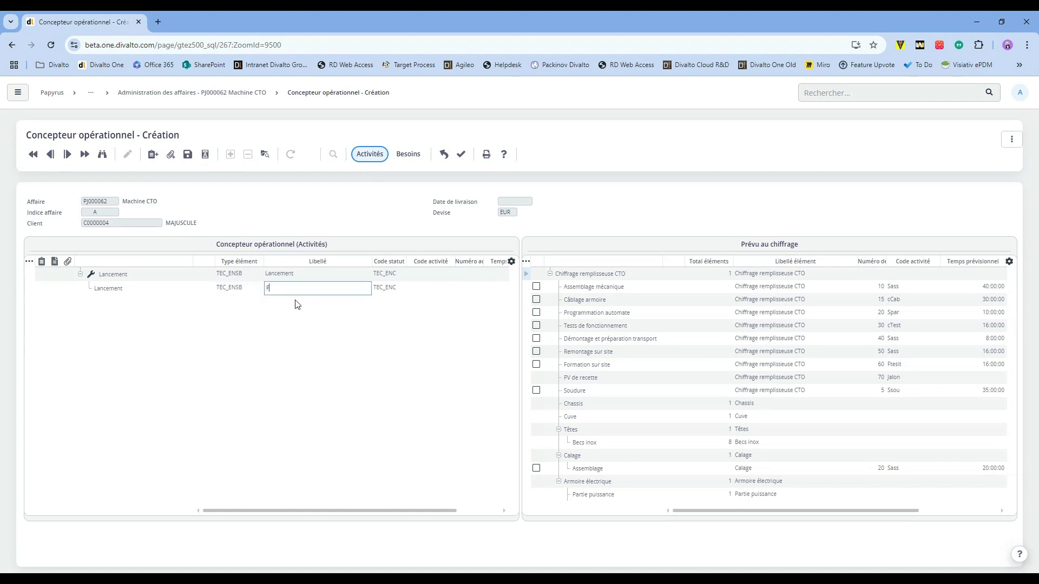
type("abrication chass")
key("Return")
left_click_drag(313, 261, 242, 271)
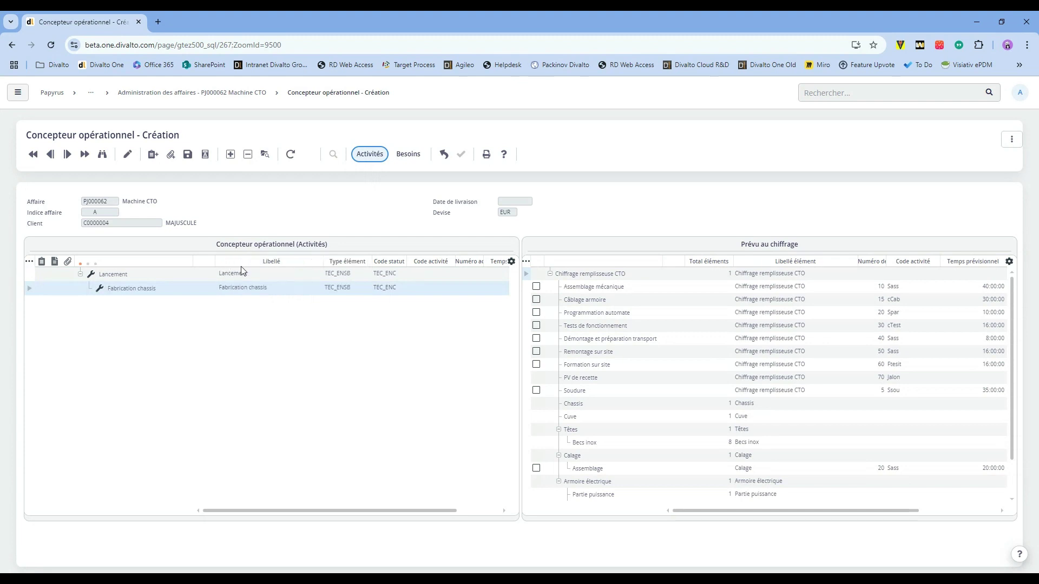
- Create a sub-element labelled Fabrication cuve under Fabrication chassis
right_click(160, 294)
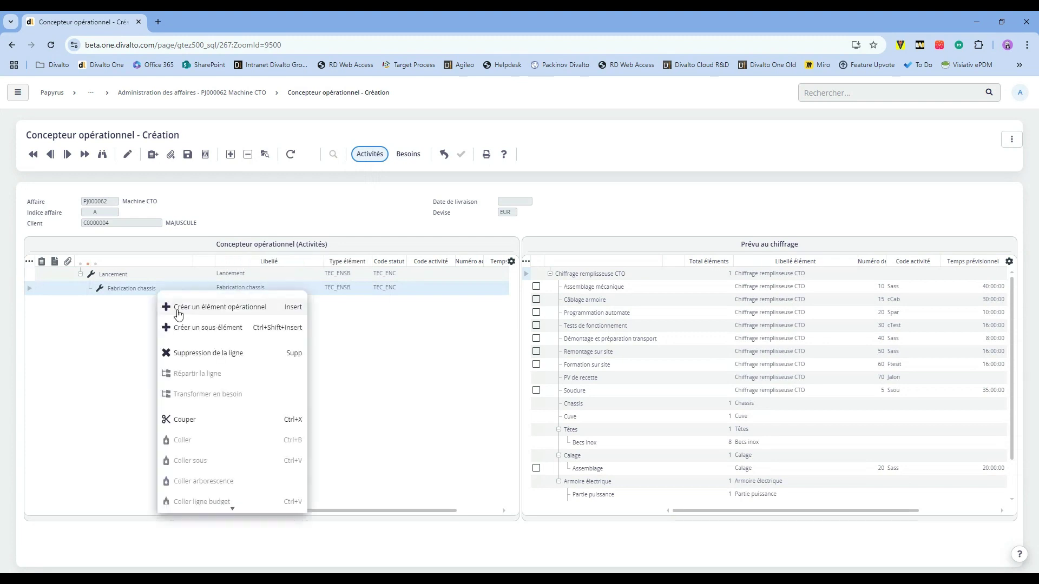
left_click(205, 329)
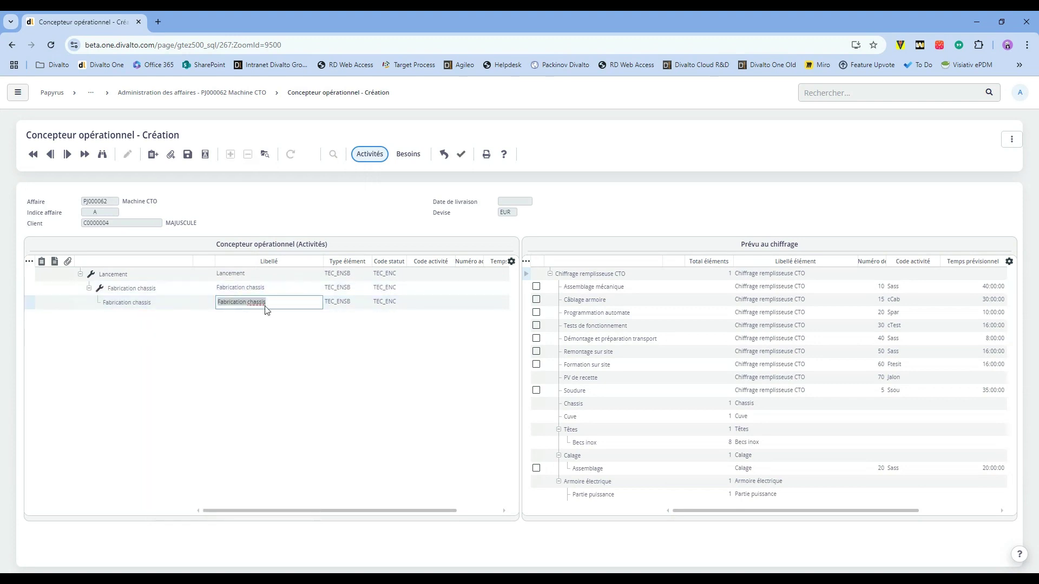
type("F")
type("abrication ")
type("cus")
key("Return")
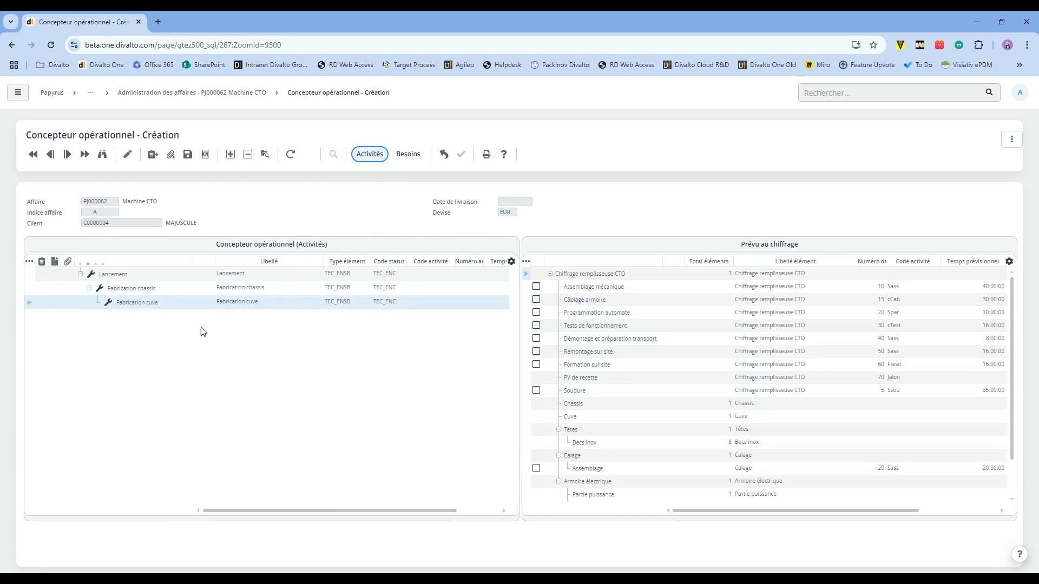
- Create a sub-element labelled Realisation under Fabrication cuve
right_click(139, 306)
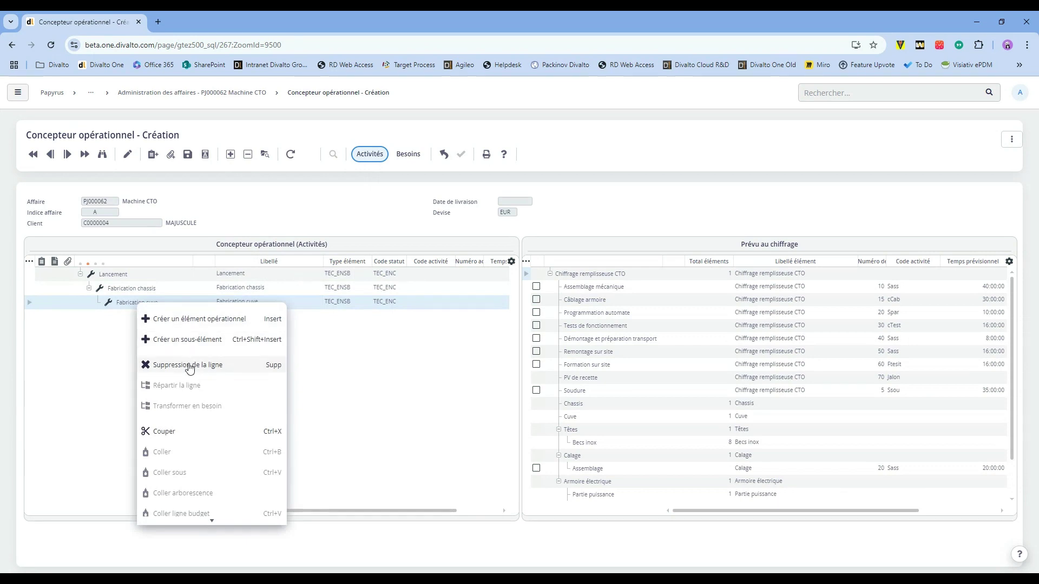
left_click(191, 339)
type("Realisation")
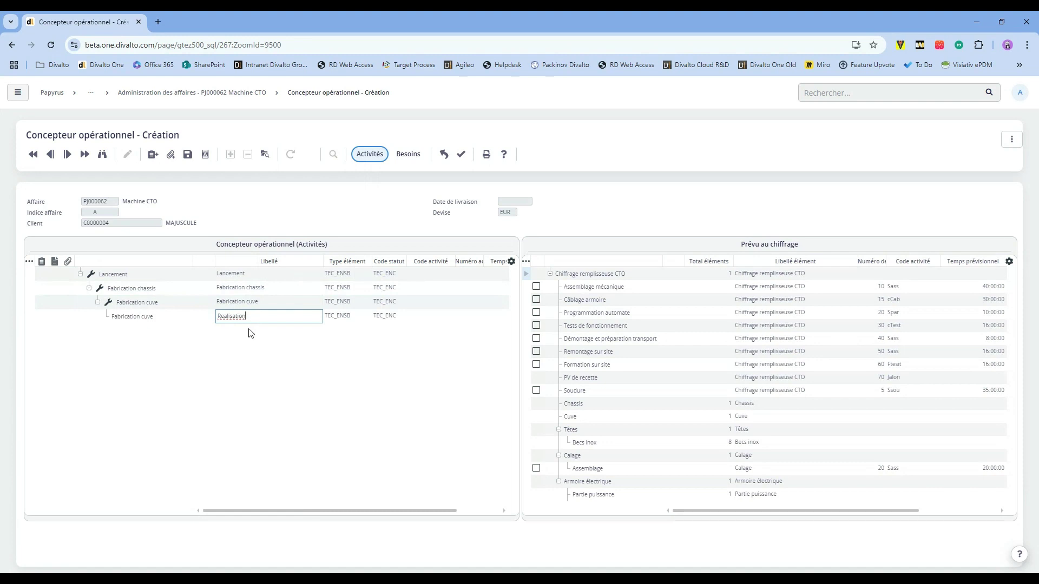
left_click(239, 363)
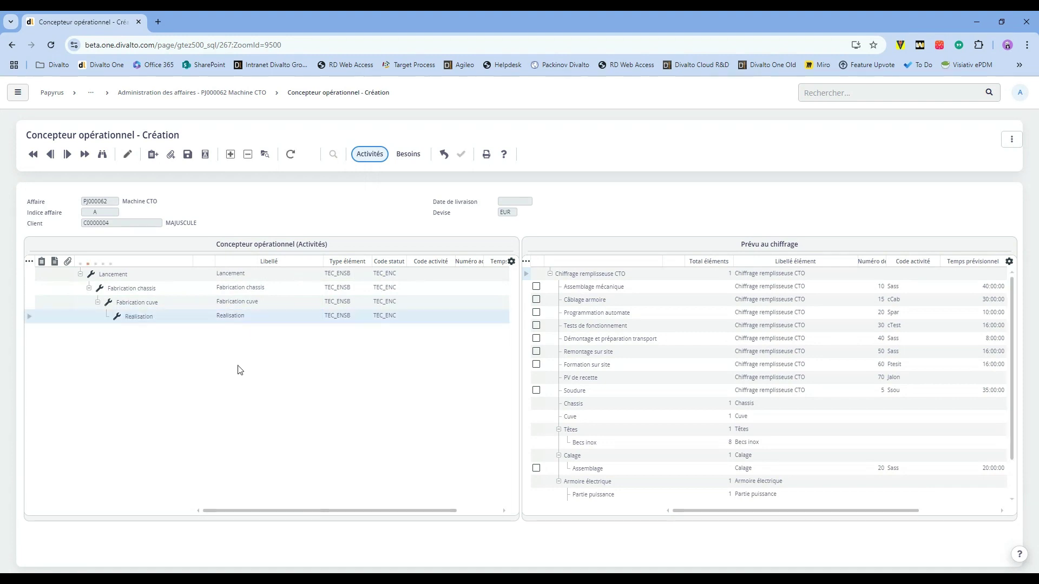
- Assign the costed activities Assemblage mécanique and Tests de fonctionnement to the Realisation element
left_click(137, 303)
left_click_drag(587, 292, 200, 320)
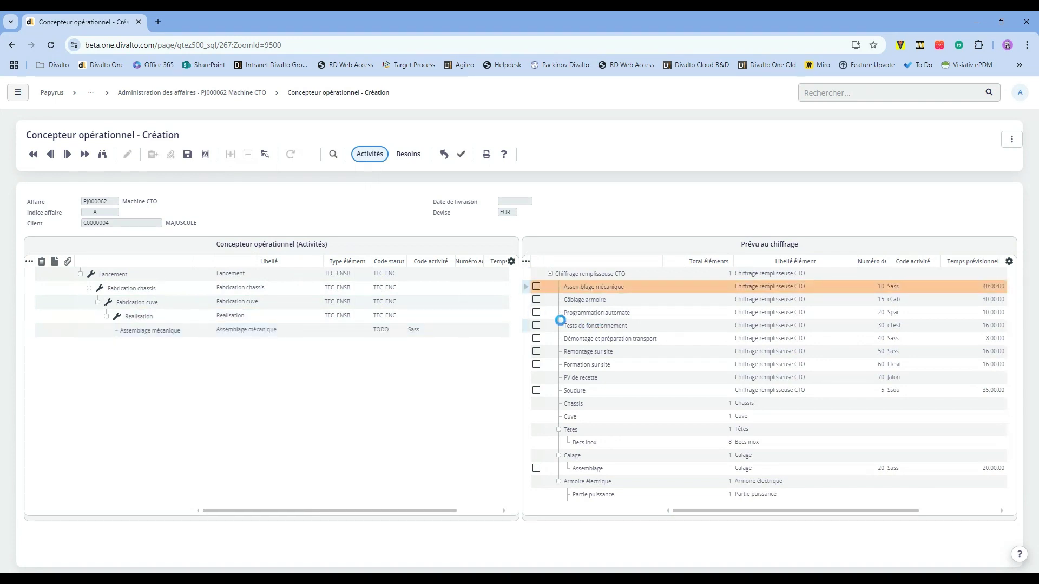
left_click_drag(595, 325, 162, 329)
type("4")
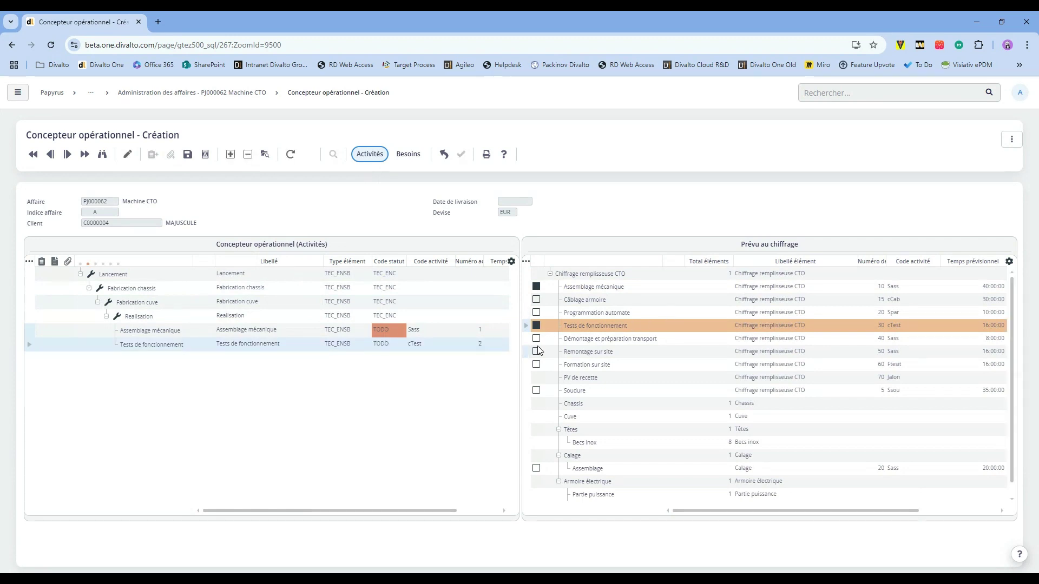
- Switch the operational designer to Besoins and assign the costed need Portes Macrolon 1250x60x9 to Fabrication cuve
left_click(581, 340)
left_click(411, 156)
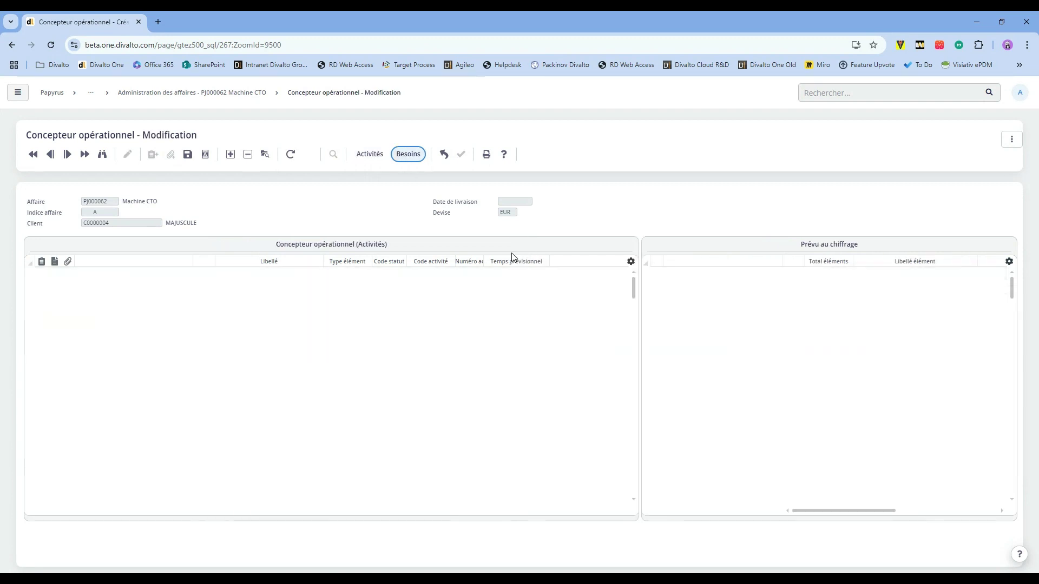
left_click(712, 303)
left_click_drag(712, 303, 139, 329)
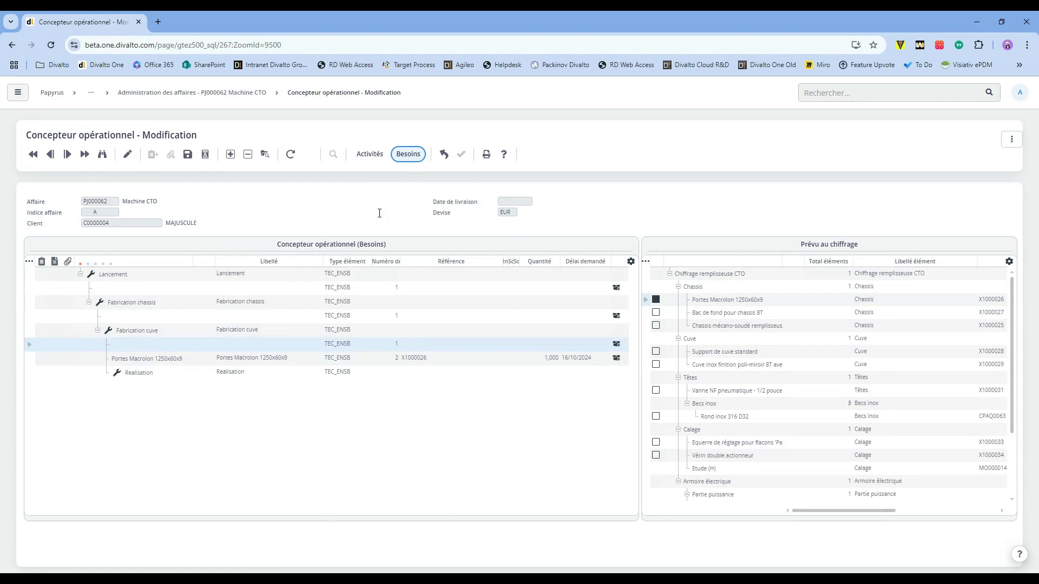
- Return to the affair's administration and check the activities of Realisation and the needs of Fabrication cuve
left_click(444, 158)
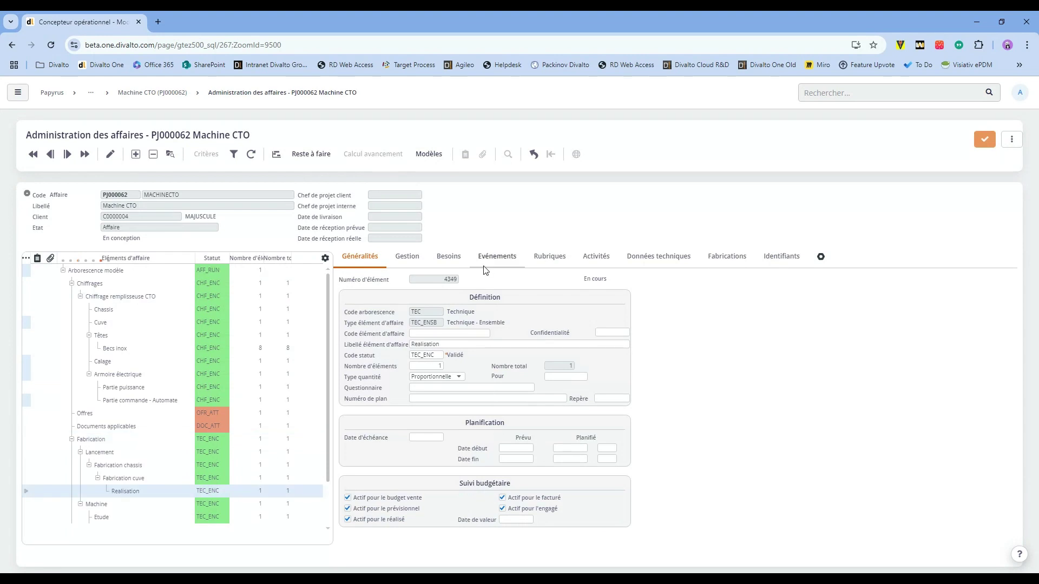
left_click(603, 262)
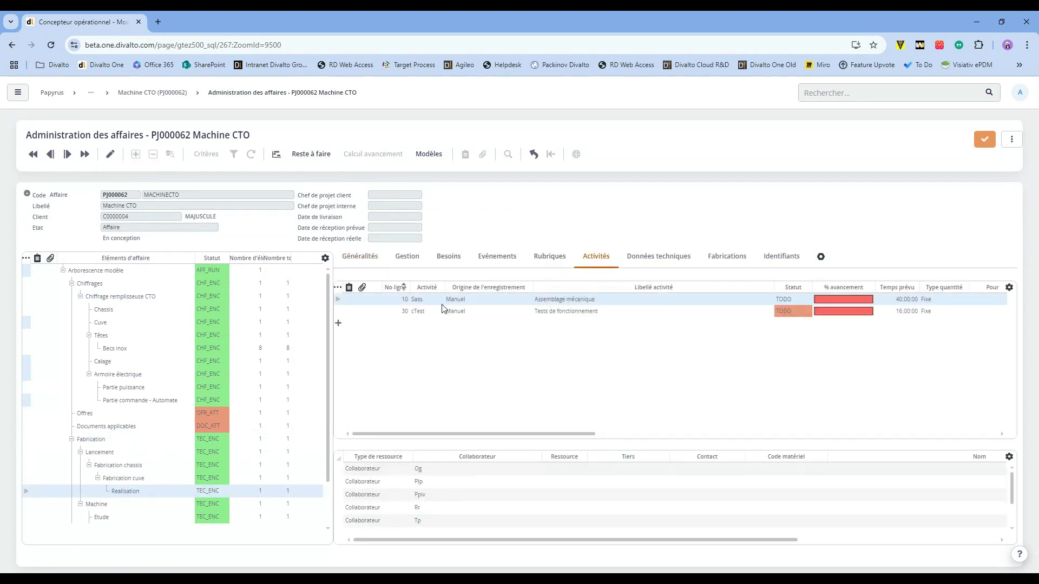
left_click(134, 480)
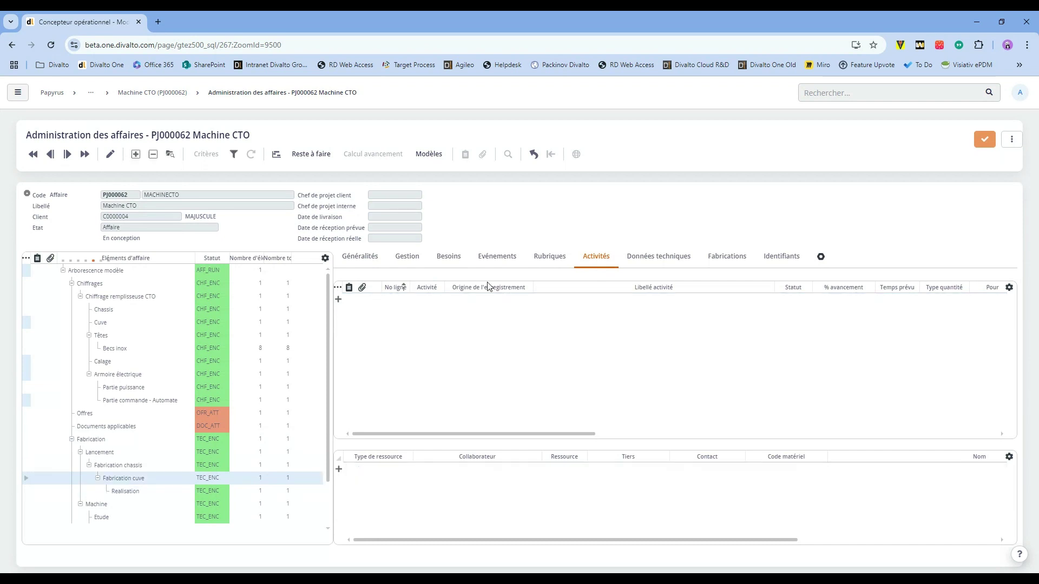
left_click(448, 257)
left_click(396, 309)
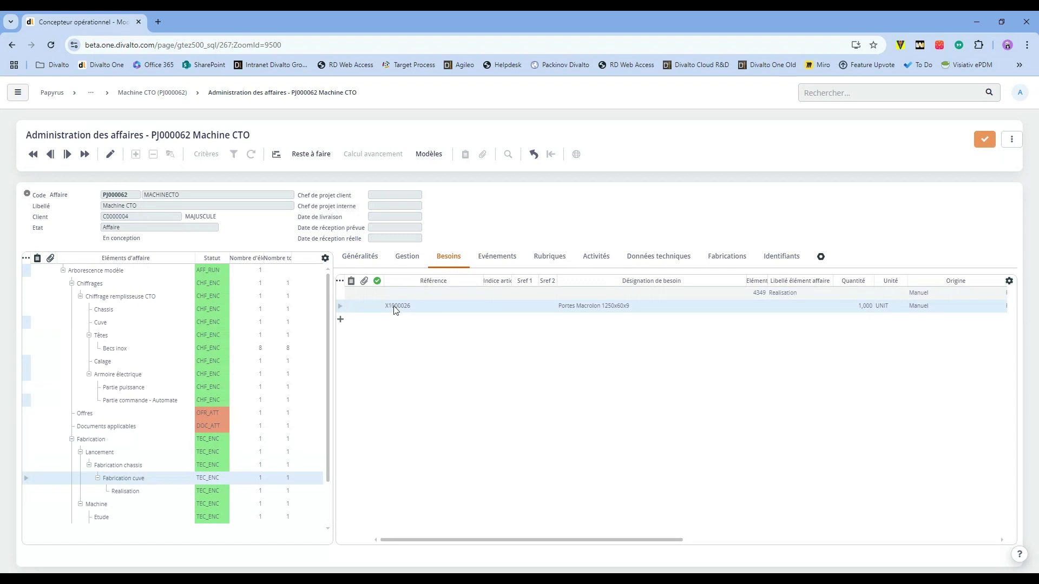
- Delete the Lancement element with its sub-elements from Fabrication
left_click(113, 454)
right_click(111, 455)
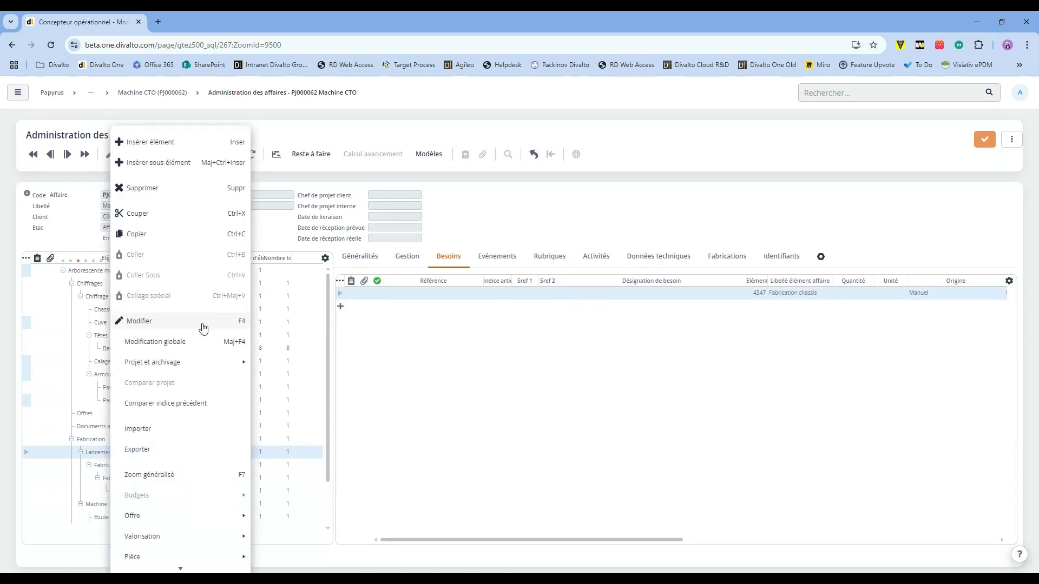
left_click(142, 189)
left_click(456, 346)
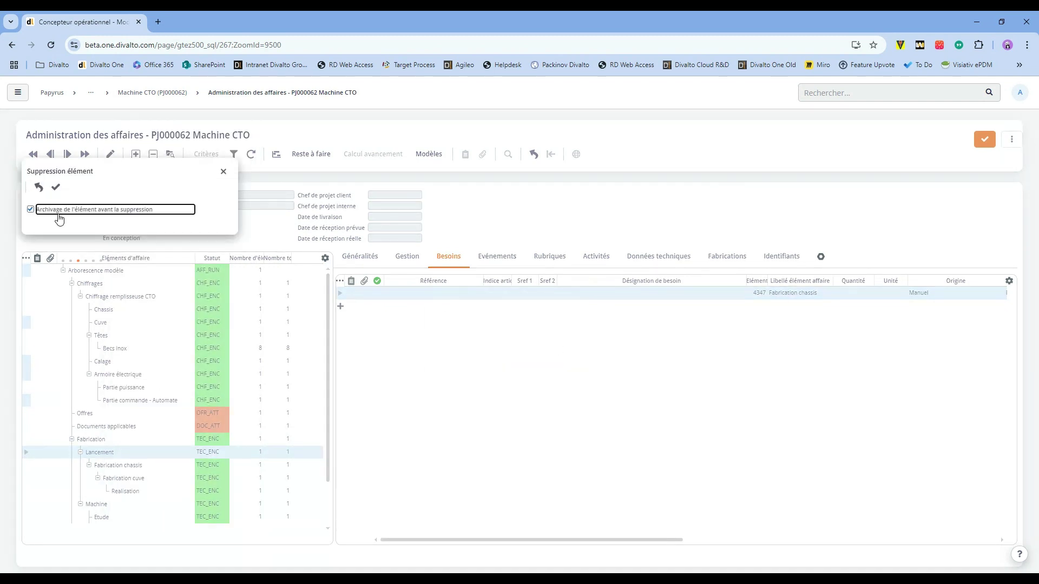
left_click(57, 188)
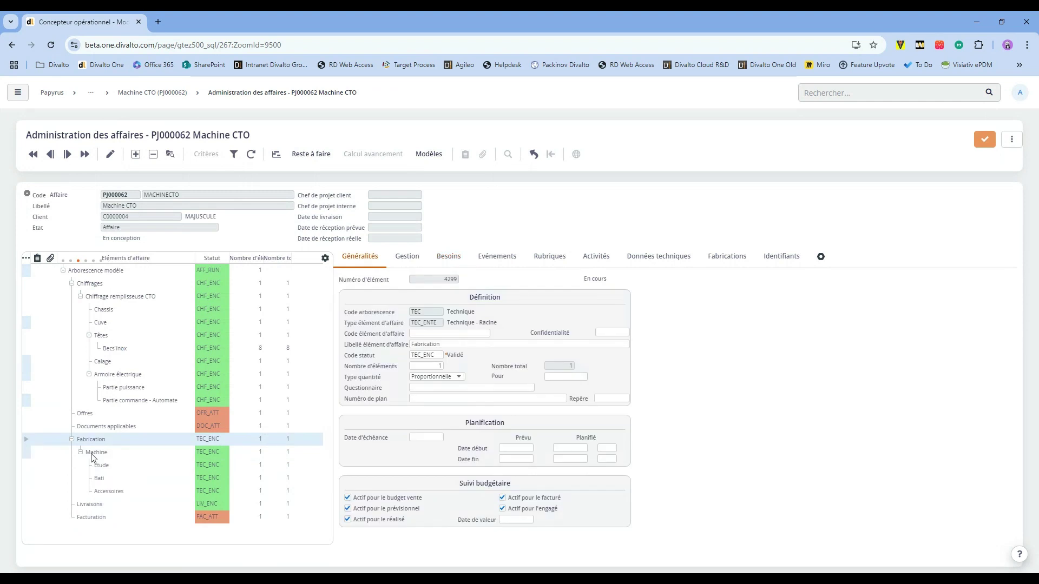
- Open the operational structure of the Machine element for modification and look over the costed activities
right_click(92, 457)
scroll(135, 541, "down", 1)
mouse_move(139, 563)
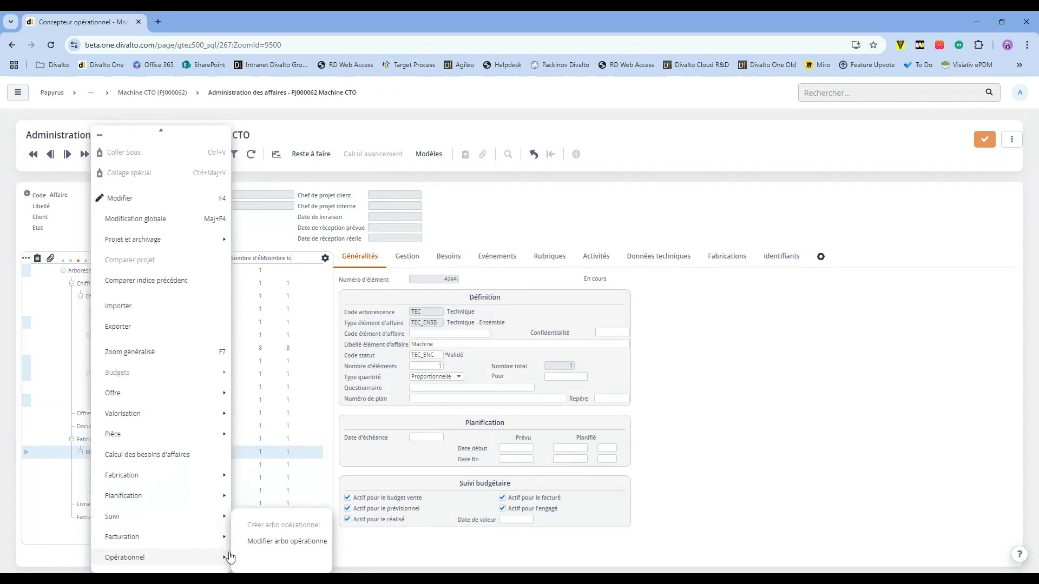
left_click(277, 541)
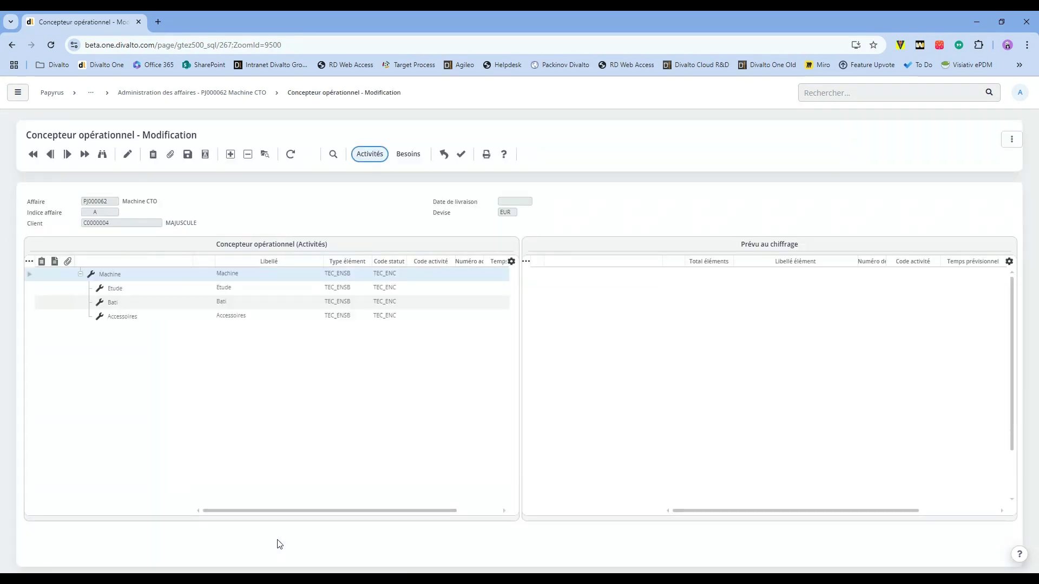
scroll(607, 311, "down", 1)
scroll(606, 300, "up", 1)
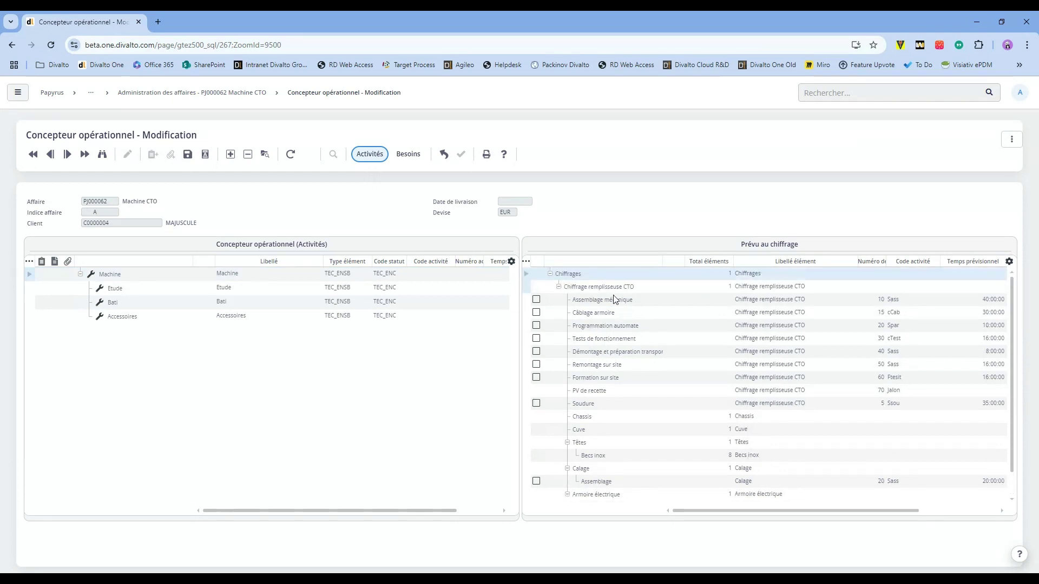
- Show the Besoins and assign the costed need Etude (H) from Calage to the Etude element
left_click(408, 154)
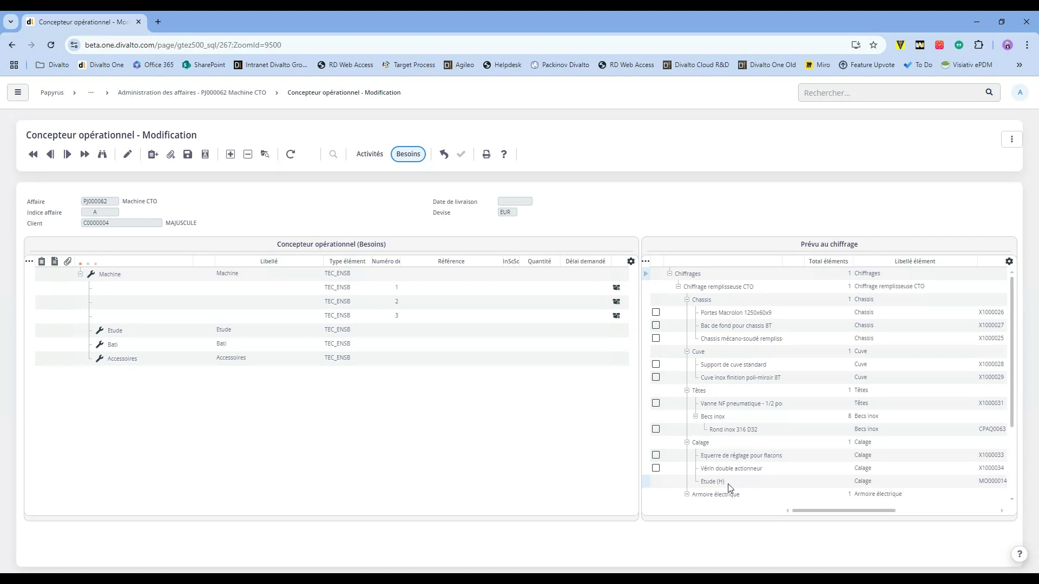
left_click_drag(719, 485, 174, 333)
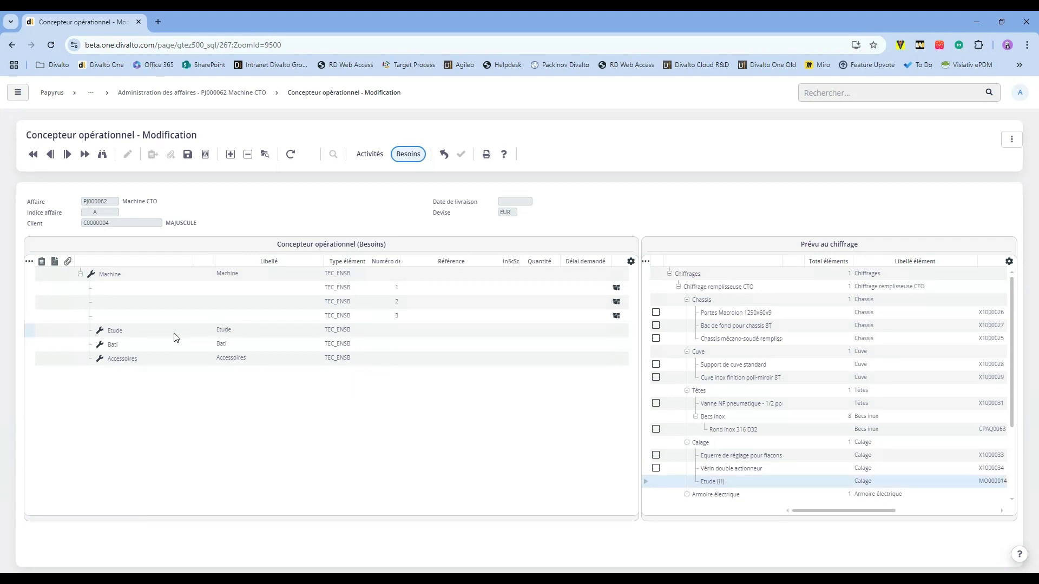
left_click(502, 425)
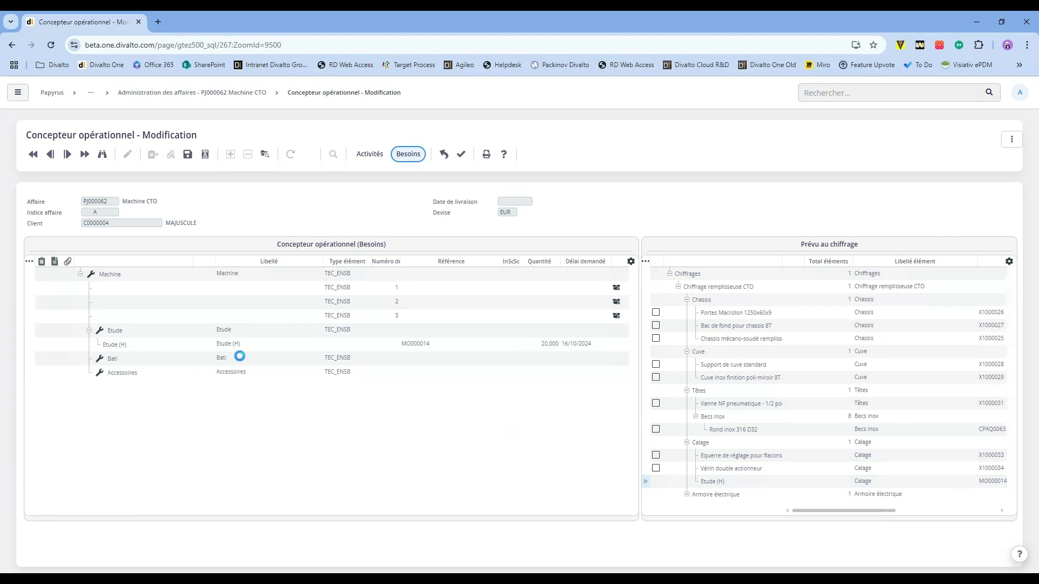
- Assign all costed needs of Chassis, Cuve and Calage to the Bati element
left_click(138, 359)
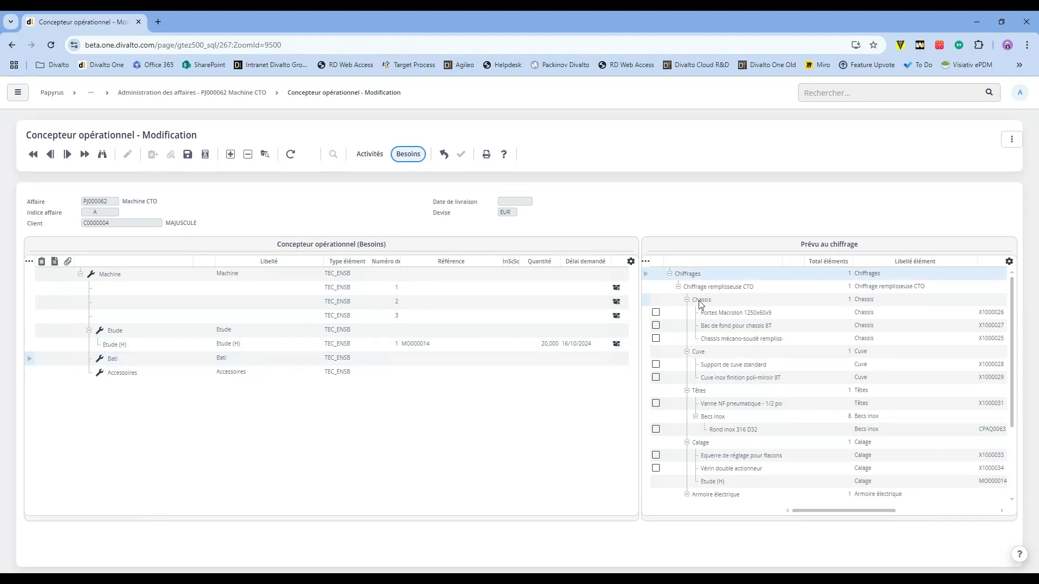
left_click_drag(705, 308, 200, 365)
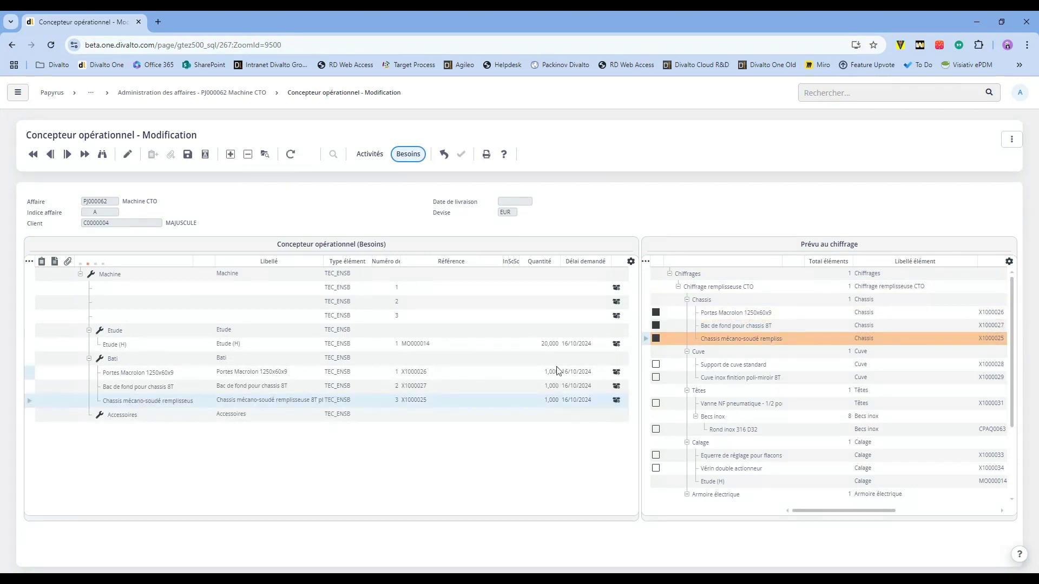
left_click_drag(702, 351, 120, 363)
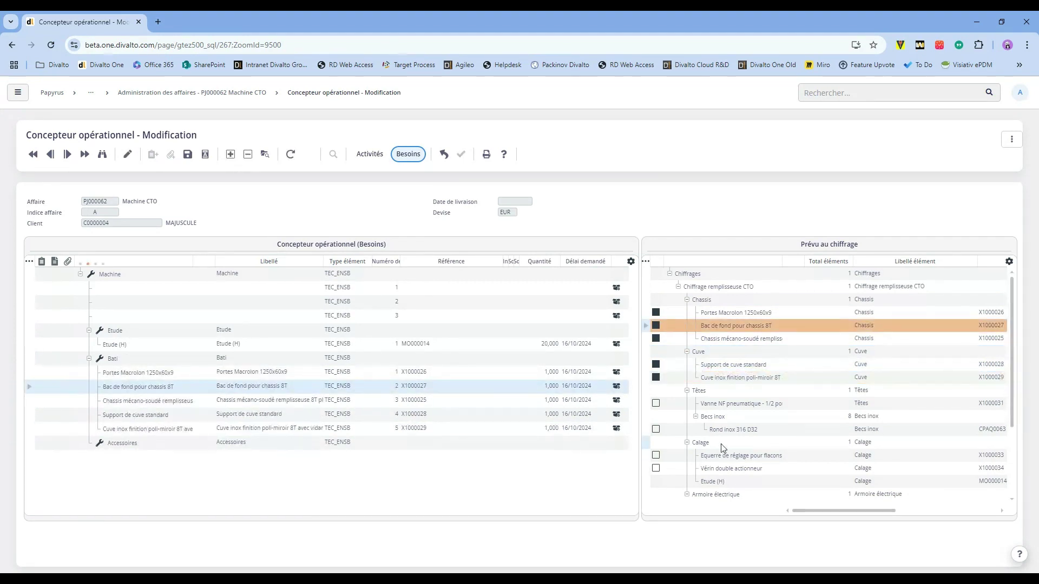
left_click_drag(713, 454, 182, 362)
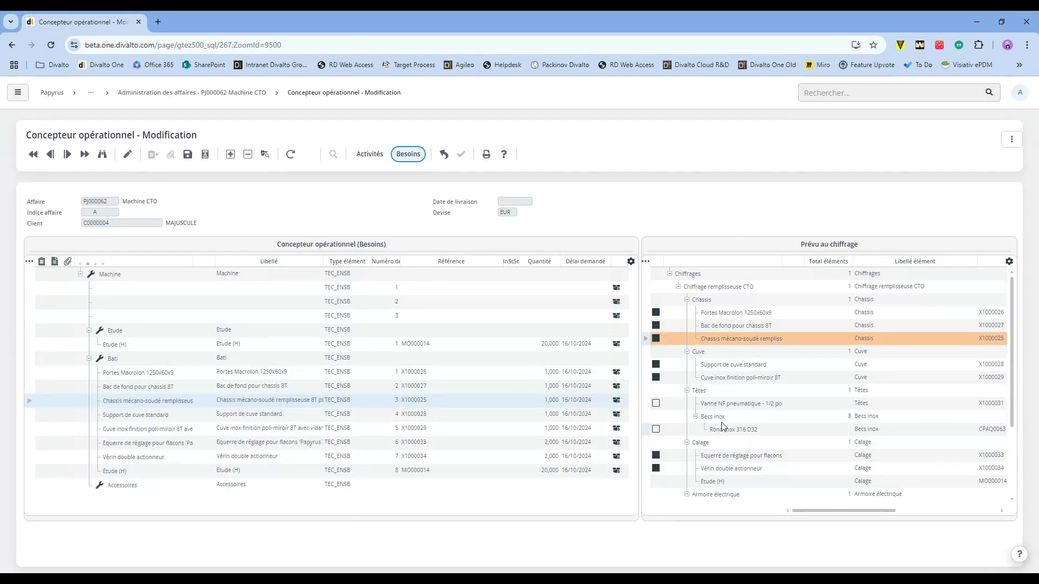
- Assign the costed needs of Têtes to Accessoires and those of Armoire électrique to Bati
left_click_drag(713, 393, 193, 487)
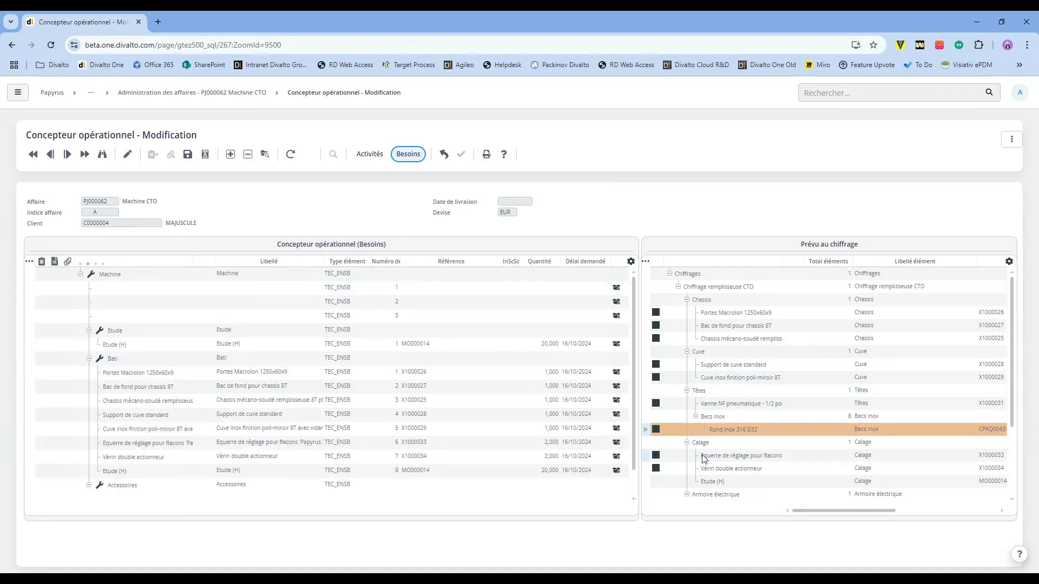
scroll(675, 312, "down", 2)
left_click(711, 393)
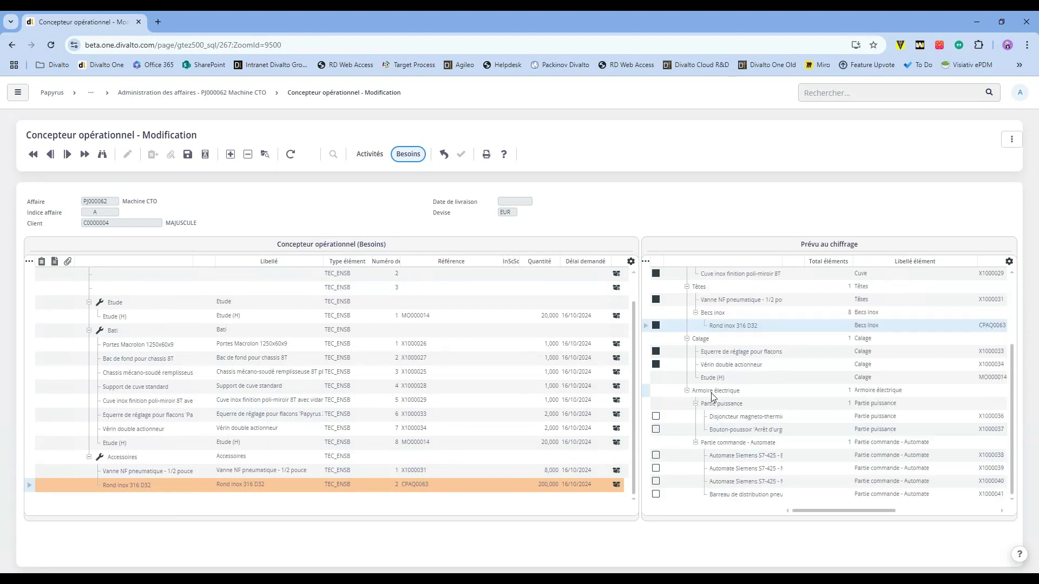
left_click_drag(710, 391, 141, 332)
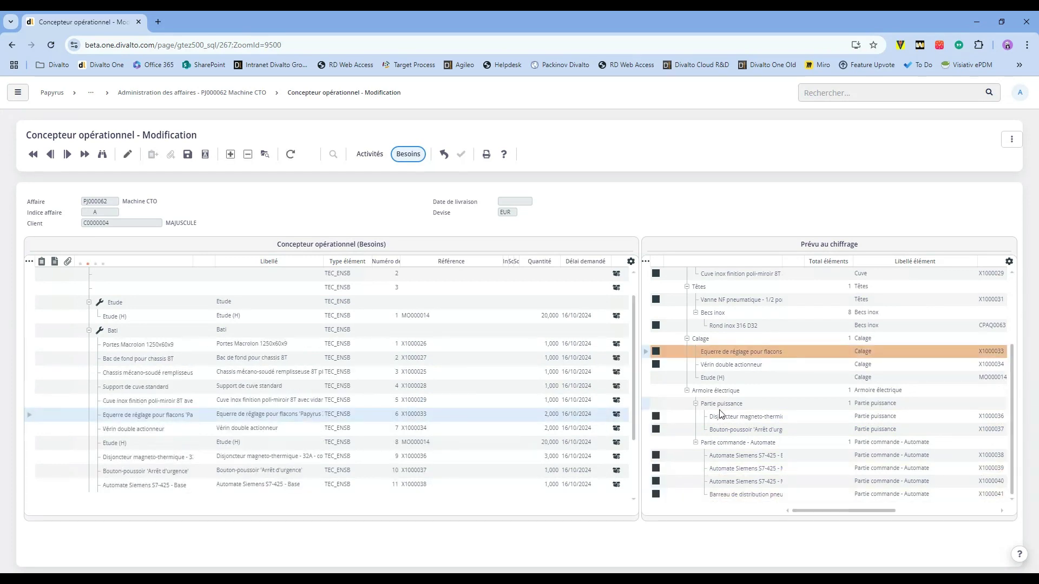
- Switch to Activités and assign all activities of Chiffrage remplisseuse CTO to the Bati element
left_click(370, 153)
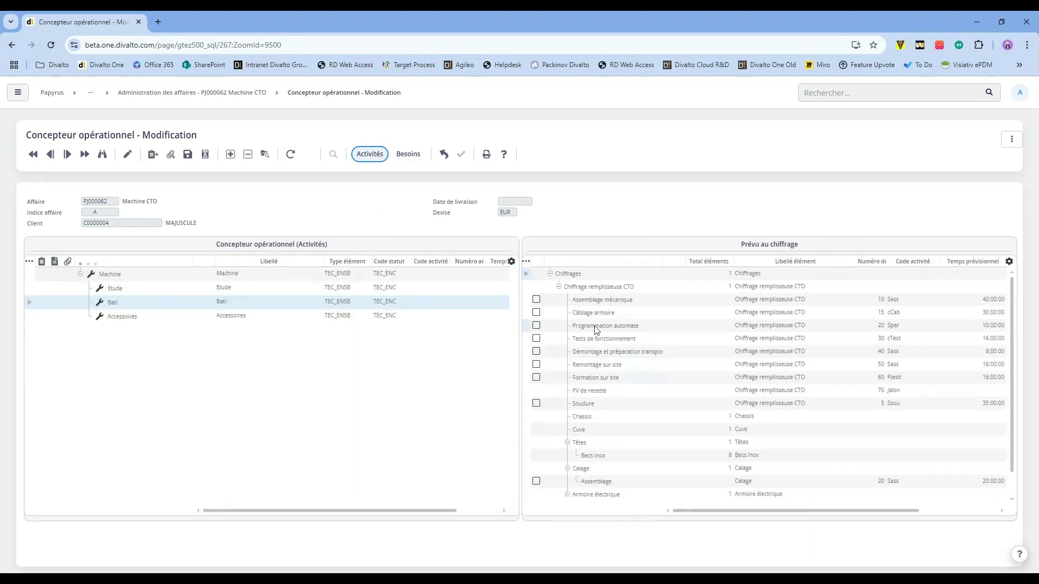
scroll(591, 465, "down", 1)
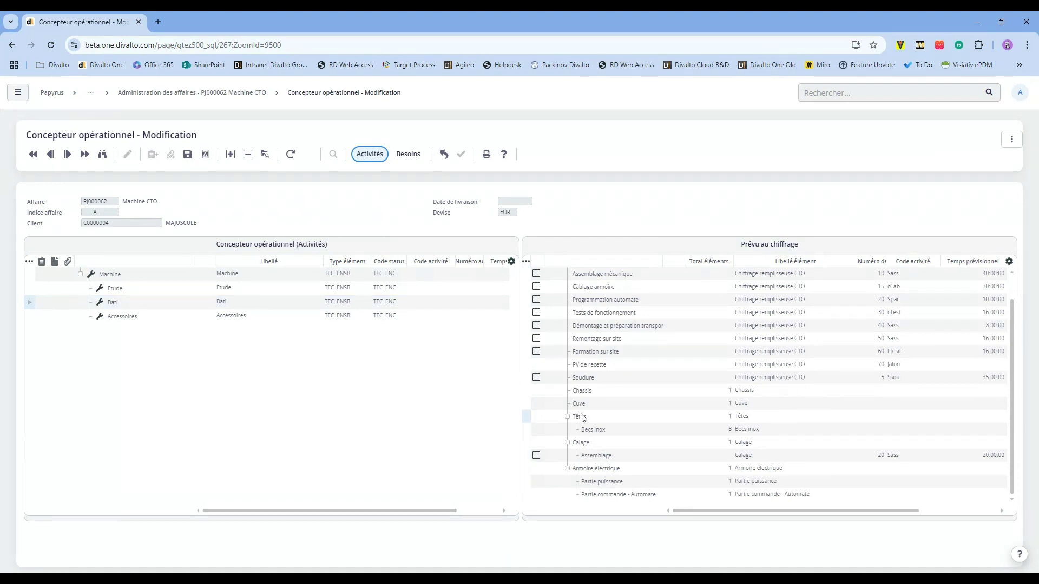
scroll(598, 290, "up", 1)
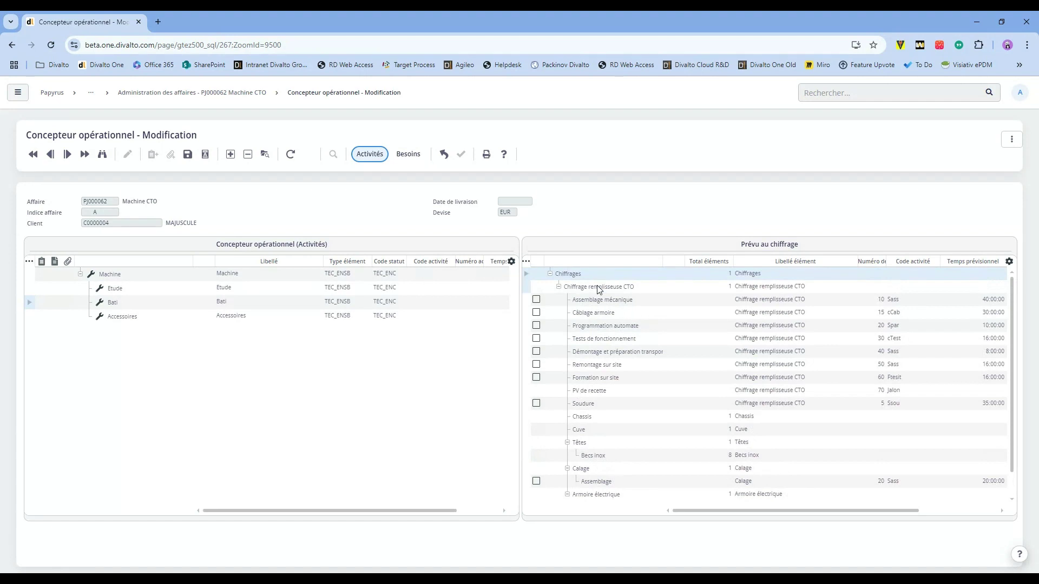
left_click_drag(599, 291, 148, 302)
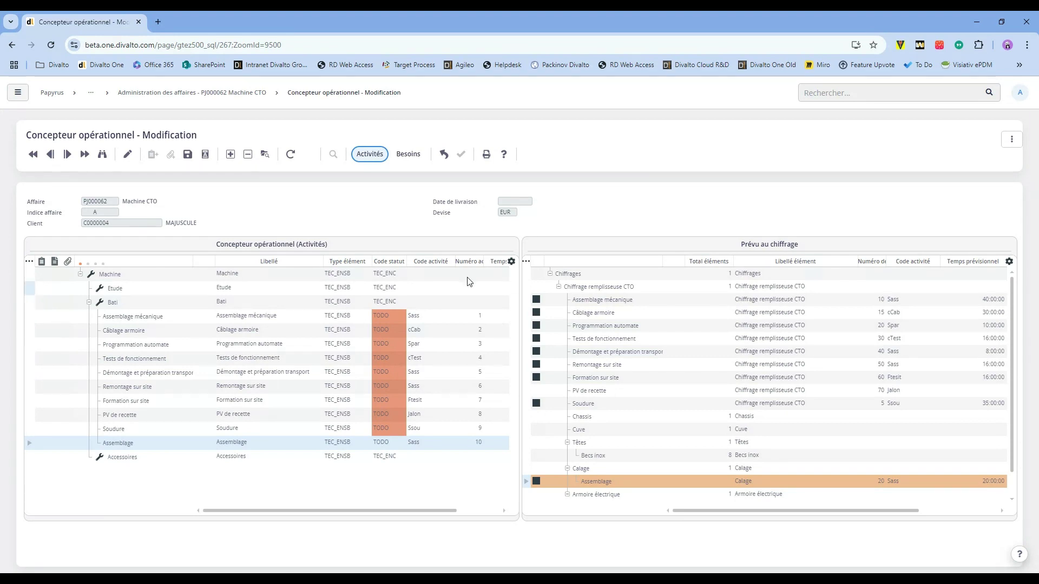
- Return to the affair's administration, select the Etude element and add Liens de budget to its displayed sections
left_click(444, 156)
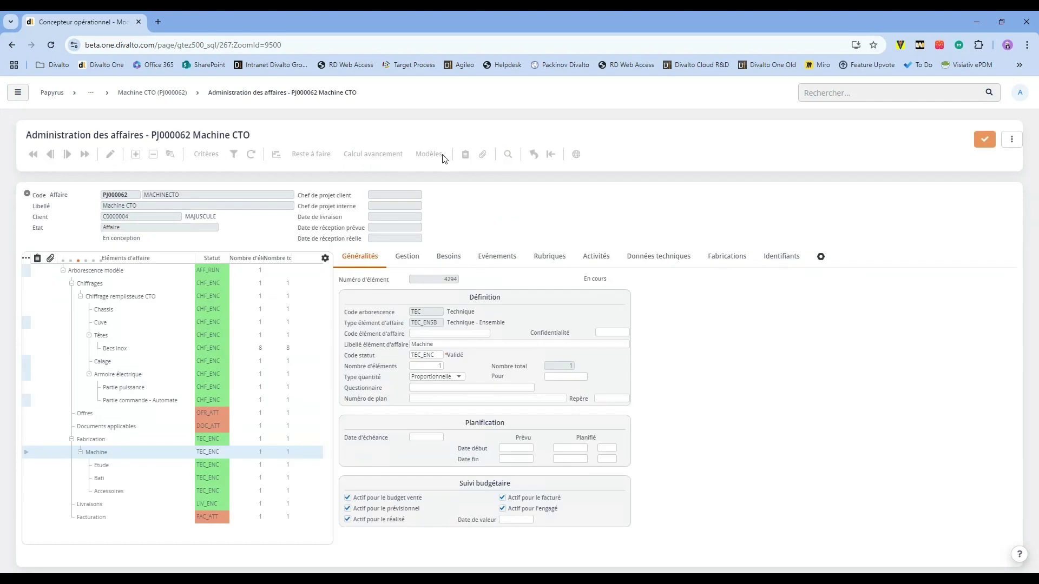
left_click(102, 467)
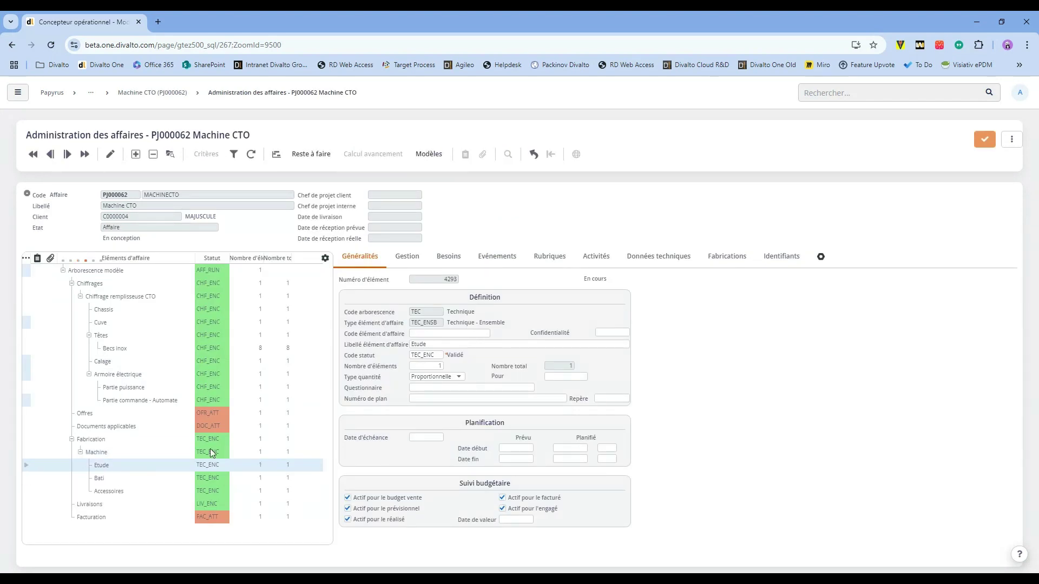
left_click(820, 257)
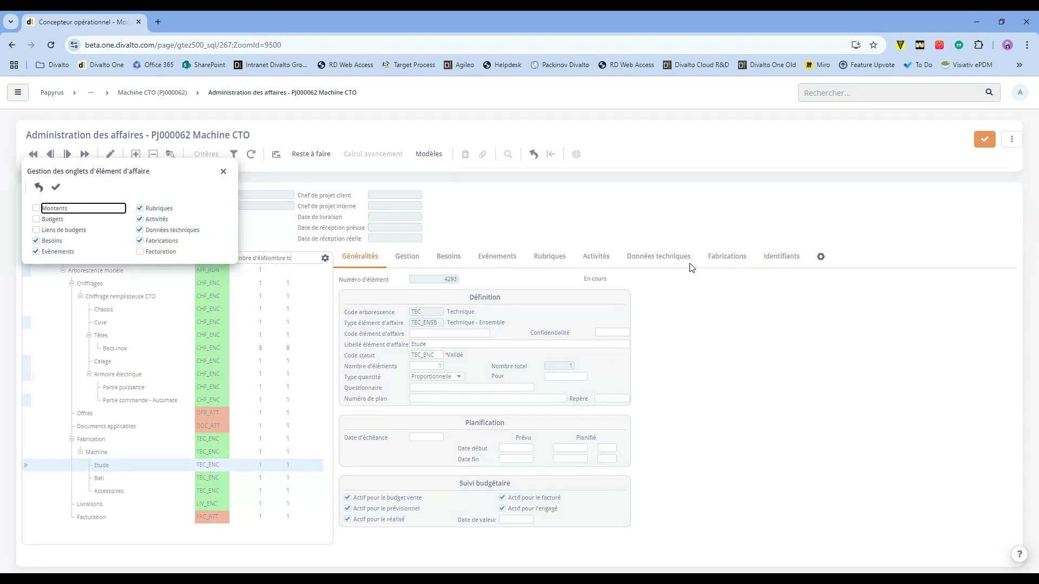
left_click(56, 187)
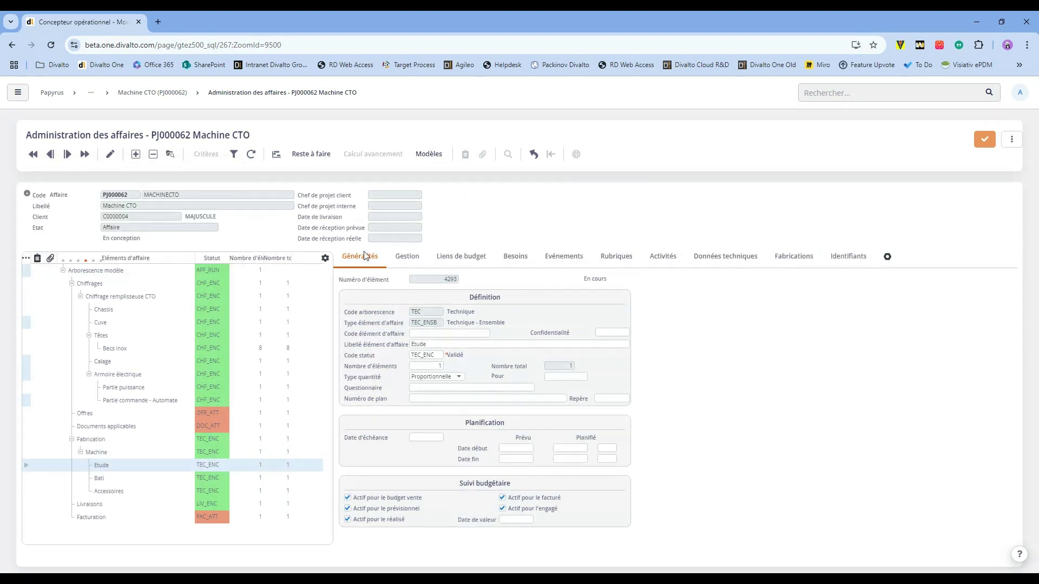
- Check the budget links of Etude, and add Liens de budgets to Bati's displayed sections to review its links
left_click(460, 256)
left_click(114, 478)
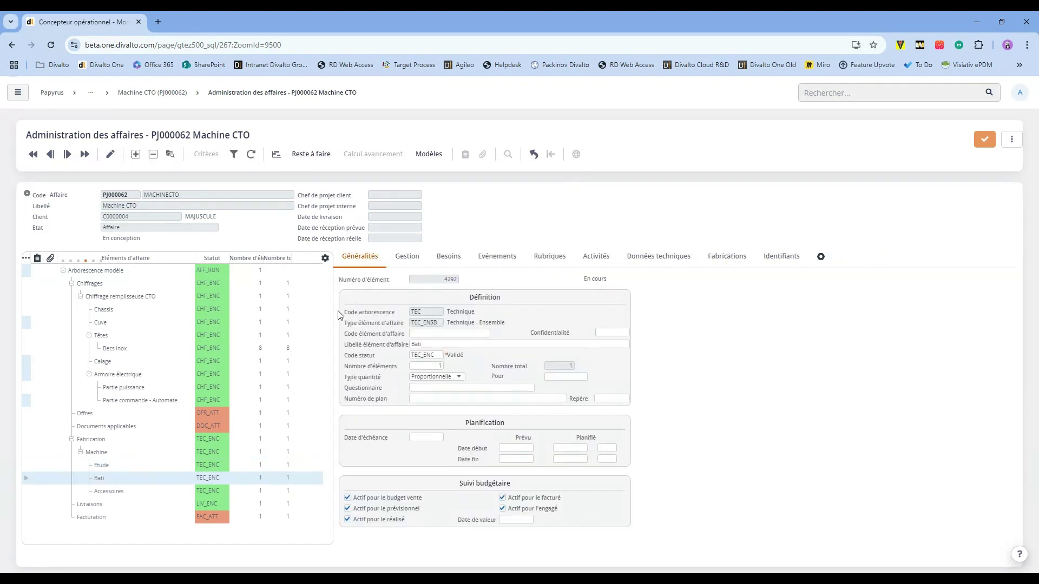
left_click(820, 257)
left_click(81, 231)
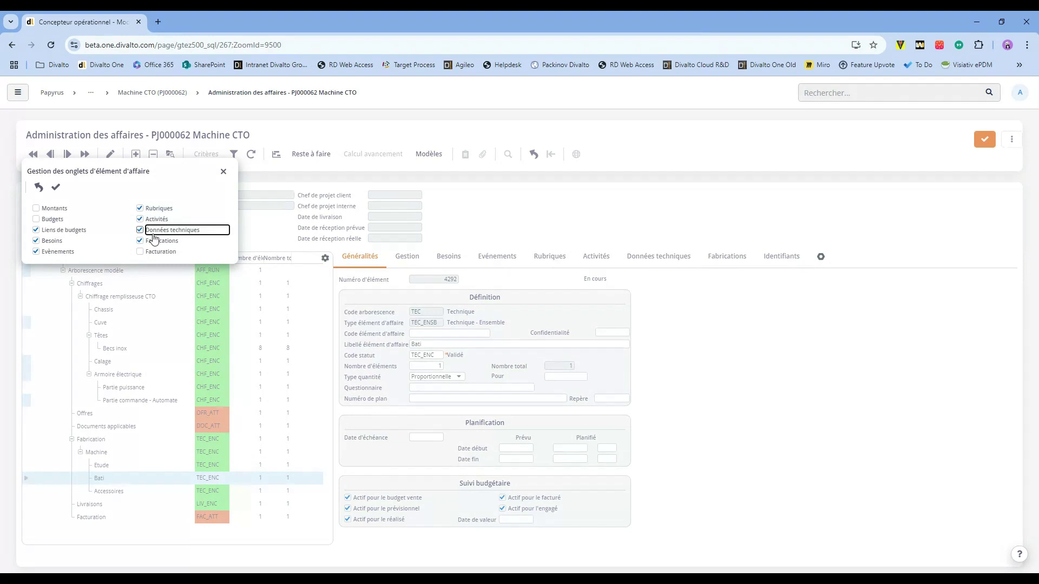
left_click(55, 187)
left_click(461, 256)
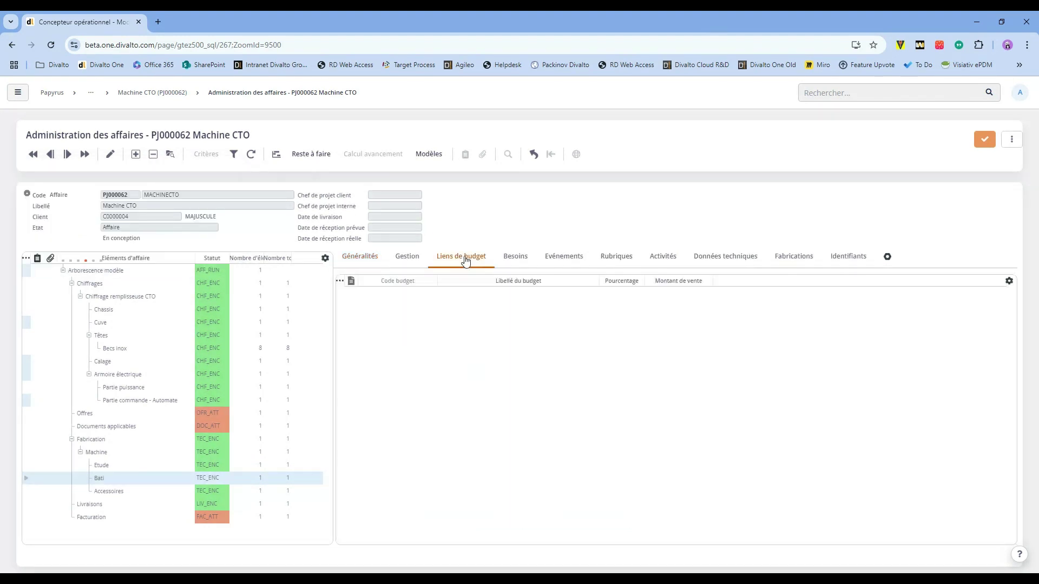
- Review the needs recorded on the Accessoires element and on its parent Machine
left_click(136, 491)
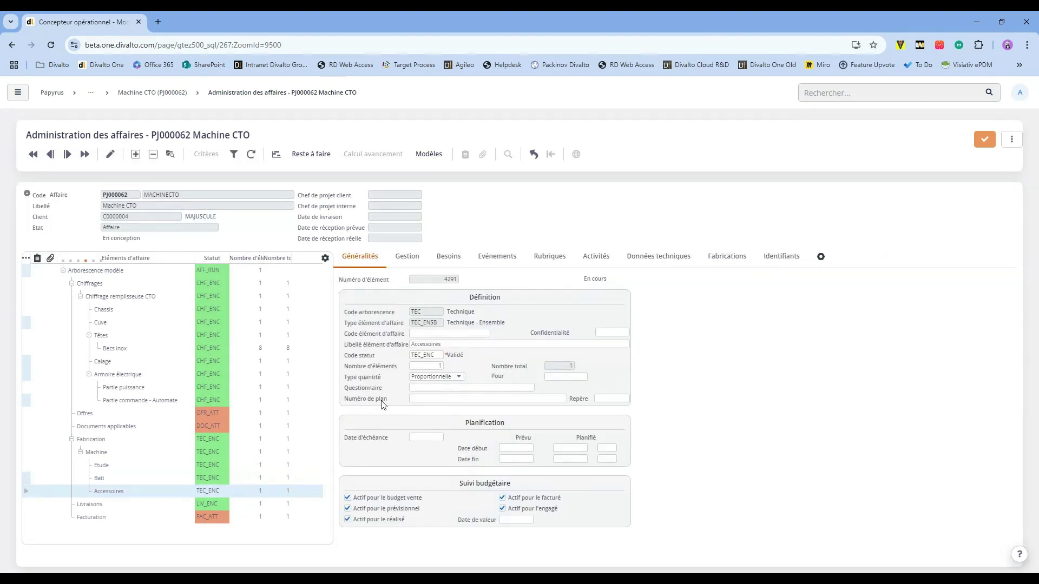
left_click(441, 261)
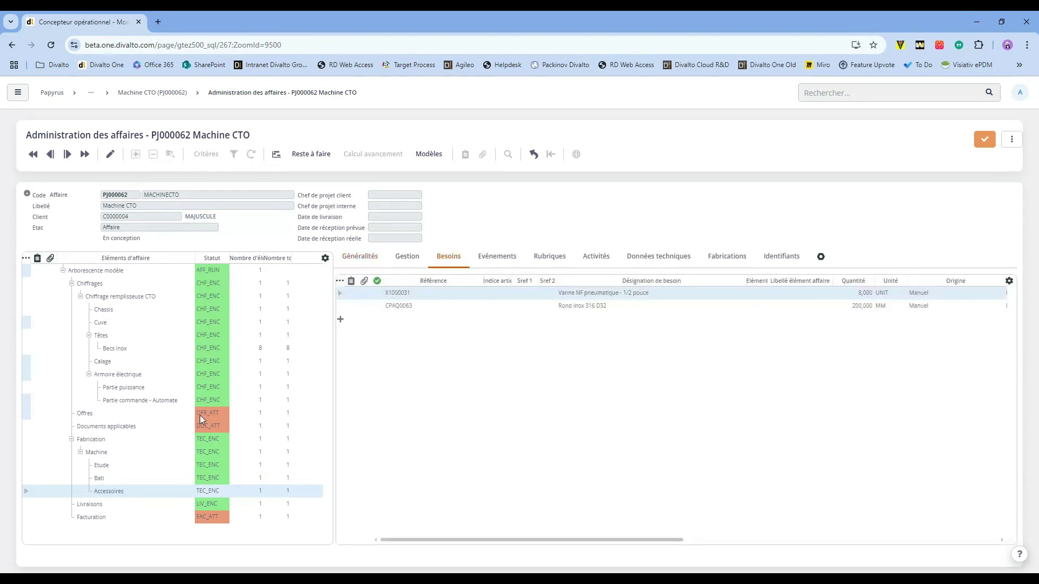
left_click(98, 453)
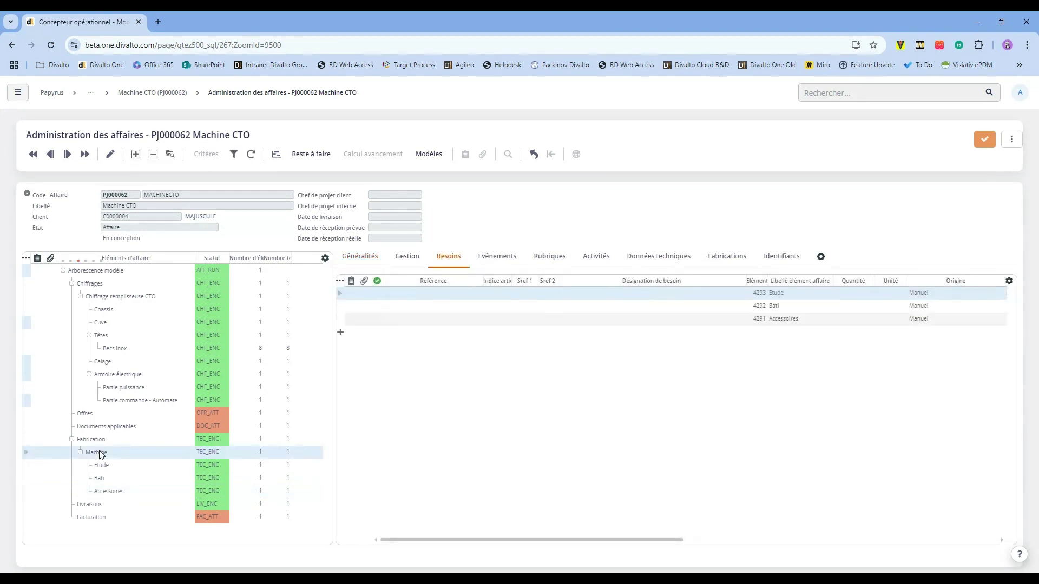
- Open the affair's Synthèse budgétaire and compare the budget amounts of Machine, Bati, Etude and Accessoires under Fabrication
left_click(1014, 139)
mouse_move(958, 237)
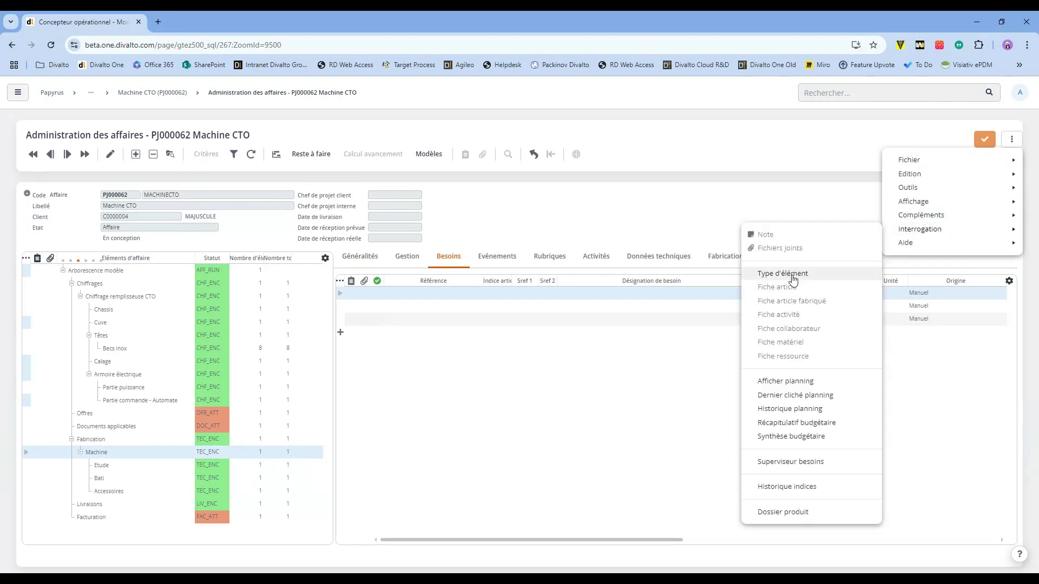
left_click(791, 410)
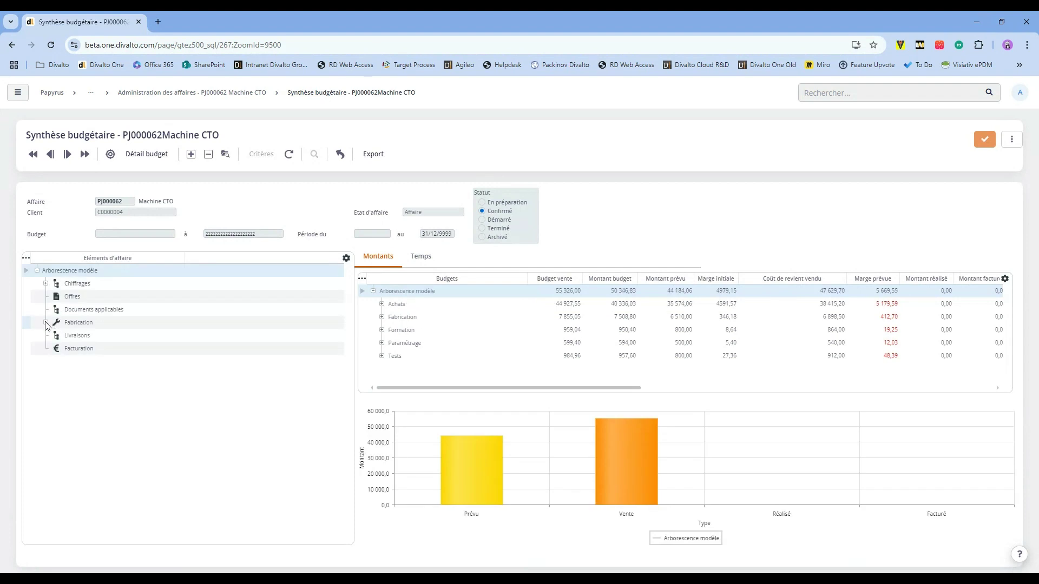
left_click(46, 323)
left_click(62, 337)
left_click(55, 335)
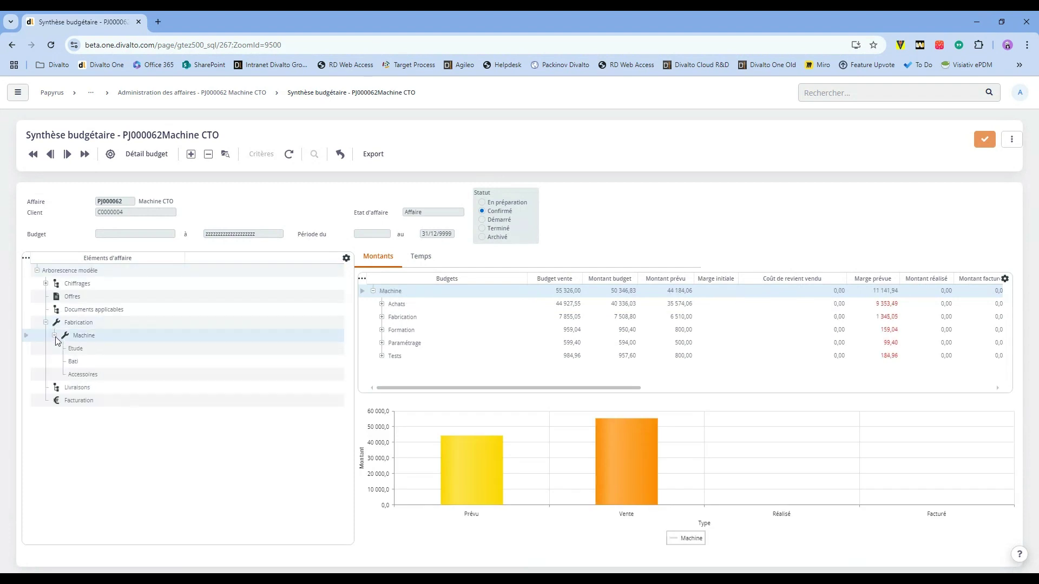
left_click(87, 362)
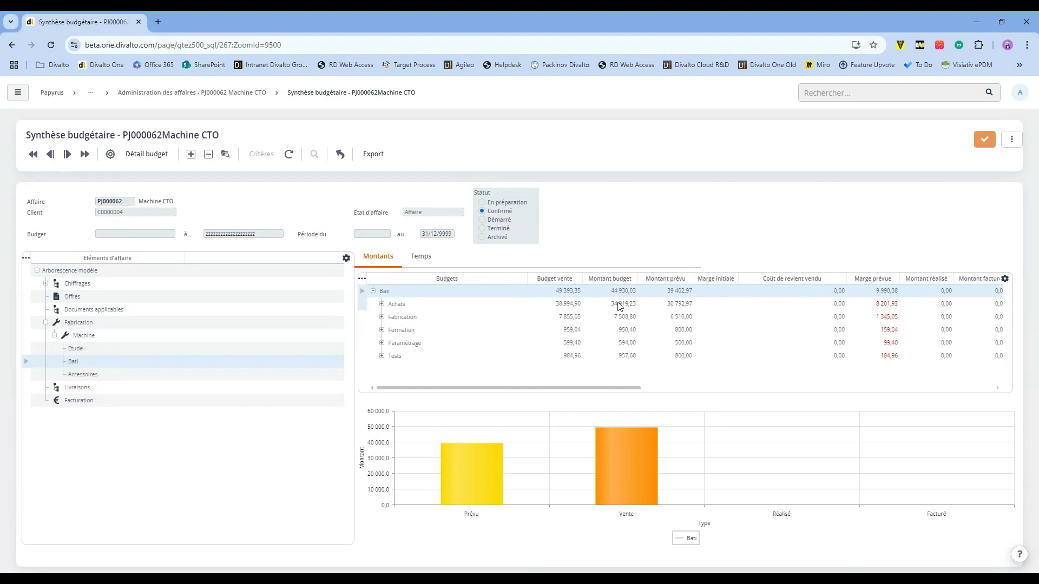
left_click(115, 348)
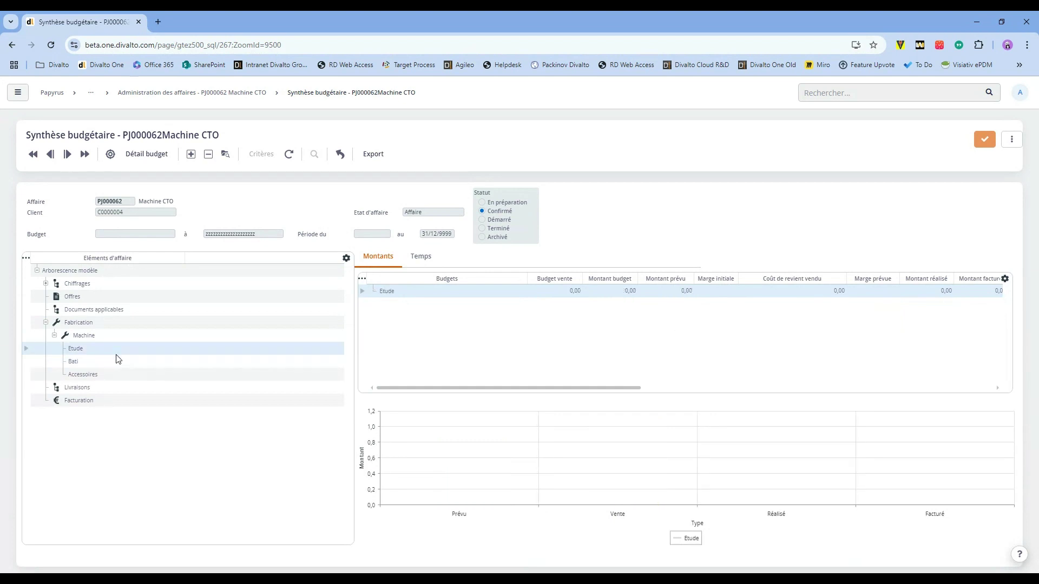
left_click(83, 374)
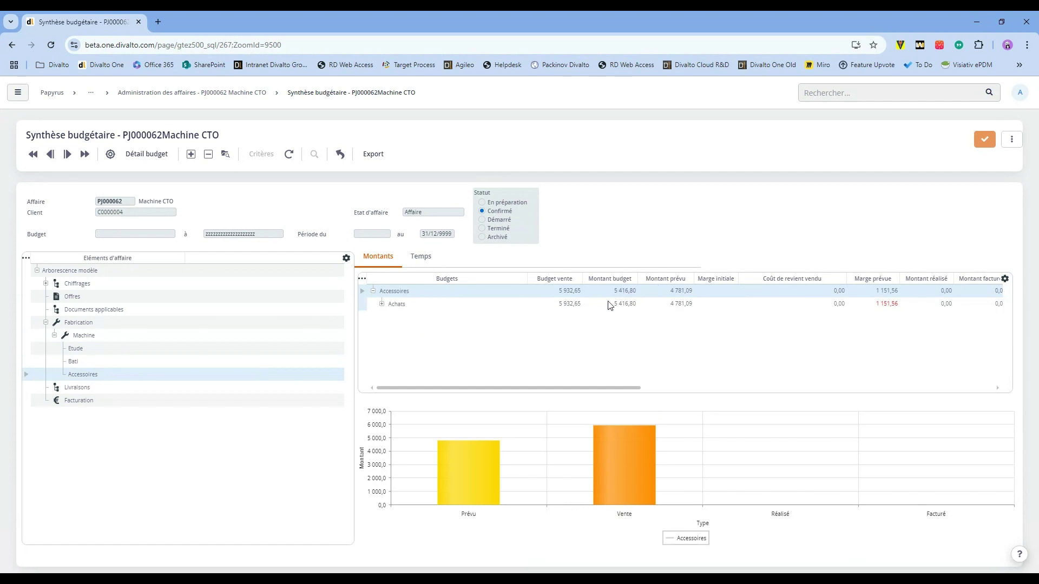
left_click(81, 361)
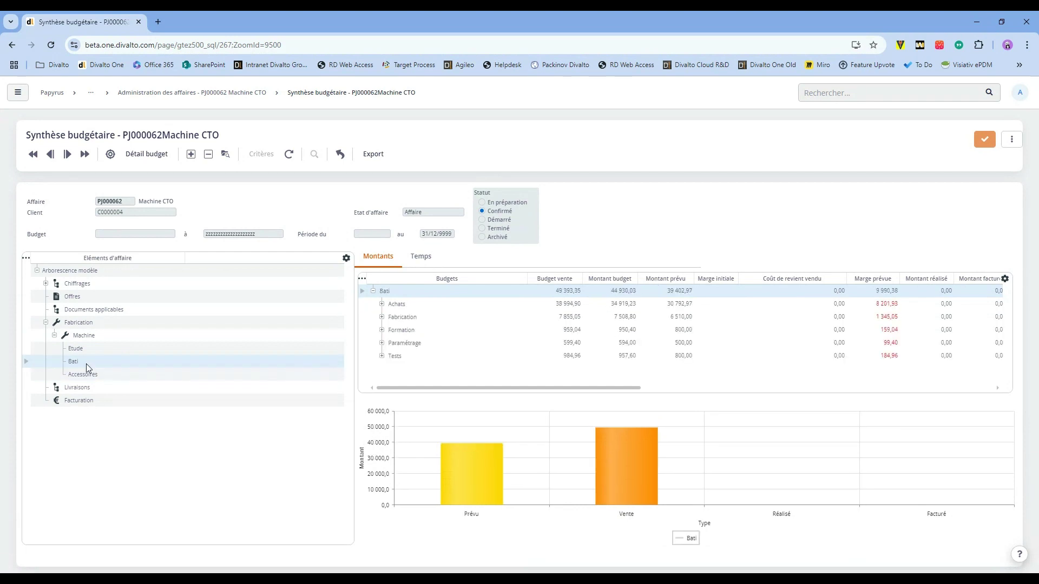
- Examine the budget amounts of Chiffrage remplisseuse CTO under Chiffrages and compare them with those of Etude and Bati
left_click(46, 283)
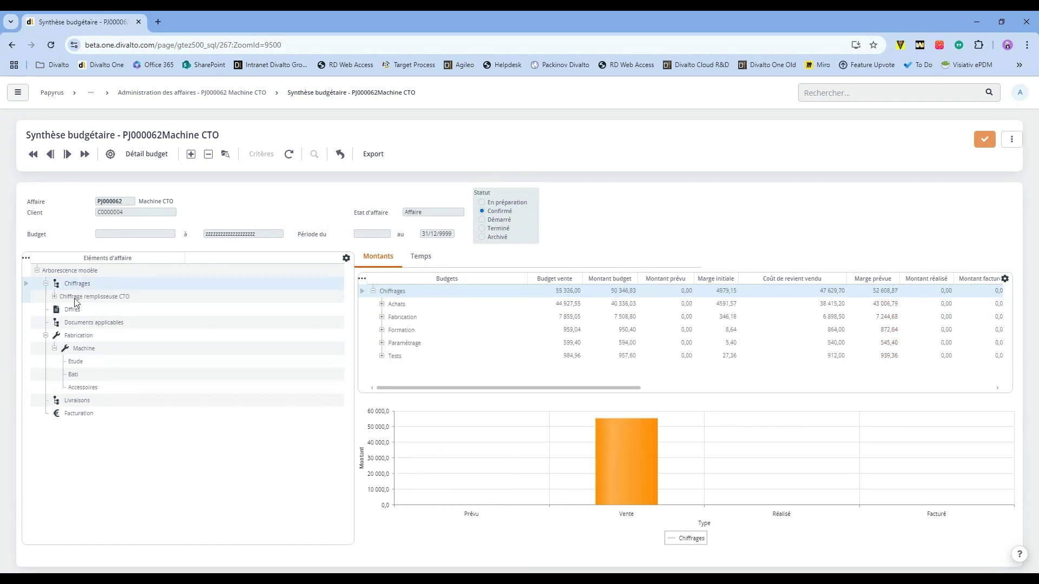
left_click(55, 297)
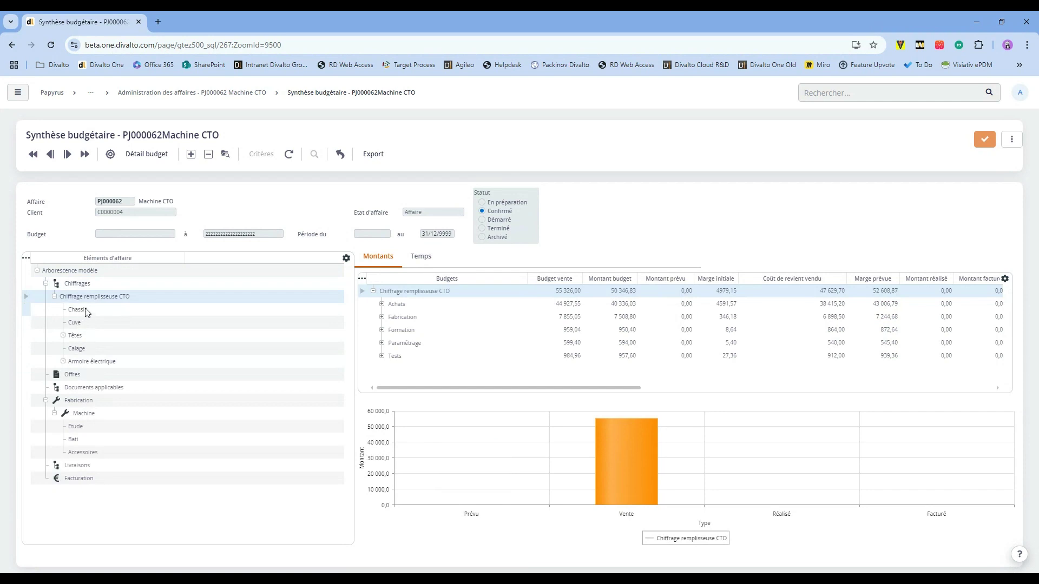
left_click(94, 428)
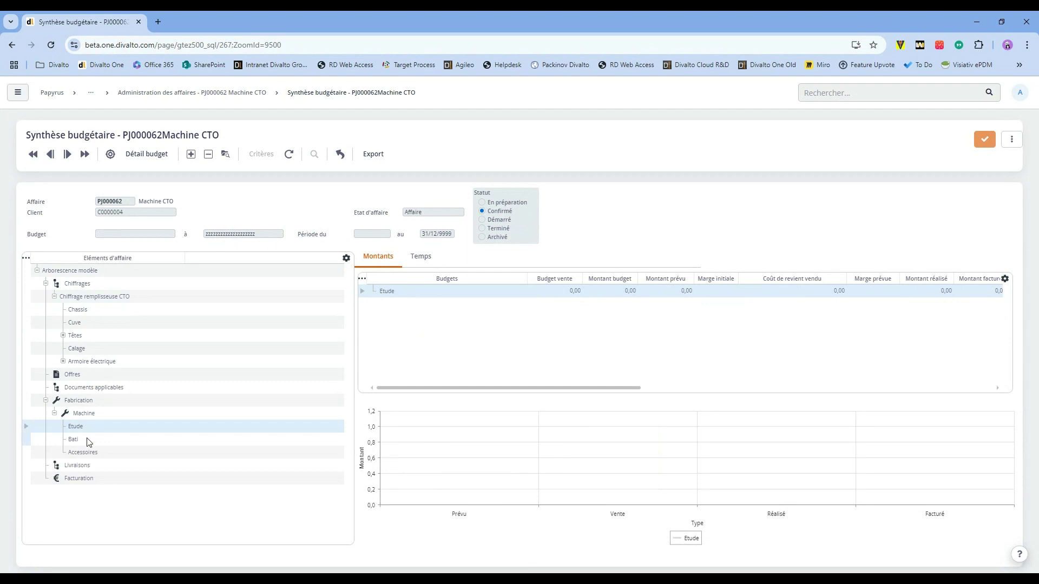
left_click(87, 439)
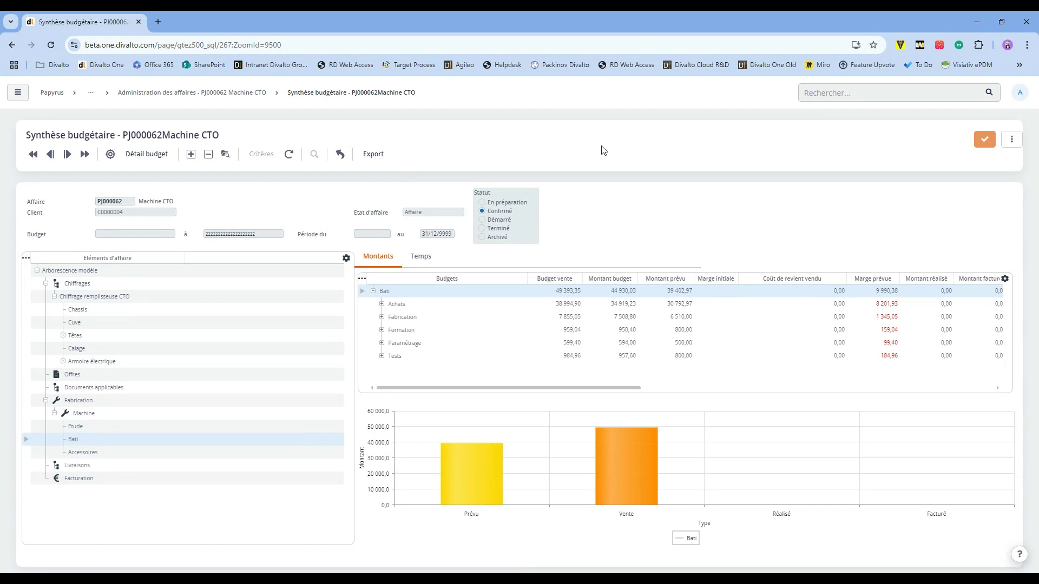
- Return to the affair's administration and open Machine's operational structure for modification
left_click(234, 96)
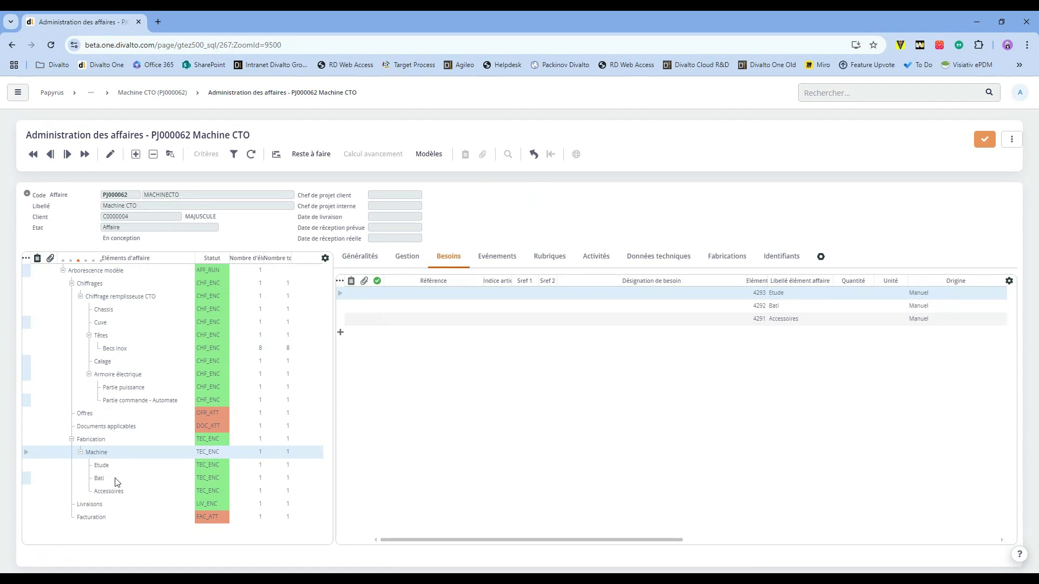
right_click(99, 456)
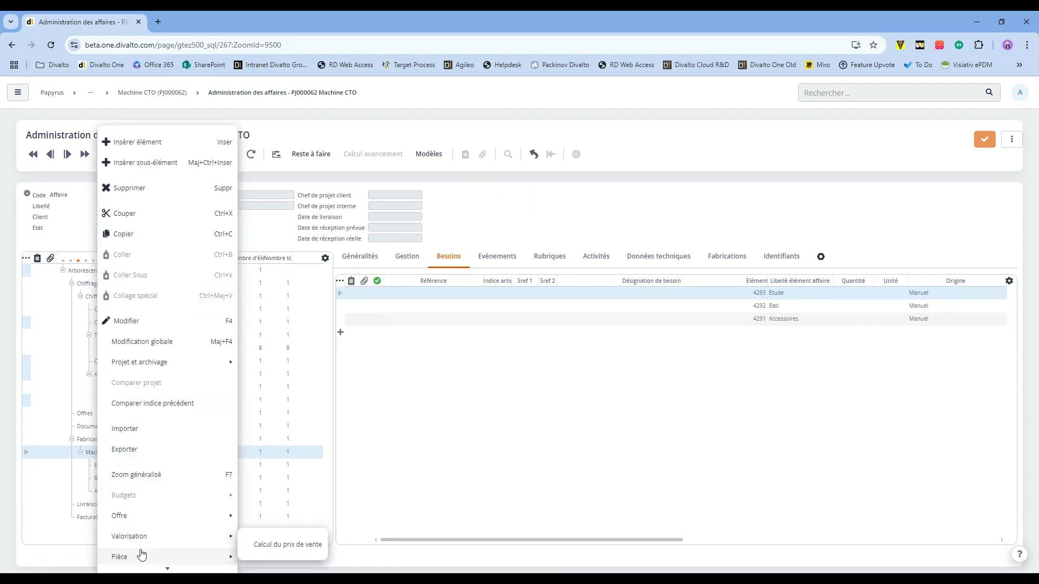
scroll(143, 552, "down", 3)
scroll(157, 562, "down", 1)
mouse_move(173, 561)
left_click(274, 544)
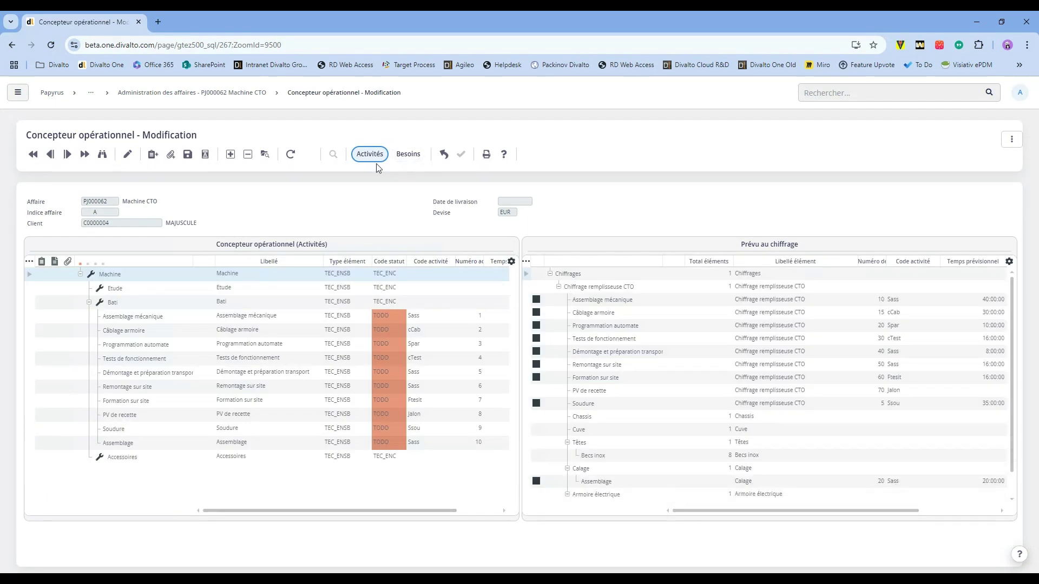
- Review the needs assigned under Machine, then return to its activities view
left_click(409, 155)
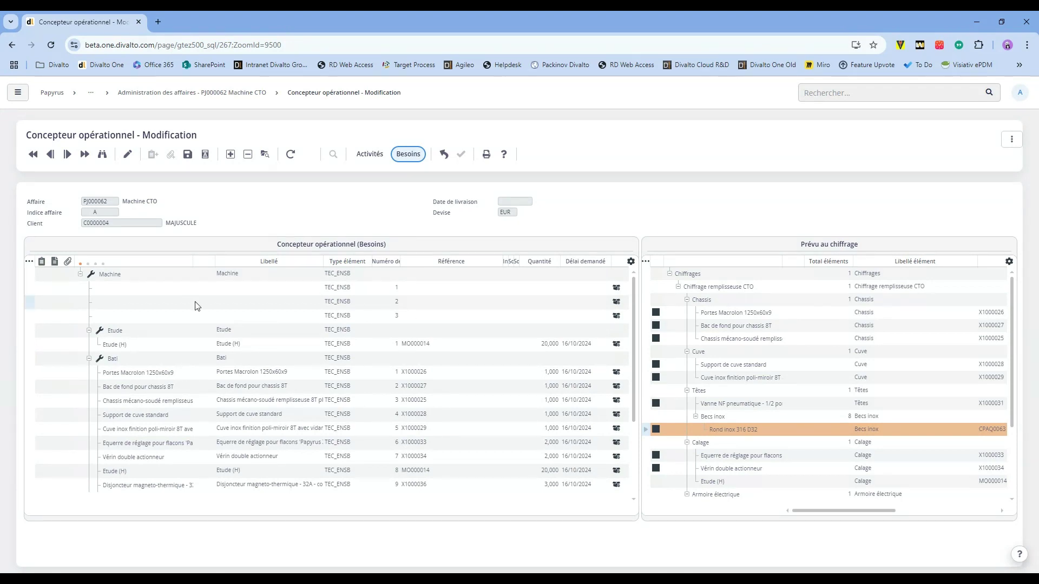
scroll(197, 302, "down", 5)
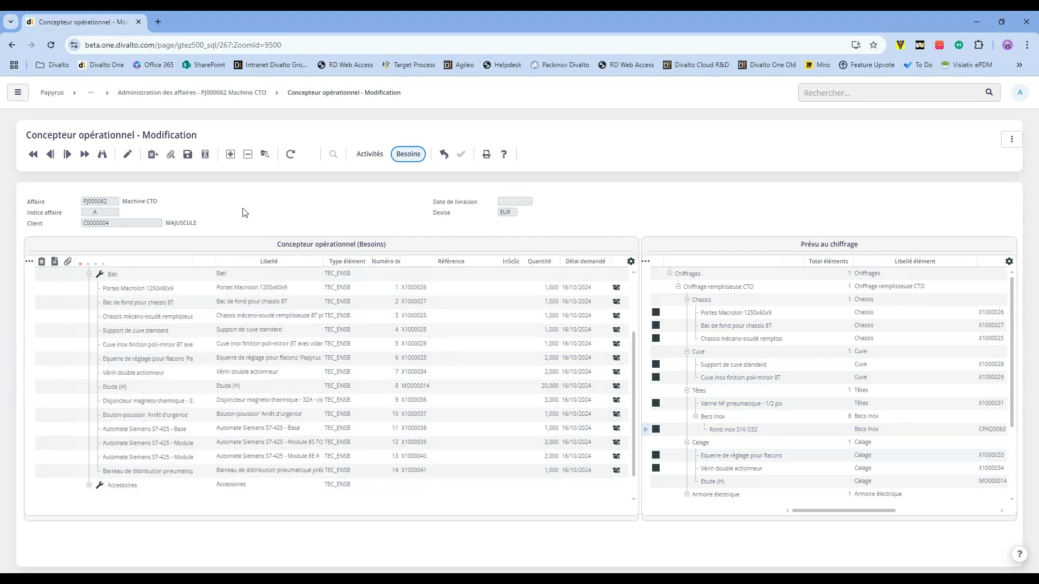
left_click(370, 154)
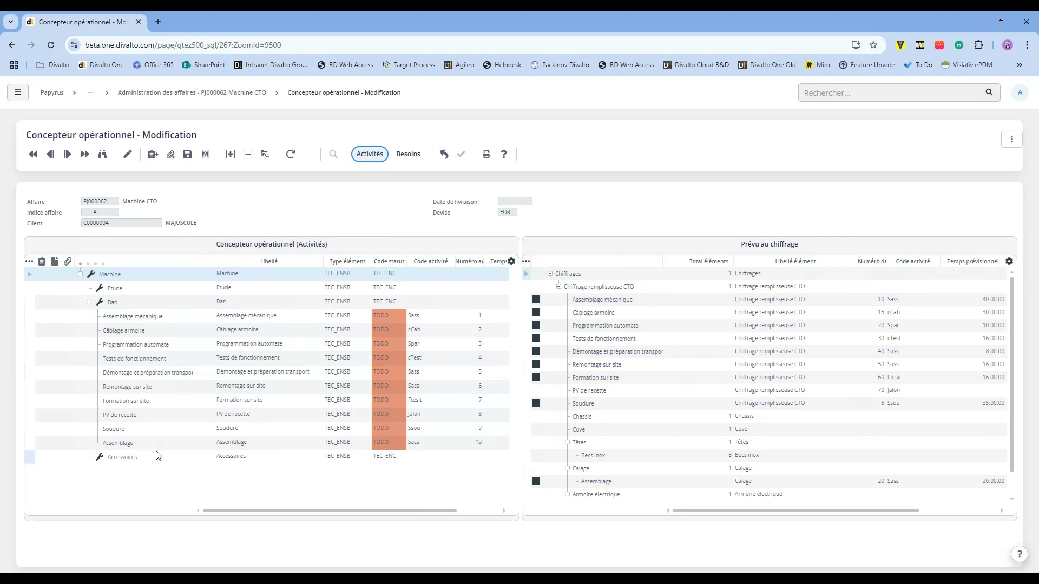
- Split Bati's Assemblage mécanique activity into lines of 30 and 10 hours, and widen the structure pane to show Temps prévisionnel
right_click(146, 320)
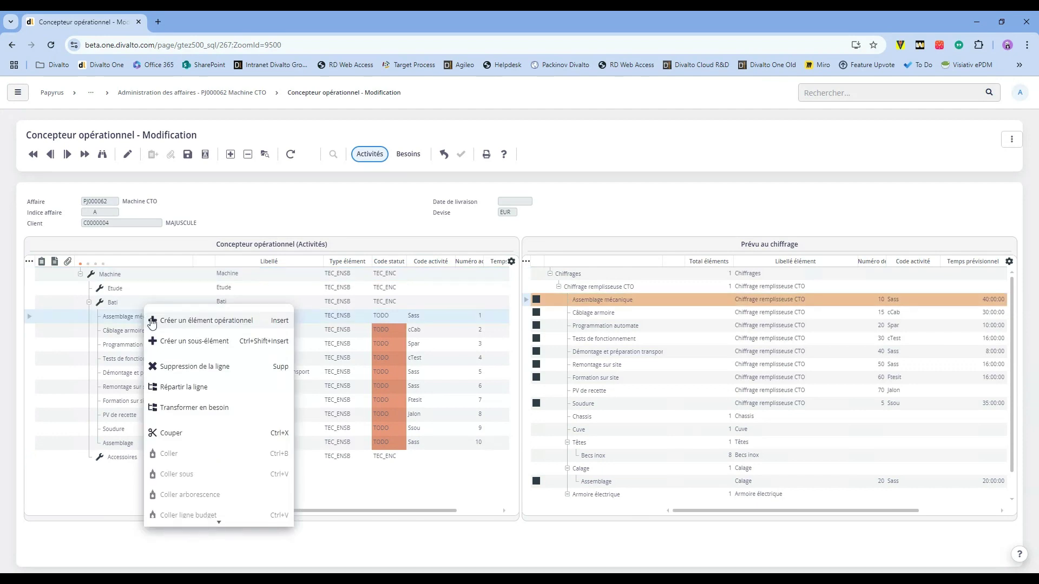
left_click(211, 387)
key("Return")
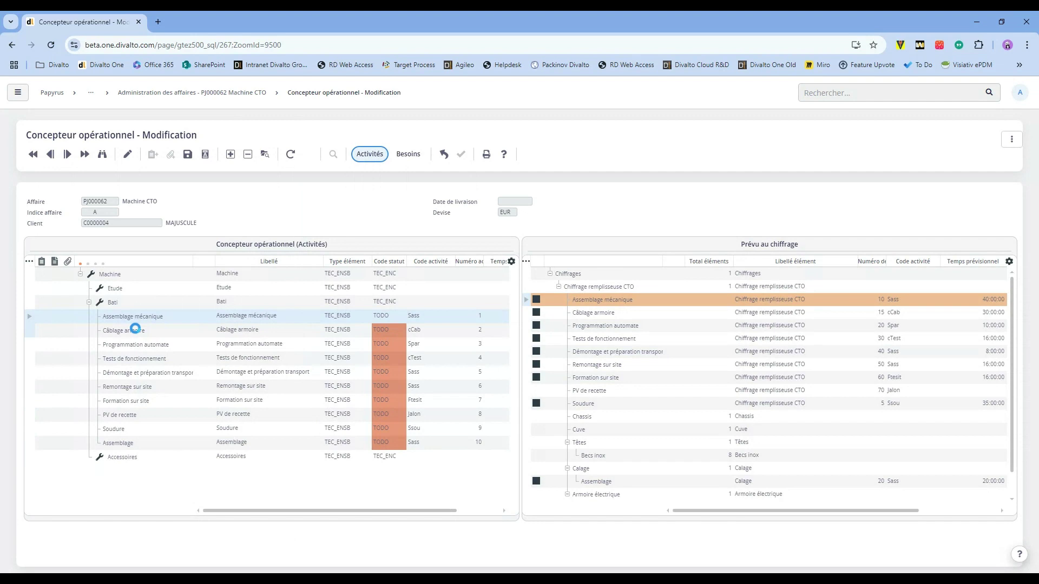
left_click(134, 331)
left_click(134, 459)
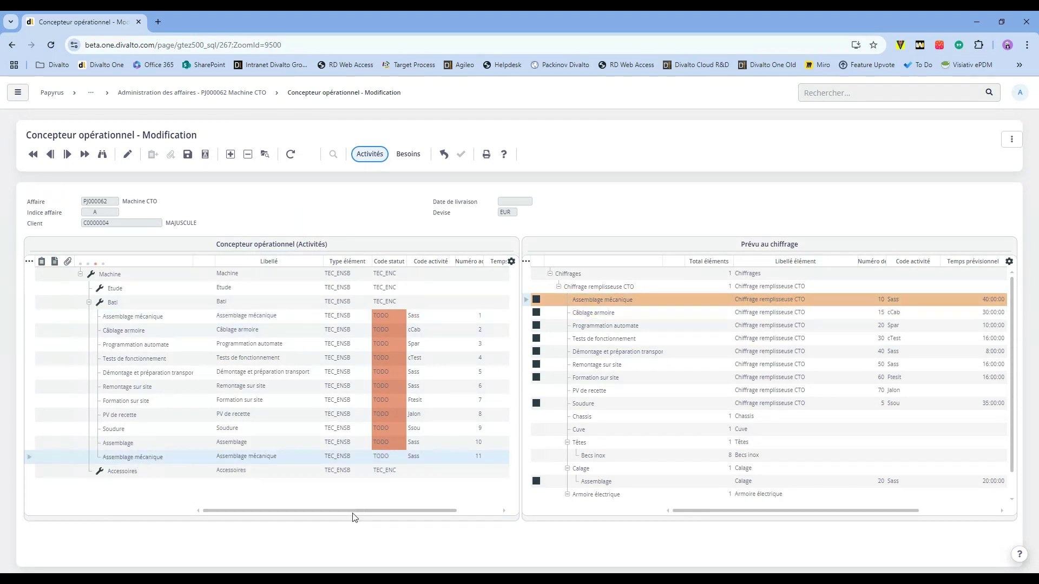
left_click_drag(368, 511, 369, 511)
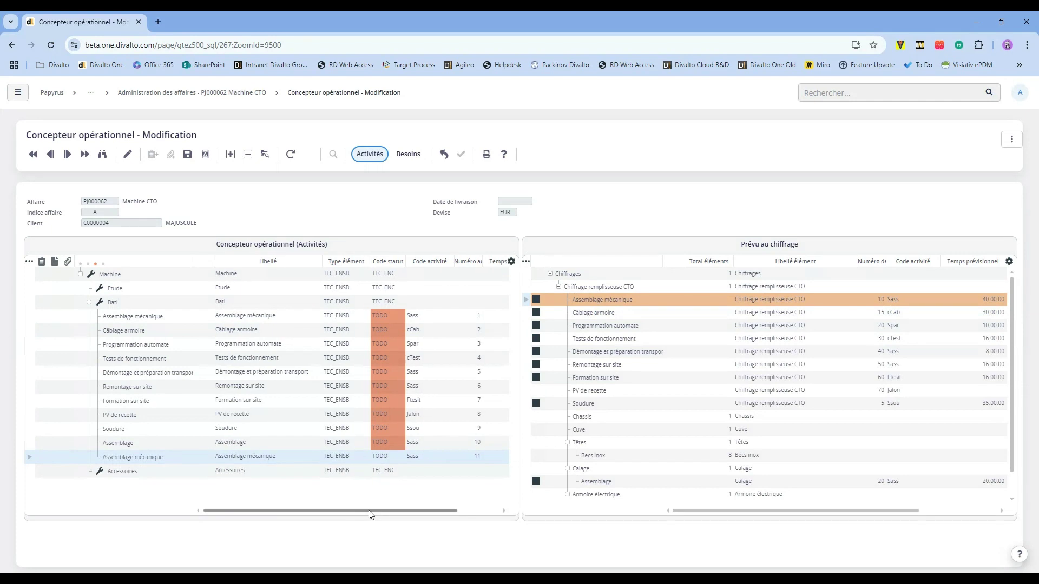
left_click_drag(521, 468, 679, 475)
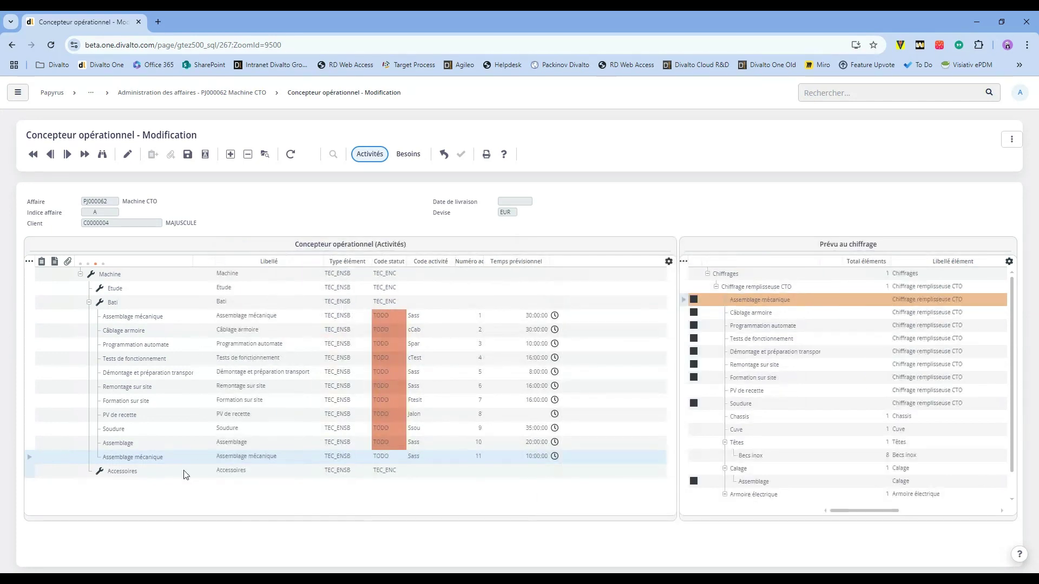
- Move the 10-hour Assemblage mécanique line to Accessoires and check that element's activities in the affair's administration
left_click_drag(153, 461, 93, 474)
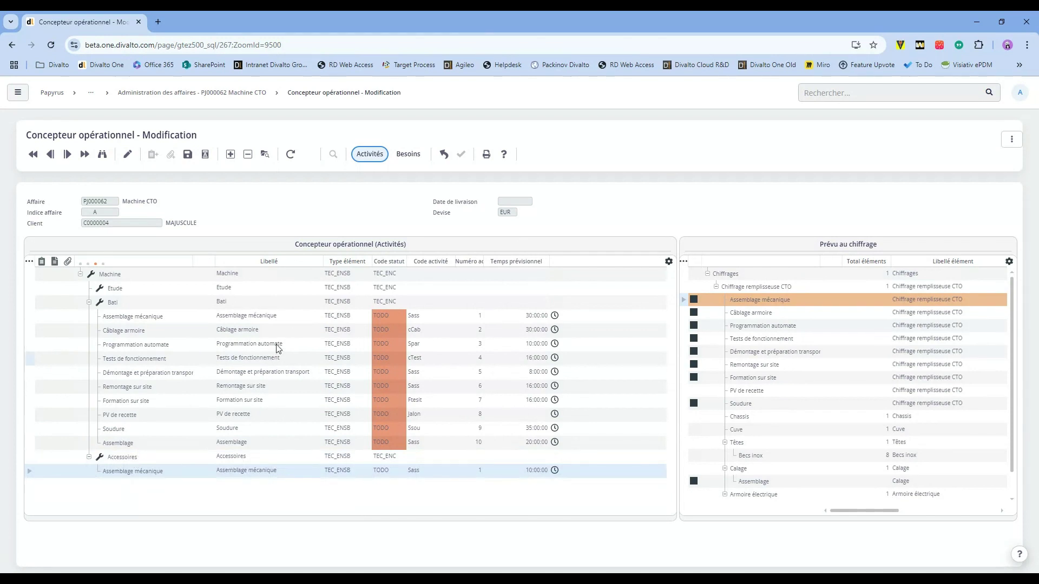
left_click(444, 155)
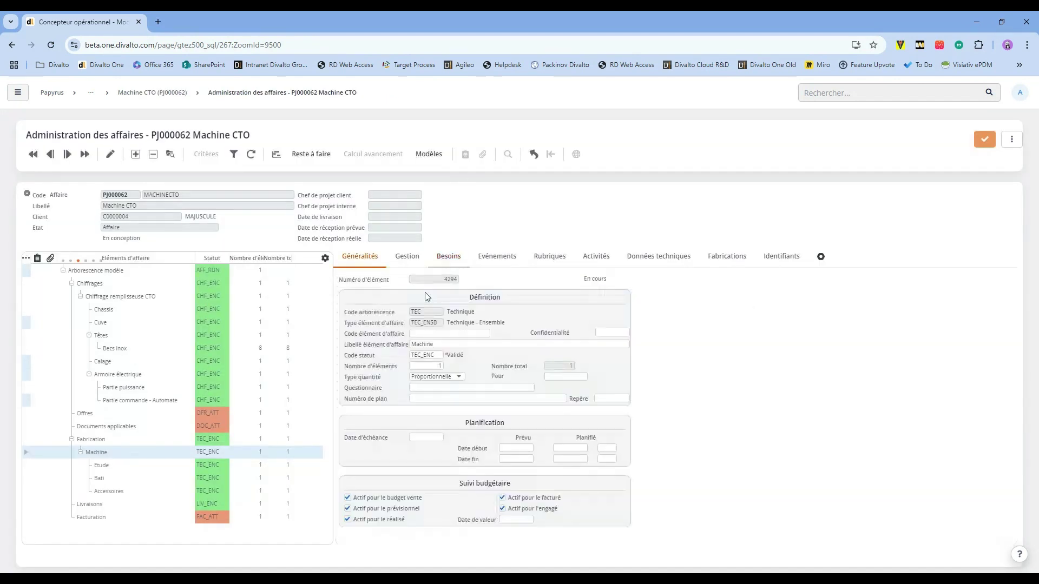
left_click(120, 493)
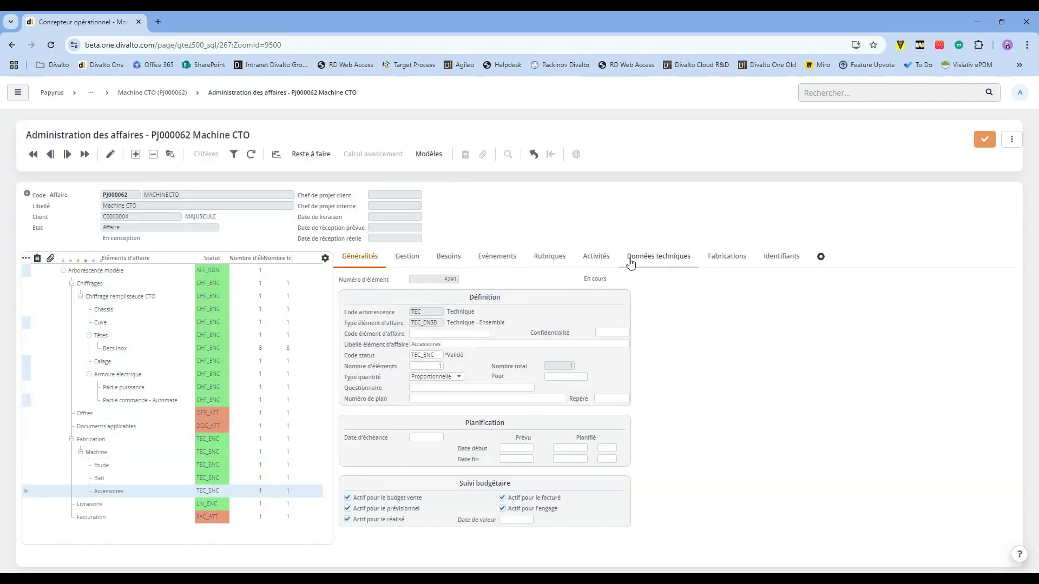
left_click(605, 264)
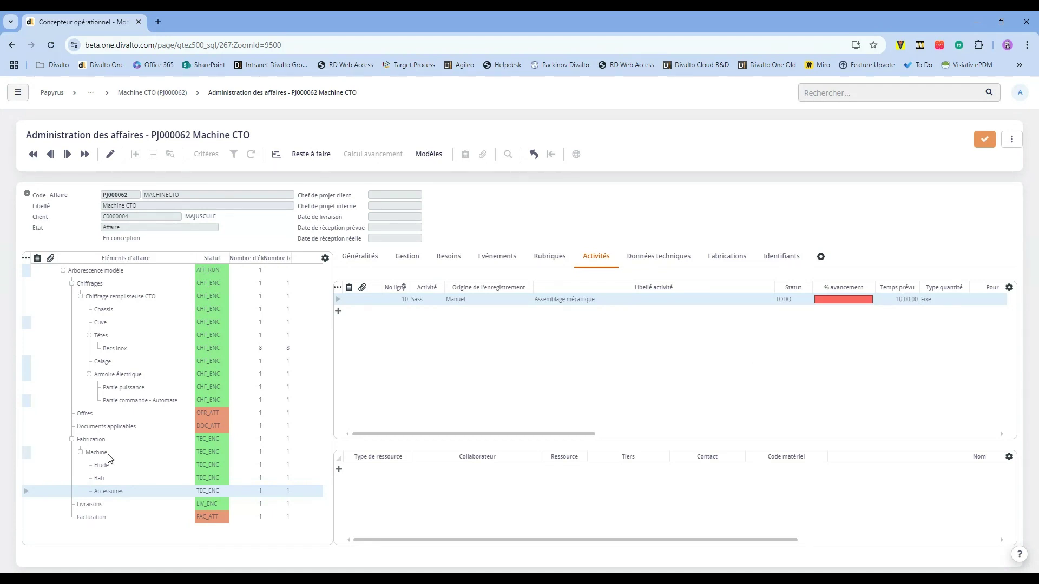
- Open Machine's operational structure to review its distributed activities, then return to the affair's administration
left_click(91, 454)
right_click(90, 454)
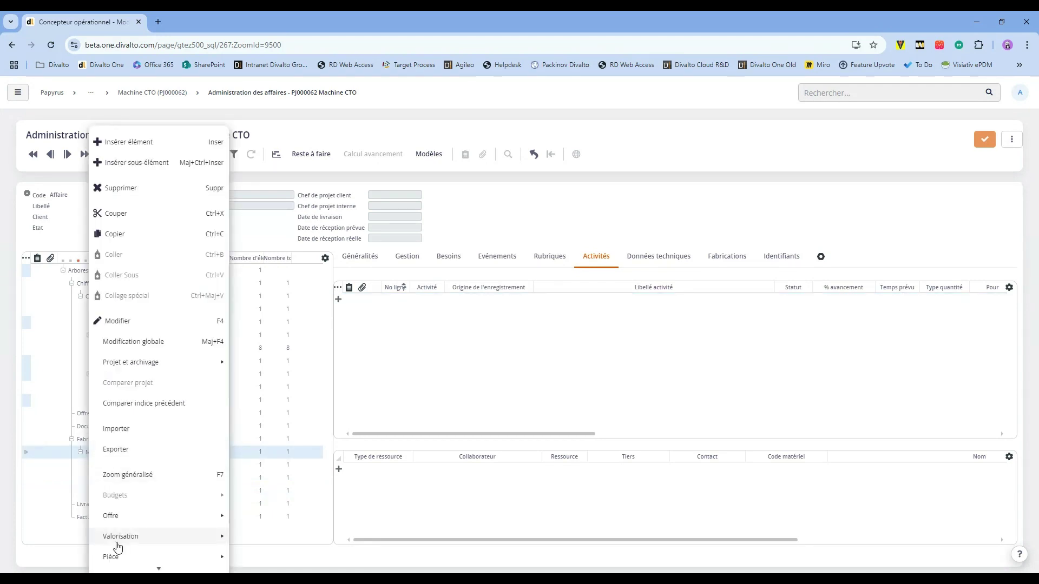
scroll(125, 562, "down", 1)
scroll(130, 559, "down", 5)
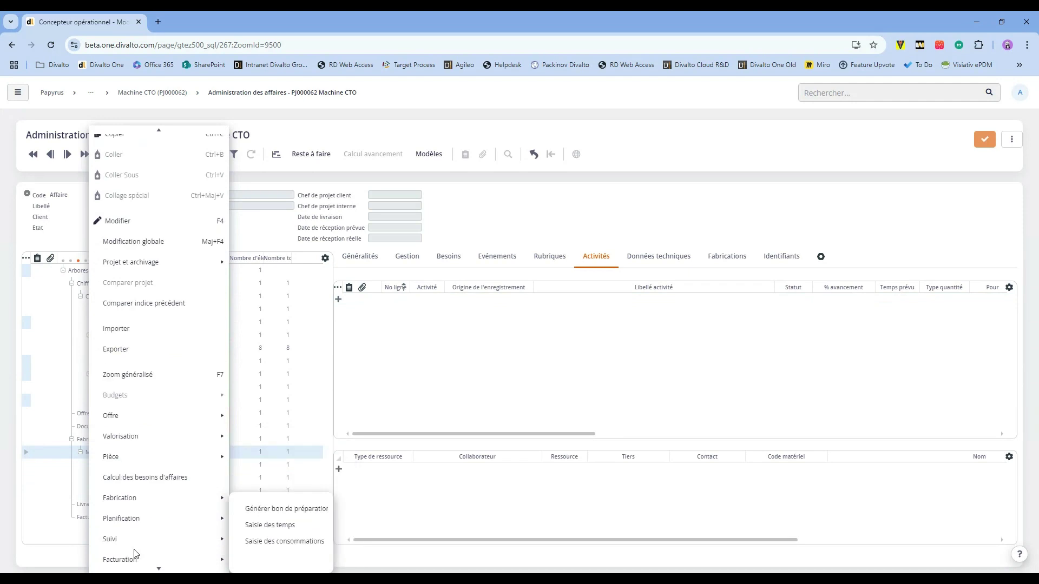
mouse_move(214, 557)
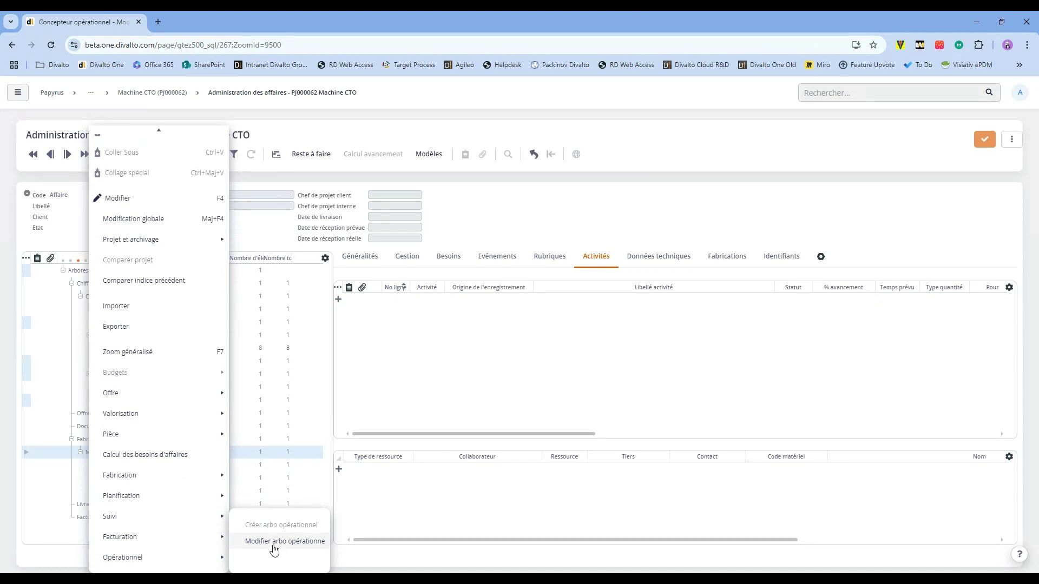
left_click(276, 541)
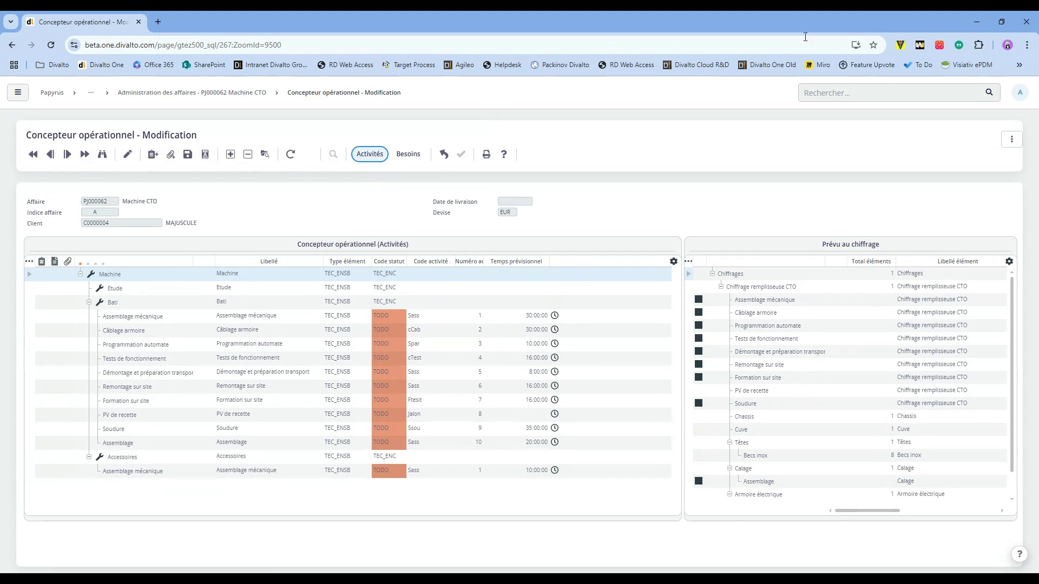
left_click(444, 158)
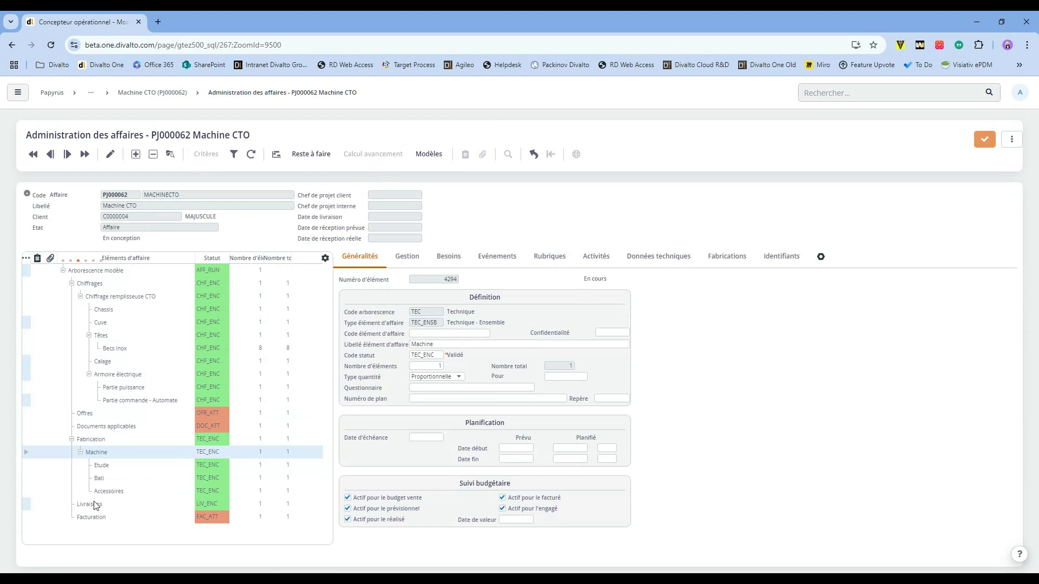
- Examine the budget links of the Accessoires element under Machine
left_click(108, 491)
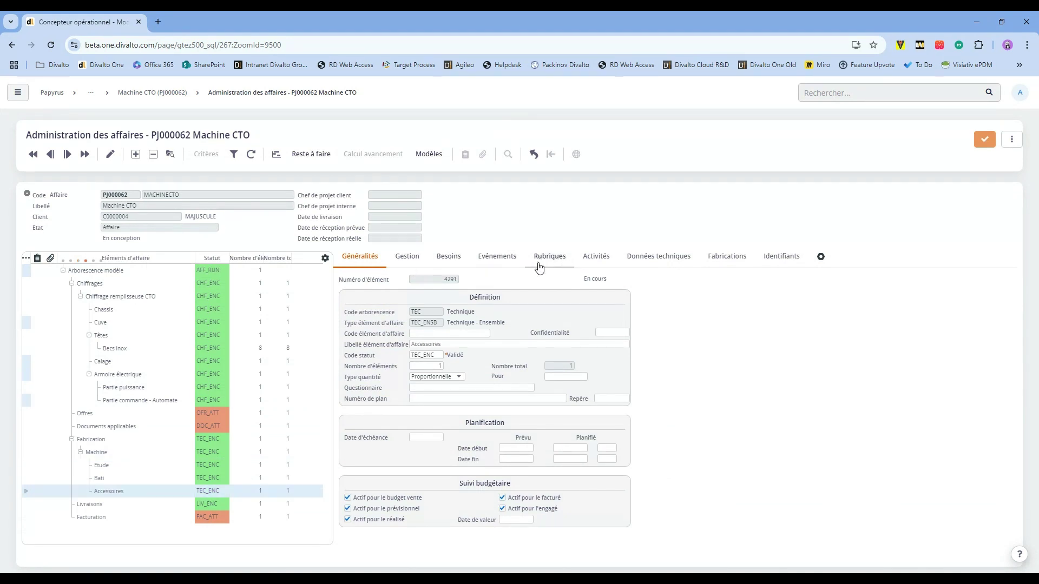
left_click(821, 257)
left_click(56, 232)
left_click(56, 187)
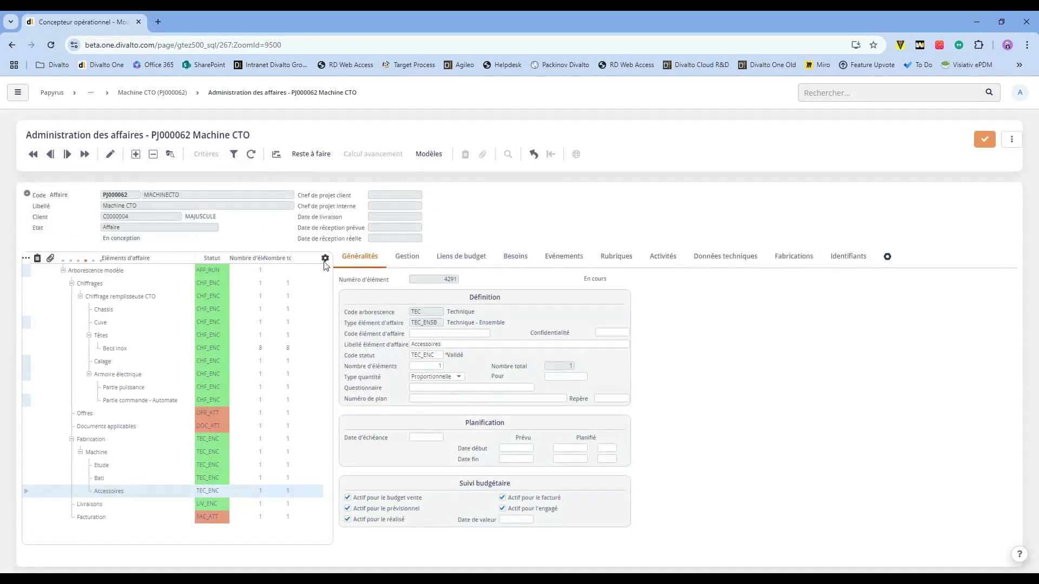
left_click(461, 257)
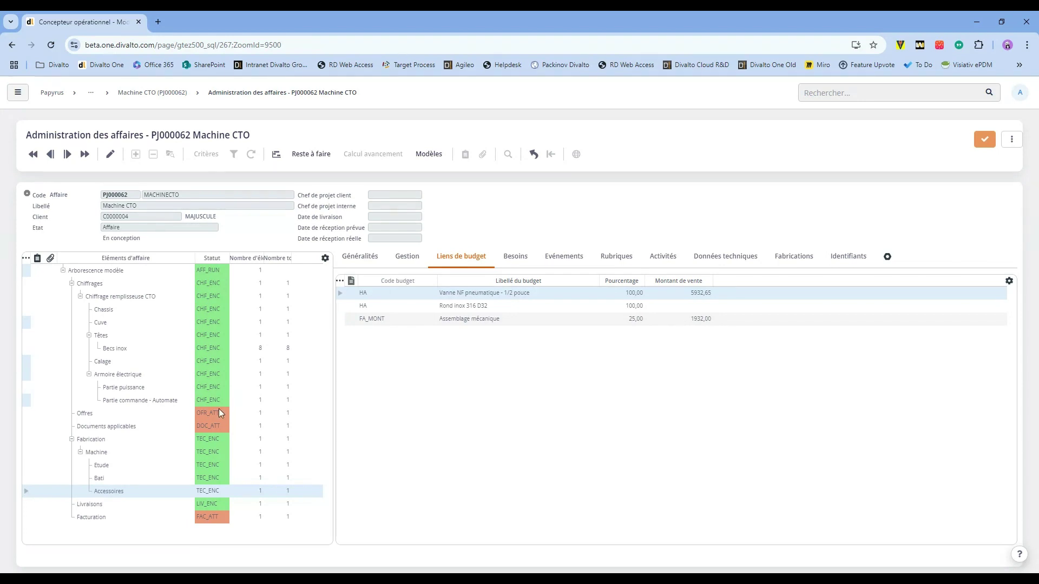
right_click(95, 456)
scroll(114, 560, "down", 3)
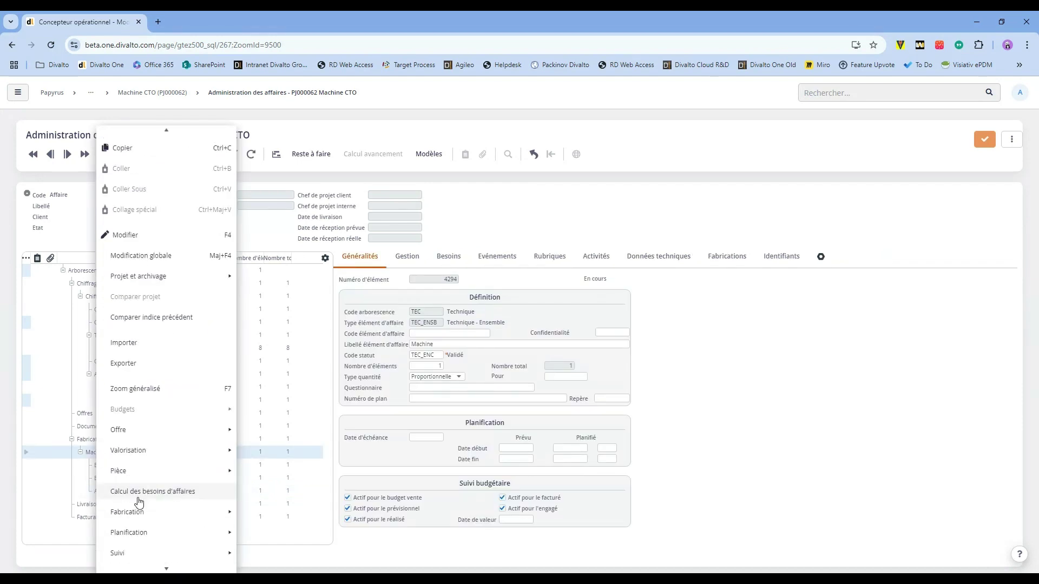
mouse_move(147, 563)
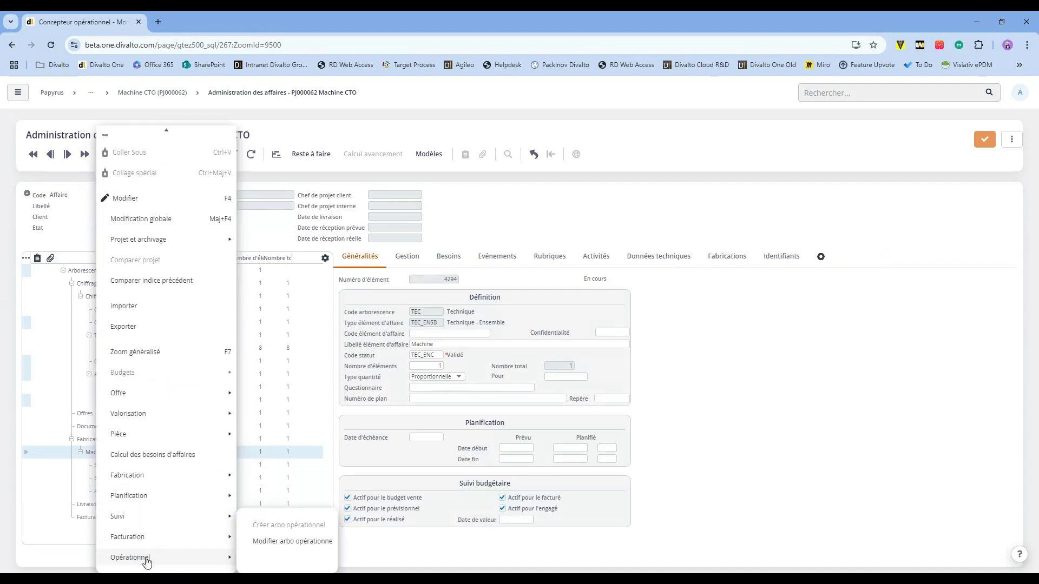
left_click(285, 542)
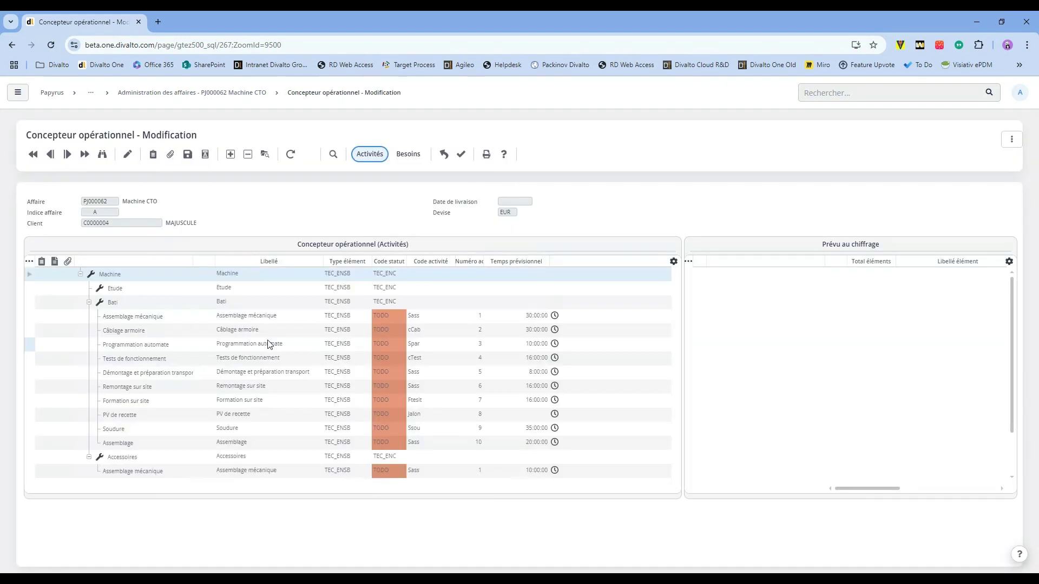
left_click(150, 430)
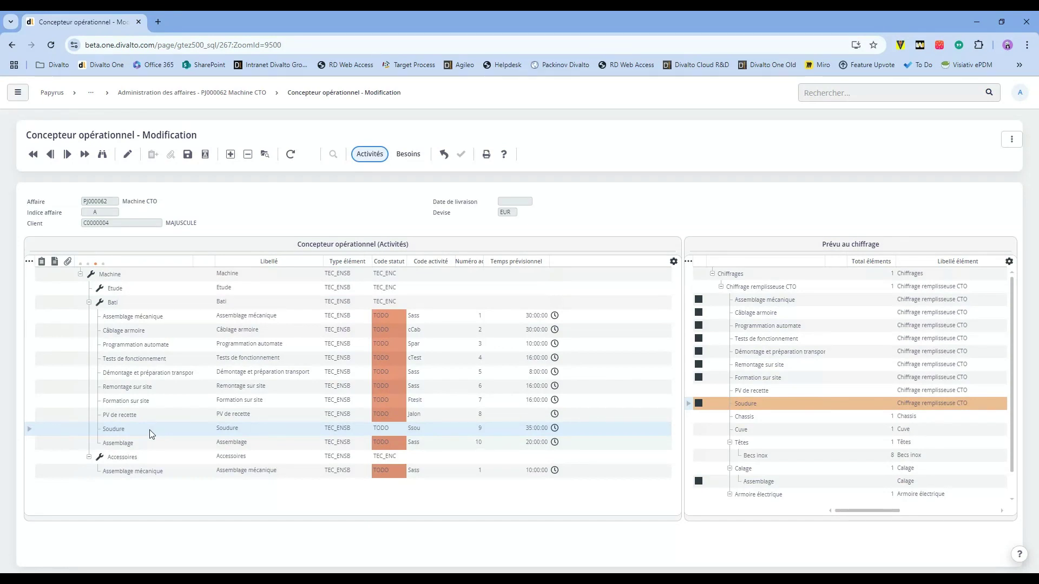
right_click(135, 431)
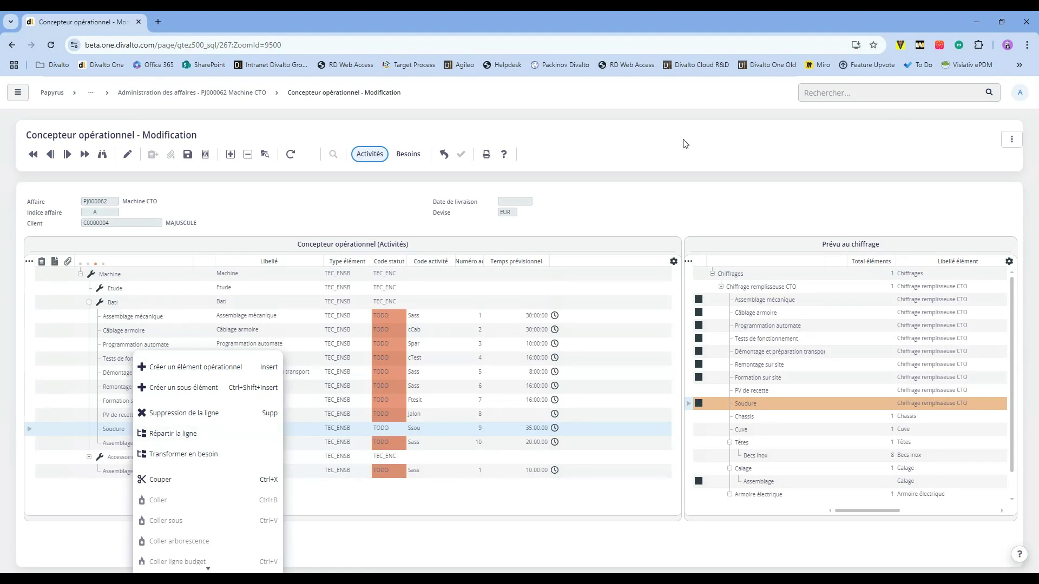
left_click(441, 157)
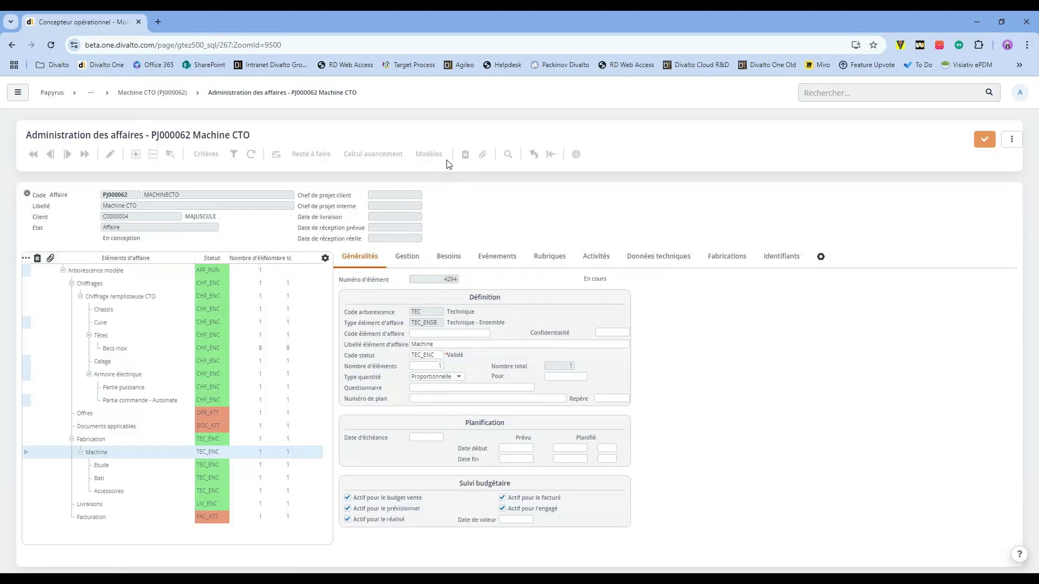
- Compare the needs of Bati and Etude, then delete the Etude (H) need MO000014 from Bati
left_click(449, 256)
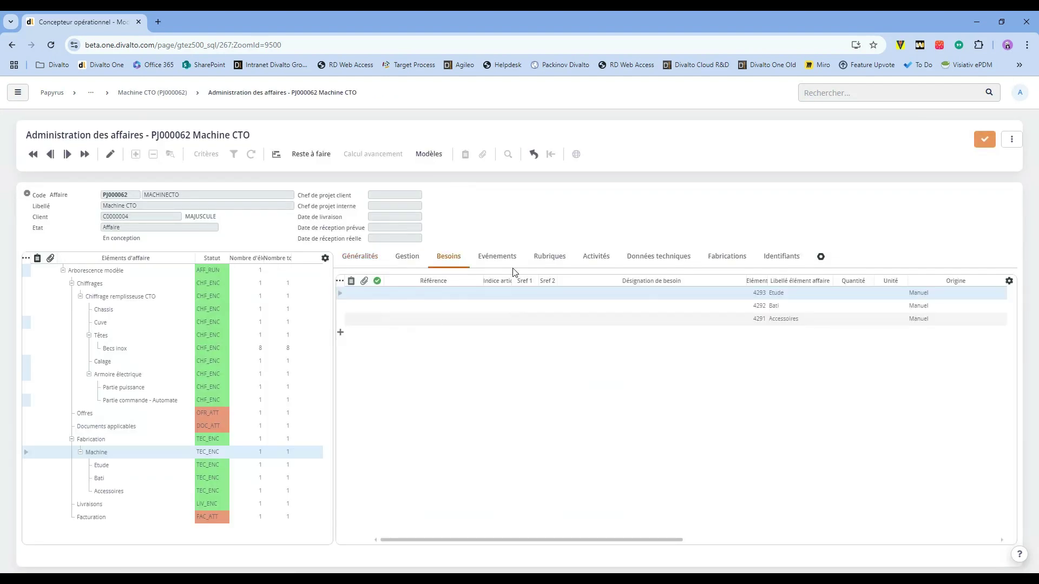
left_click(133, 483)
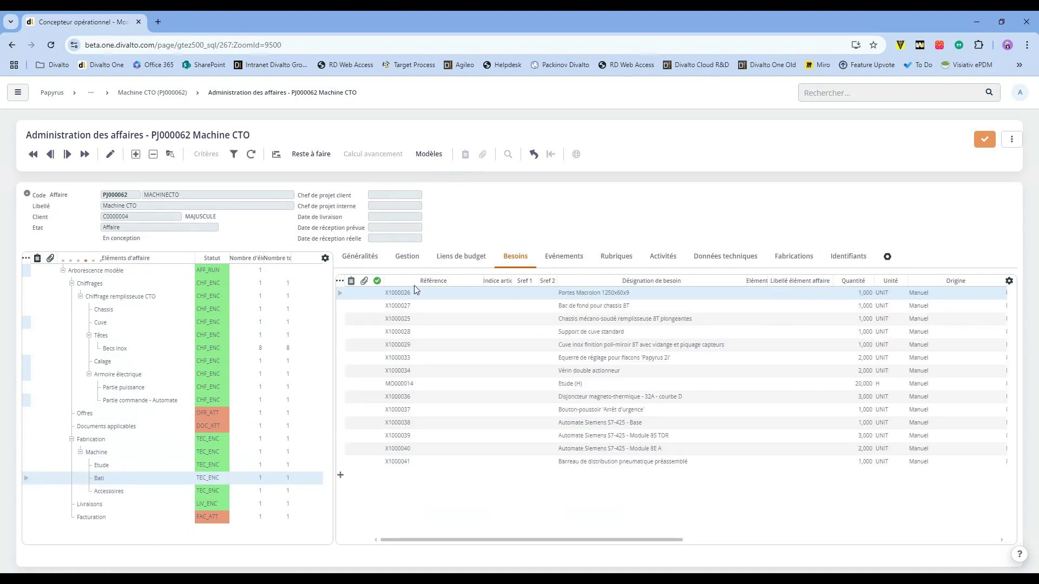
left_click(397, 388)
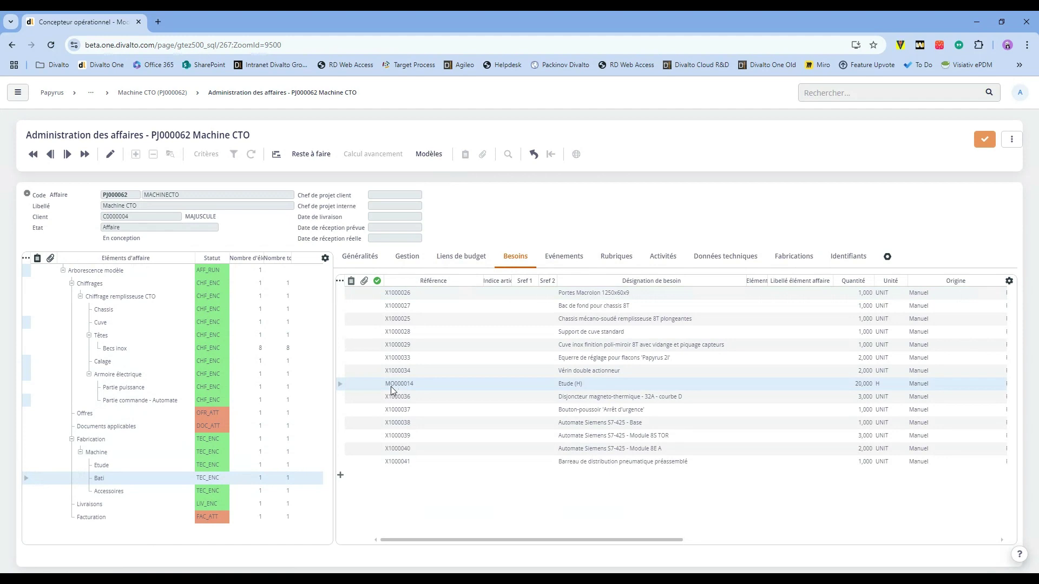
left_click(115, 469)
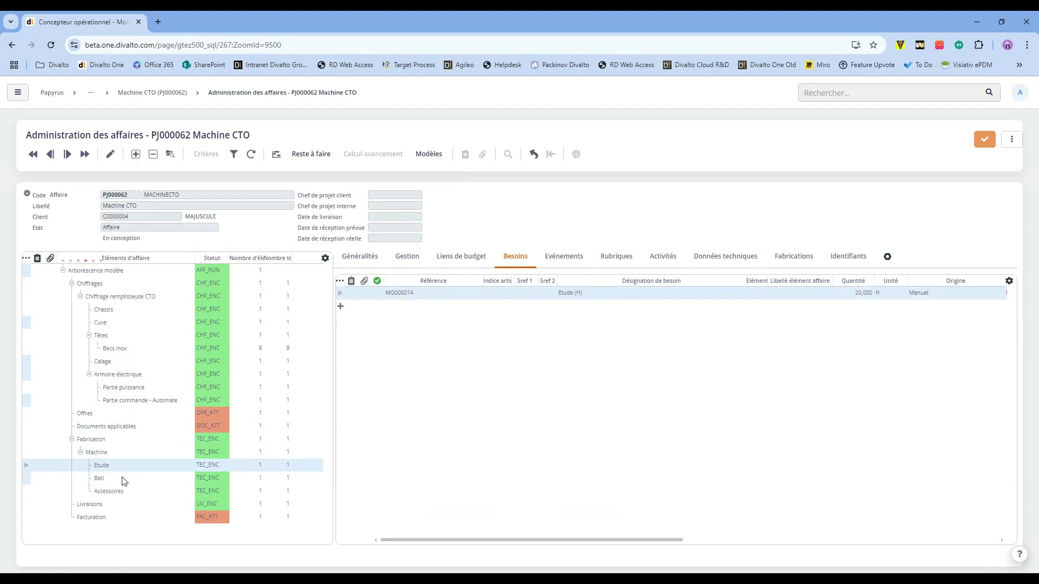
left_click(125, 479)
left_click(413, 384)
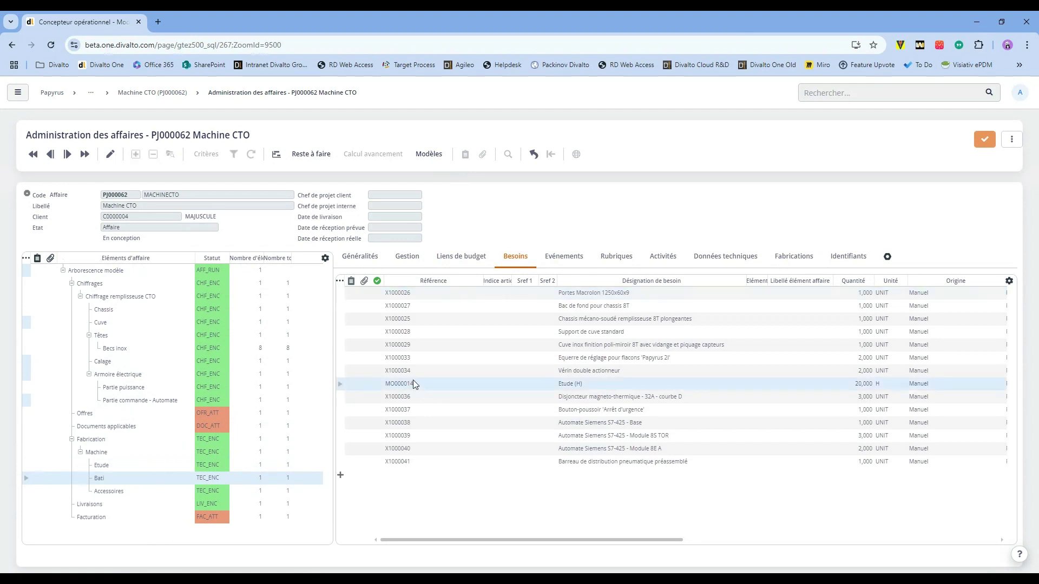
key("Delete")
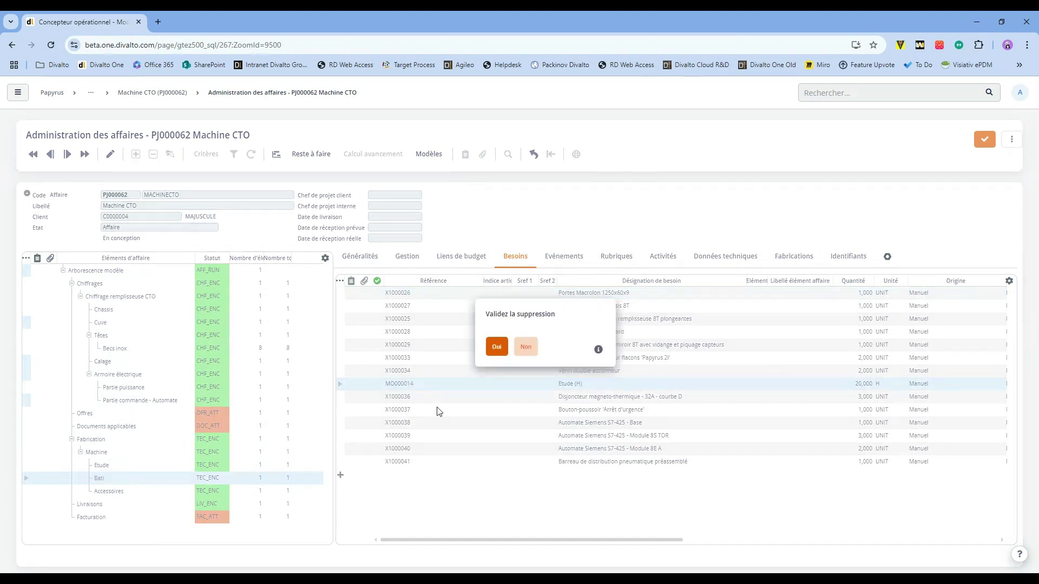
left_click(496, 347)
- Check the needs assigned to Etude, Accessoires and Bati
left_click(112, 465)
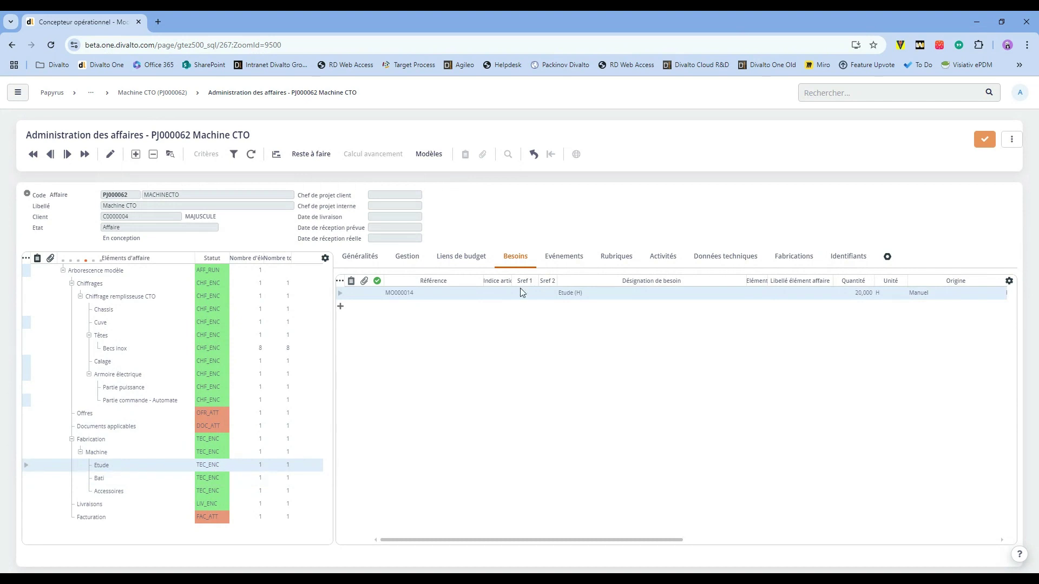
left_click(110, 485)
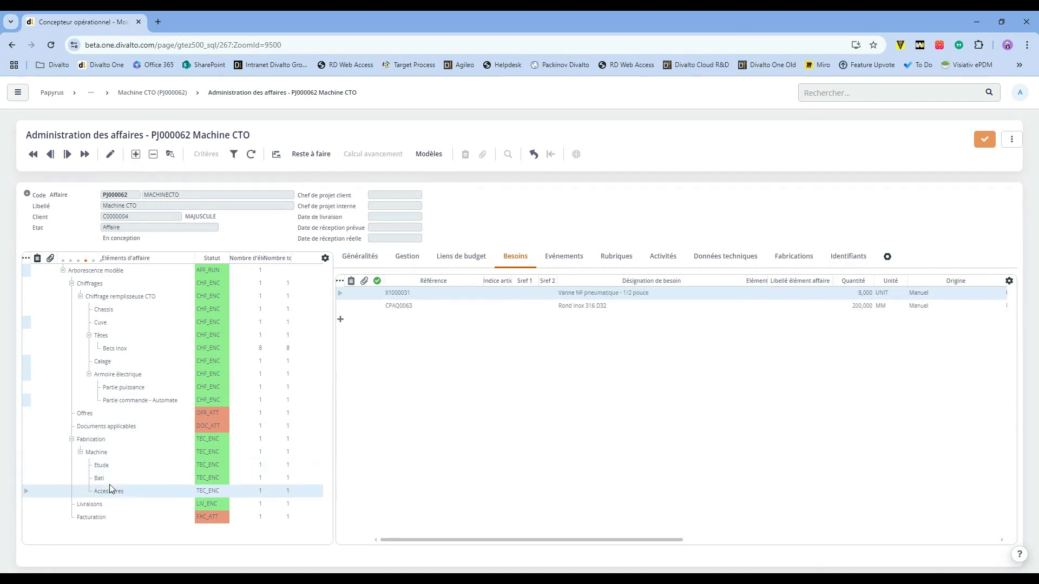
left_click(105, 478)
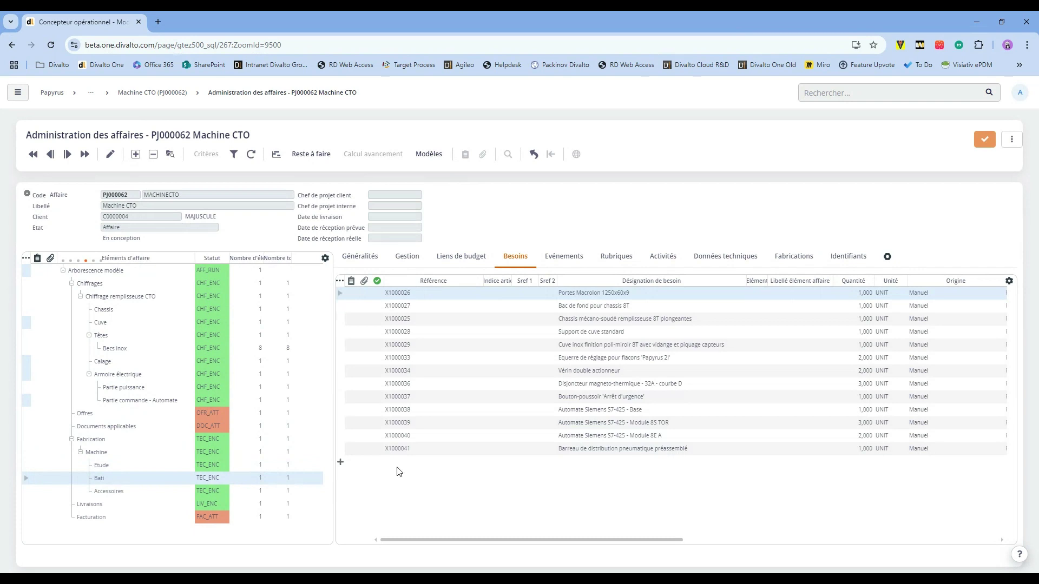
right_click(112, 479)
scroll(167, 535, "down", 5)
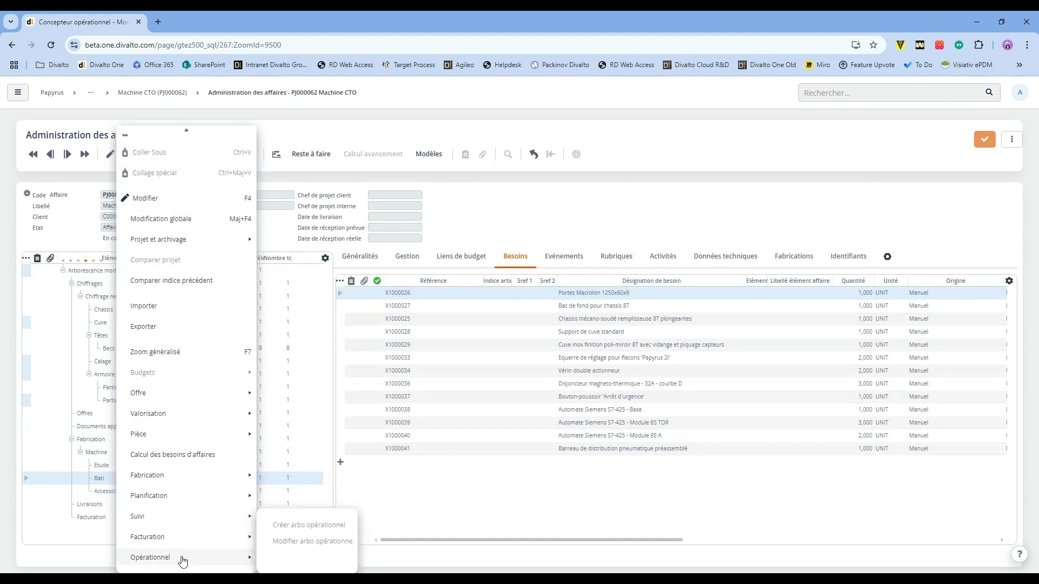
left_click(90, 463)
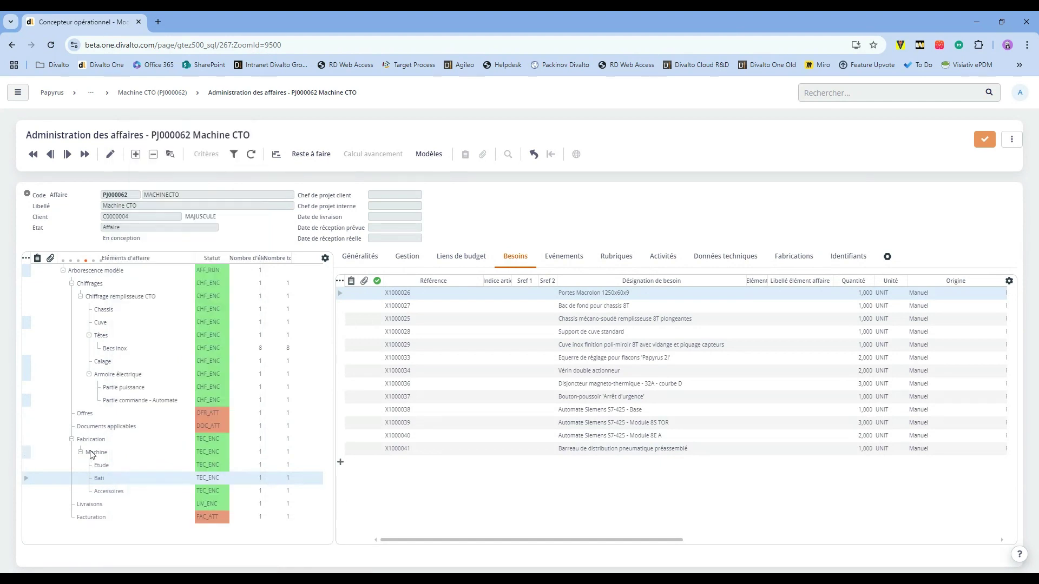
- Reopen Machine's operational structure for modification and transform Bati's Soudure activity into a need
left_click(92, 452)
right_click(92, 452)
scroll(108, 476, "down", 2)
scroll(120, 506, "down", 1)
mouse_move(132, 558)
left_click(250, 546)
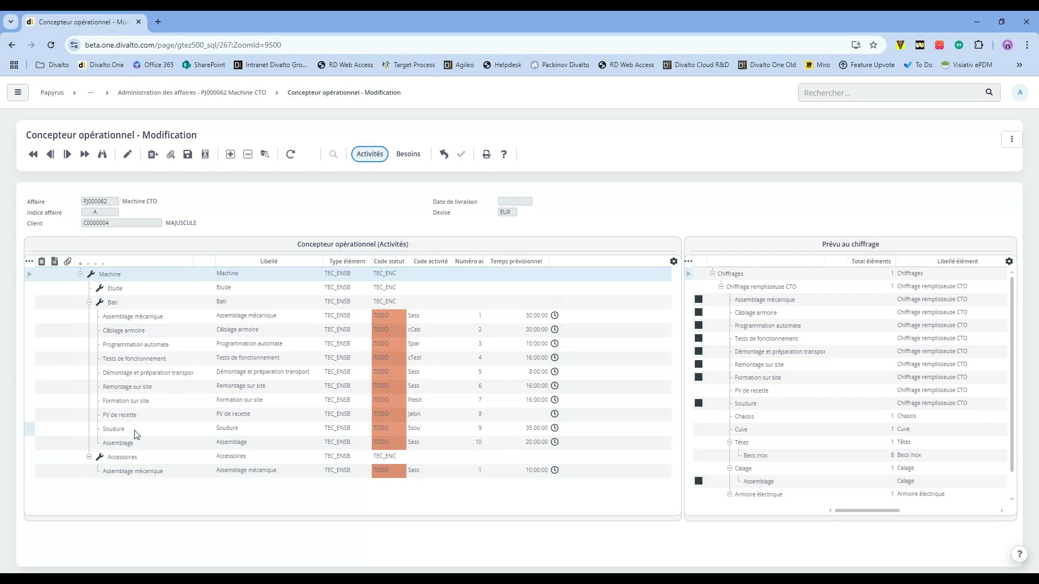
right_click(116, 430)
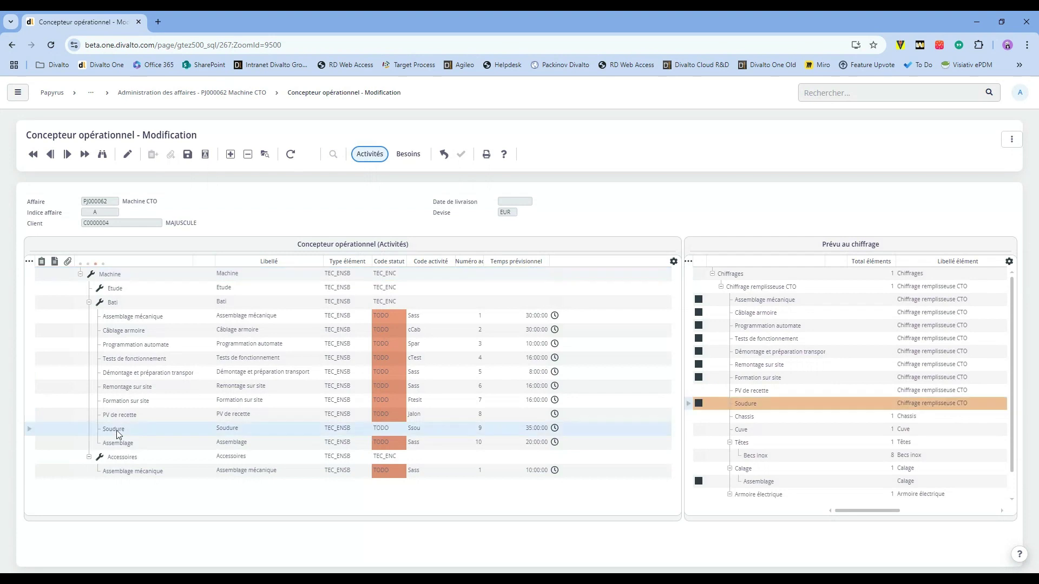
left_click(153, 457)
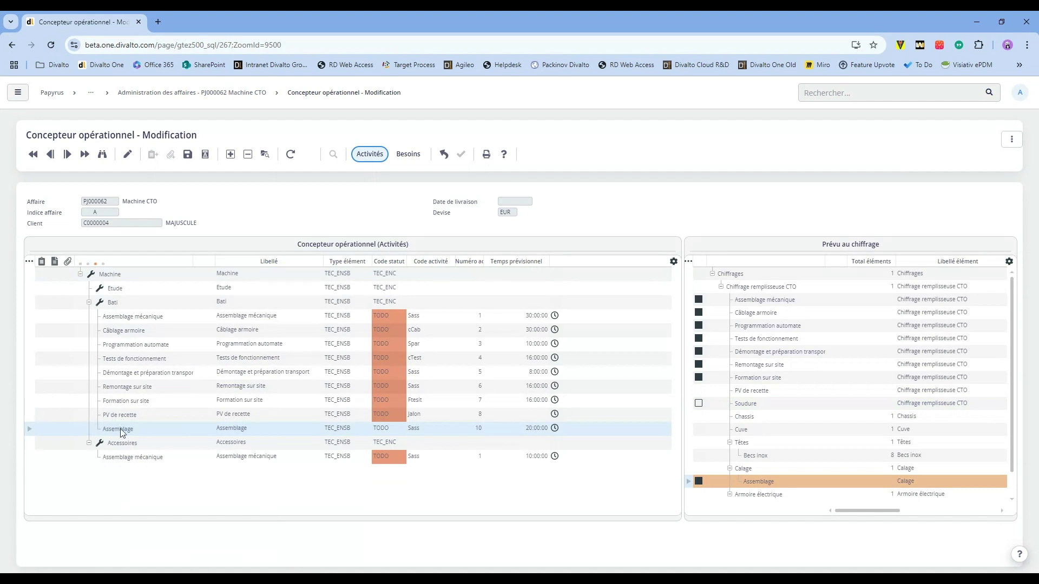
- Review the needs in Machine's operational structure, then return to the affair's administration
left_click(407, 155)
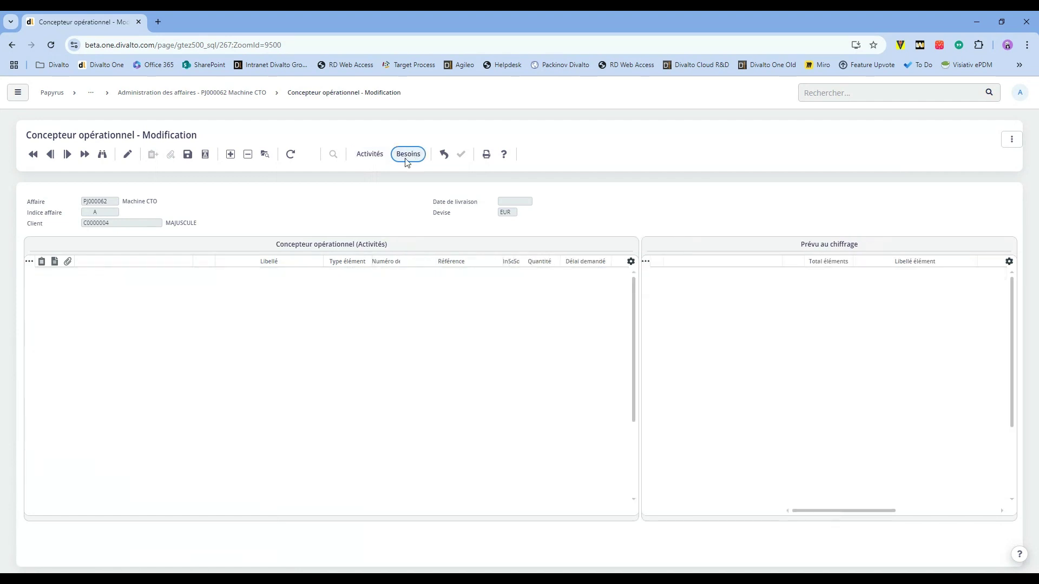
scroll(181, 357, "down", 3)
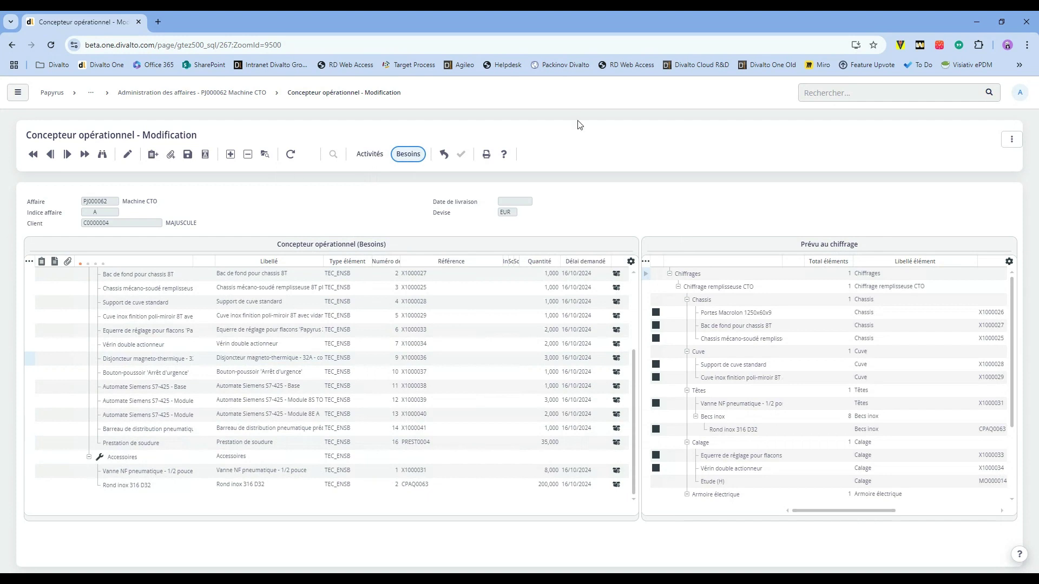
left_click(444, 155)
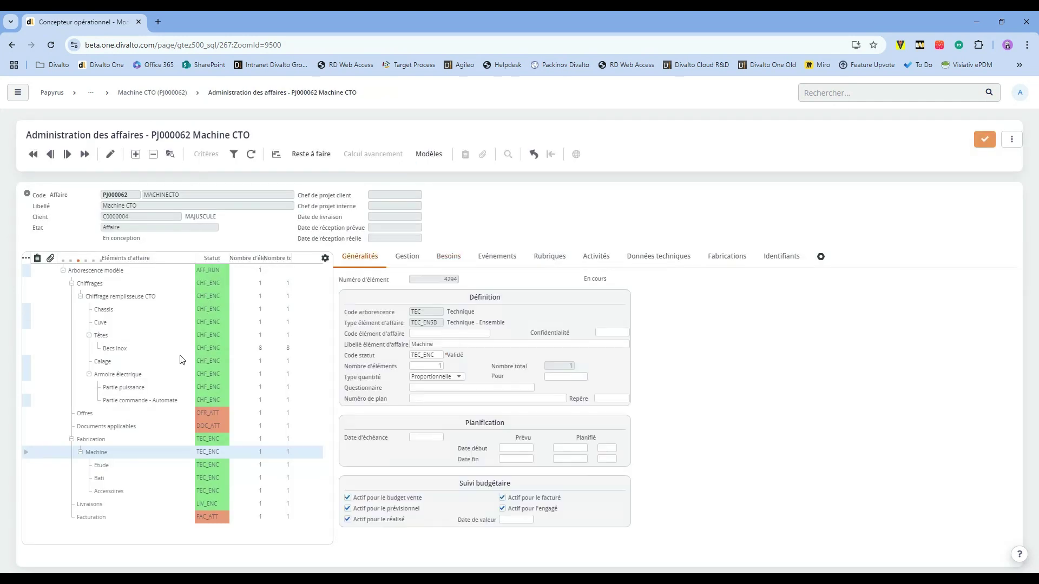
- Check Bati's activities and its Prestation de soudure need in the affair's administration
left_click(100, 479)
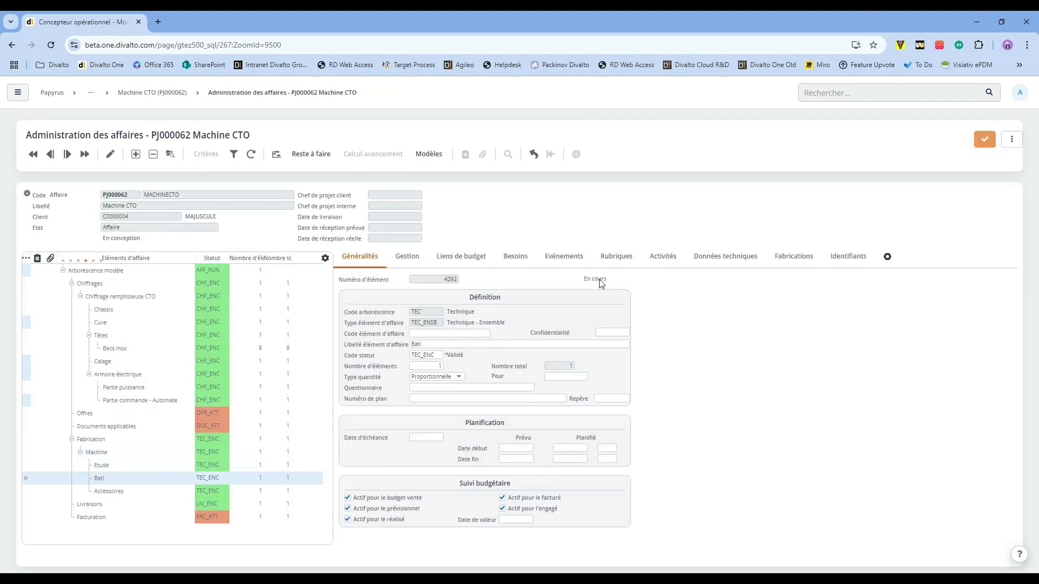
left_click(662, 256)
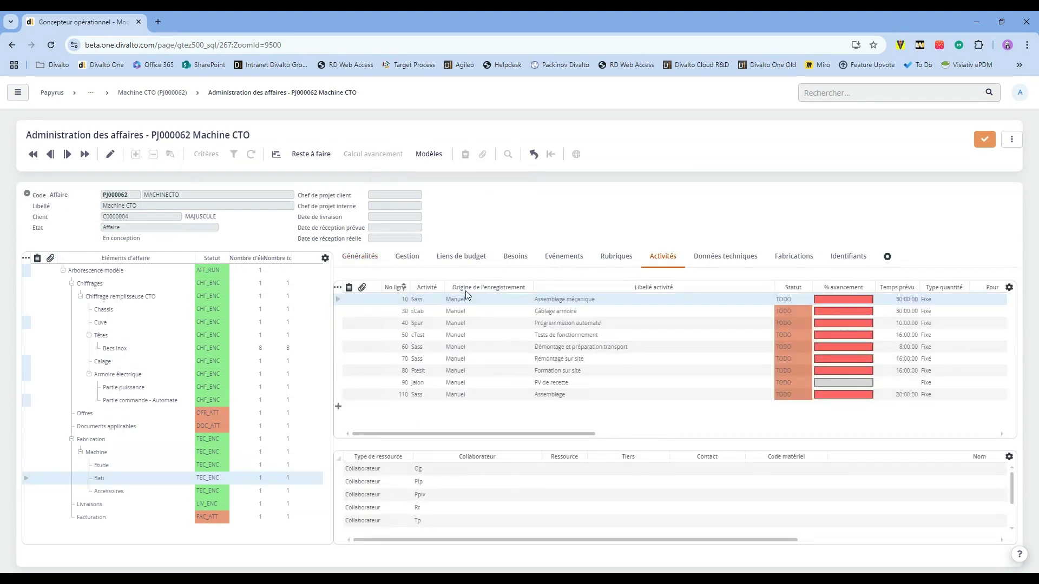
left_click(514, 257)
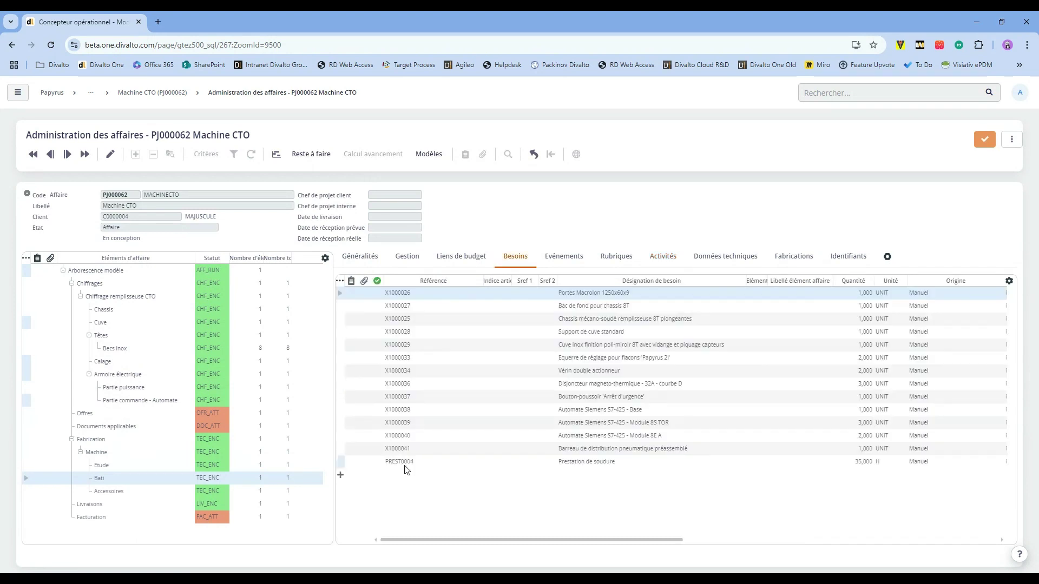
left_click(406, 465)
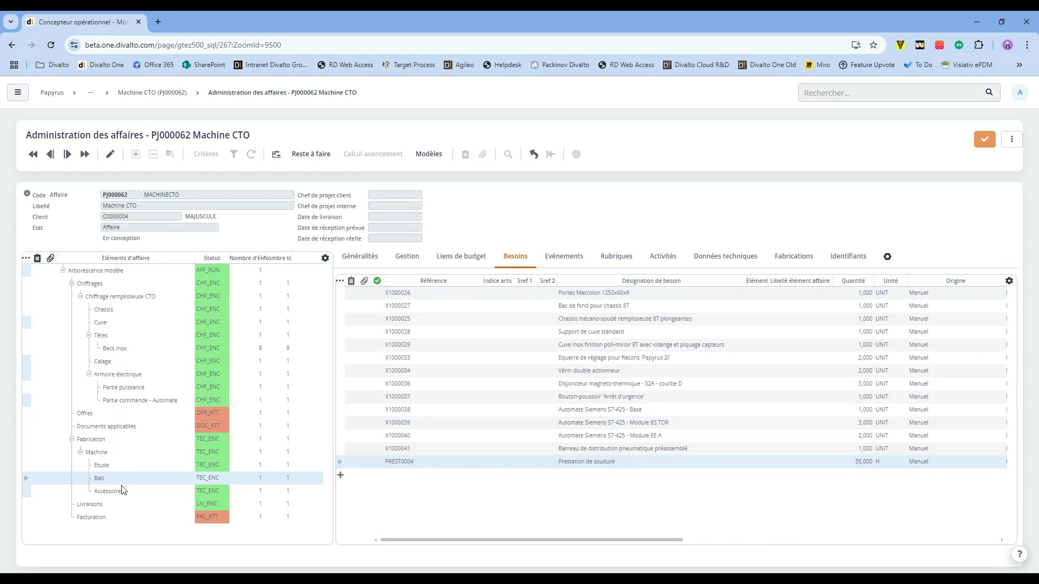
- Check the needs assigned to Etude, then reopen Machine's operational structure for modification
left_click(120, 469)
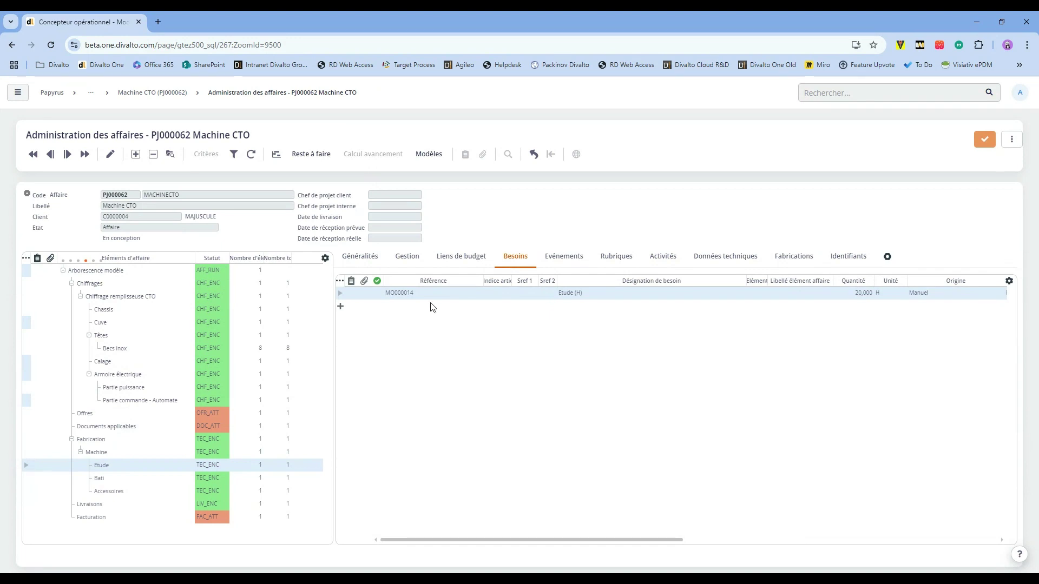
left_click(108, 456)
right_click(108, 458)
scroll(148, 535, "down", 3)
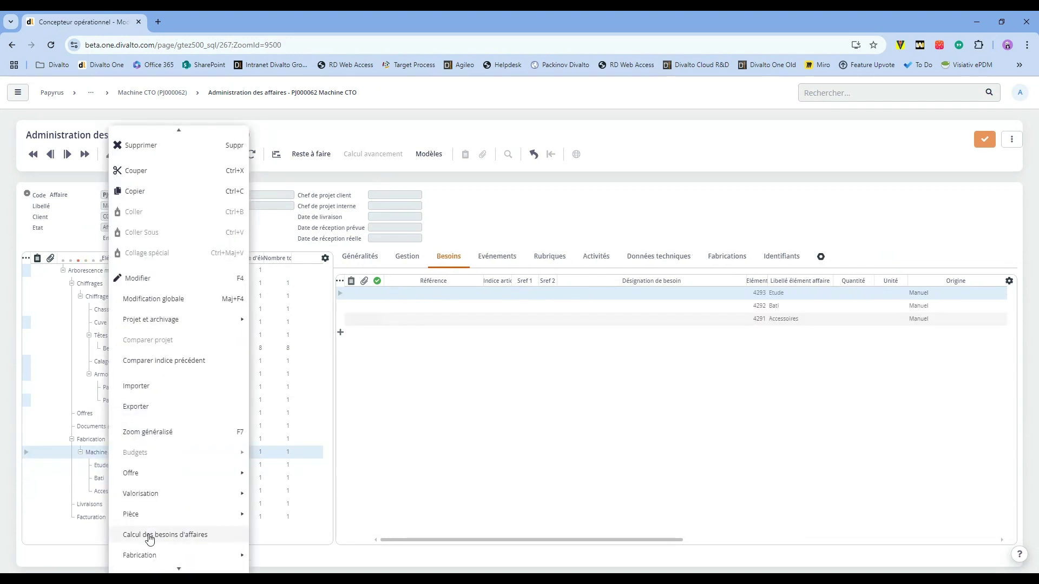
scroll(172, 520, "down", 1)
mouse_move(155, 563)
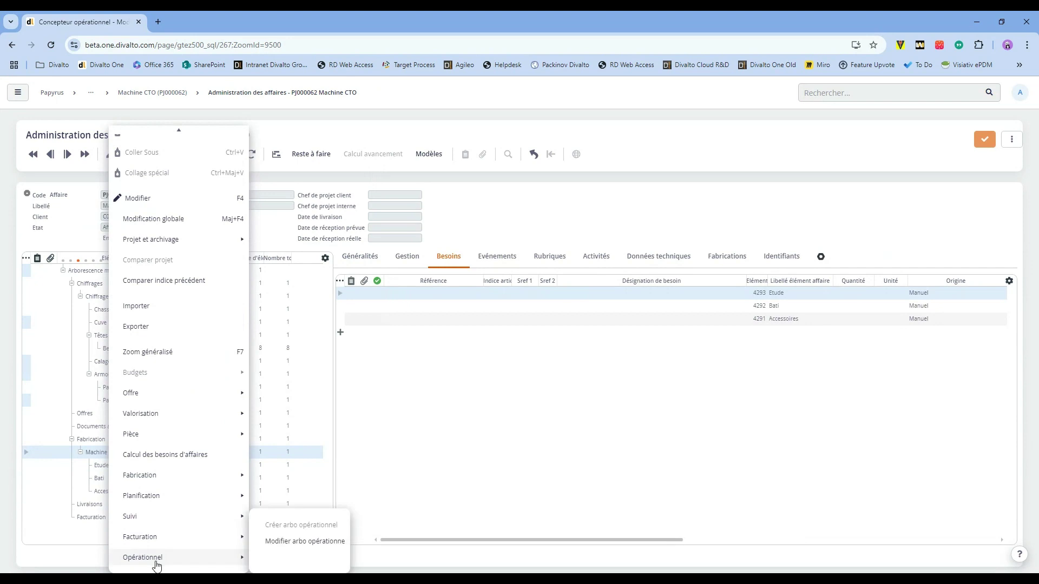
left_click(287, 546)
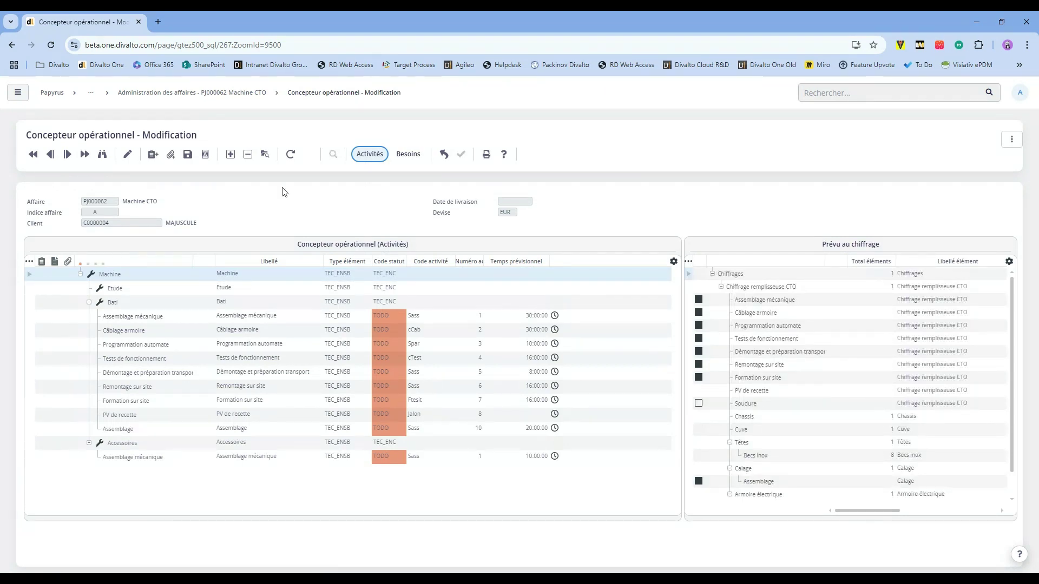
- Transform Etude's Etude (H) need into an activity in the operational structure
left_click(405, 155)
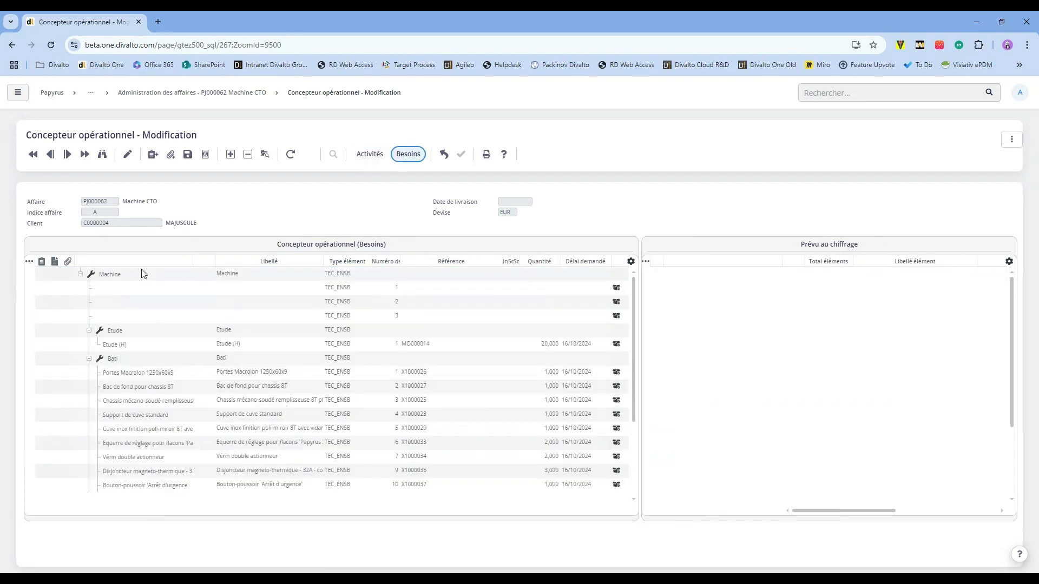
left_click(113, 349)
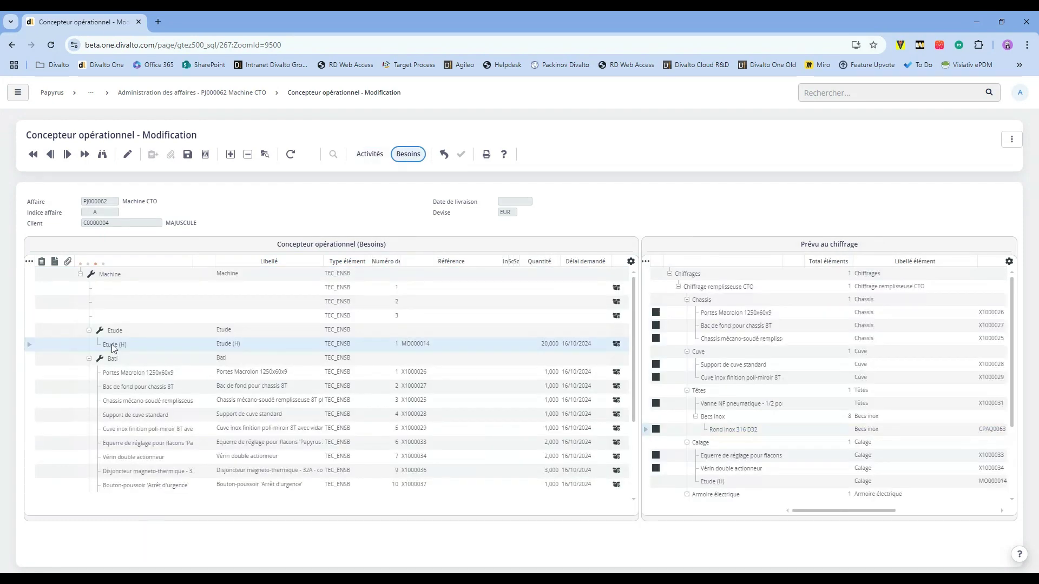
right_click(113, 348)
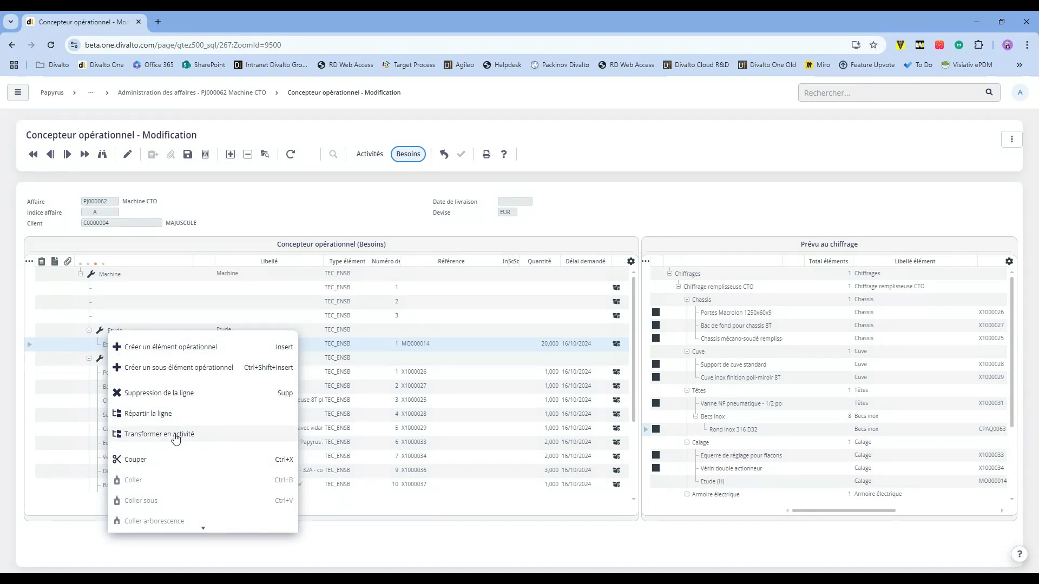
left_click(175, 435)
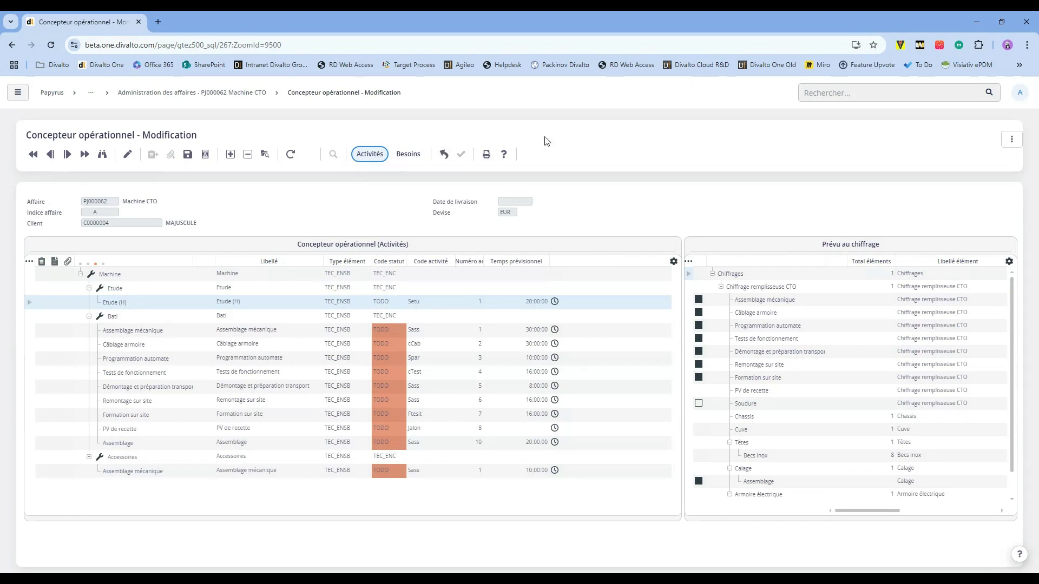
- Return to the affair's administration and check the activities assigned to Etude
left_click(443, 155)
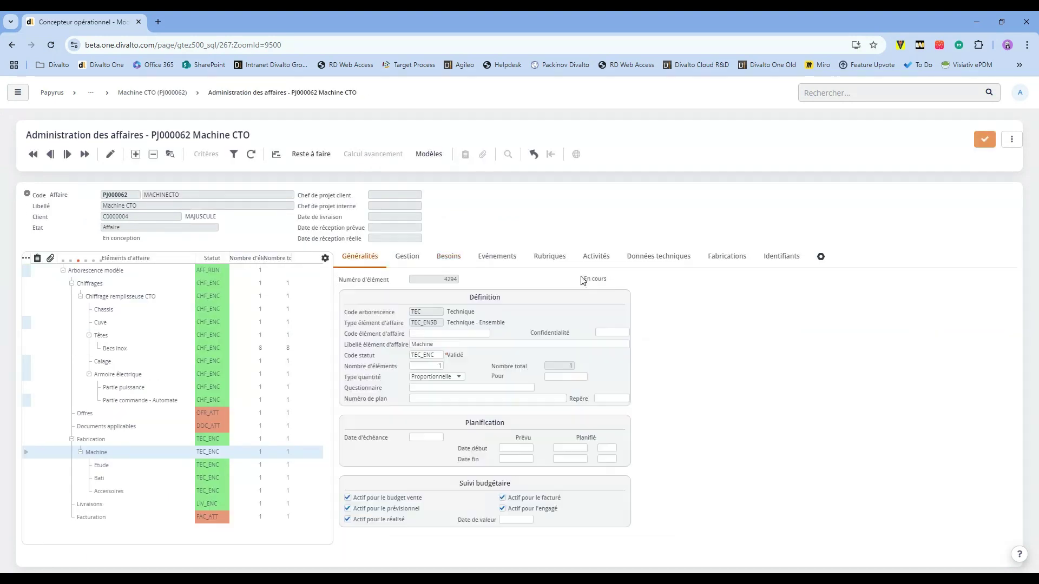
left_click(101, 467)
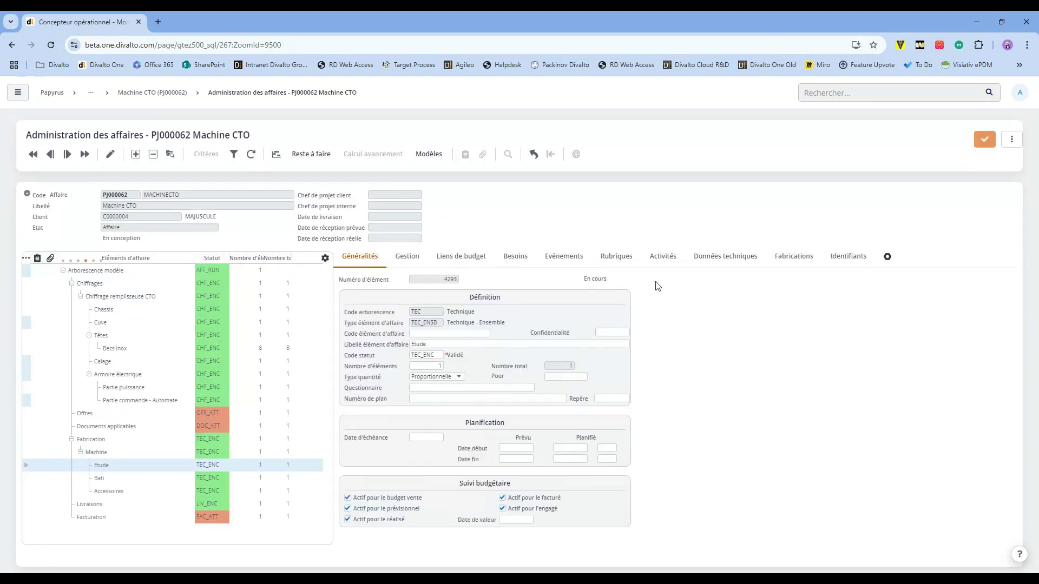
left_click(509, 263)
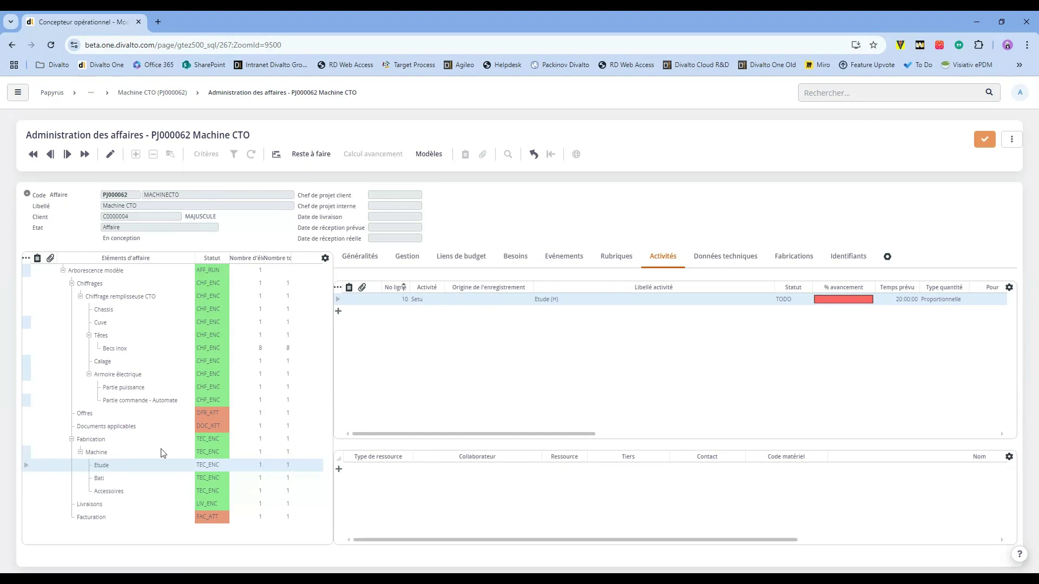
- Open Machine's operational structure for modification again and display its needs
right_click(96, 455)
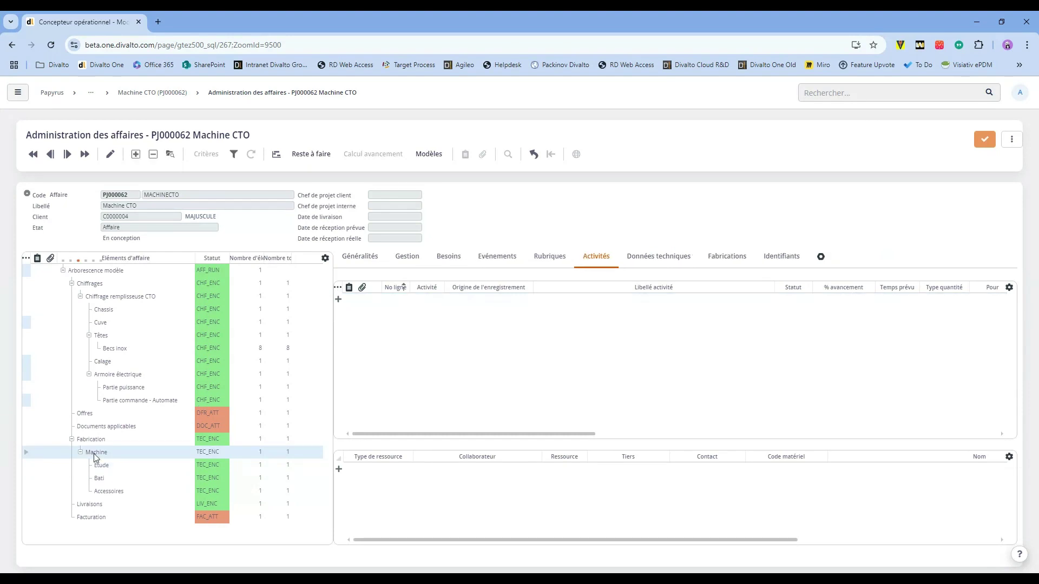
scroll(152, 547, "down", 1)
scroll(156, 543, "down", 2)
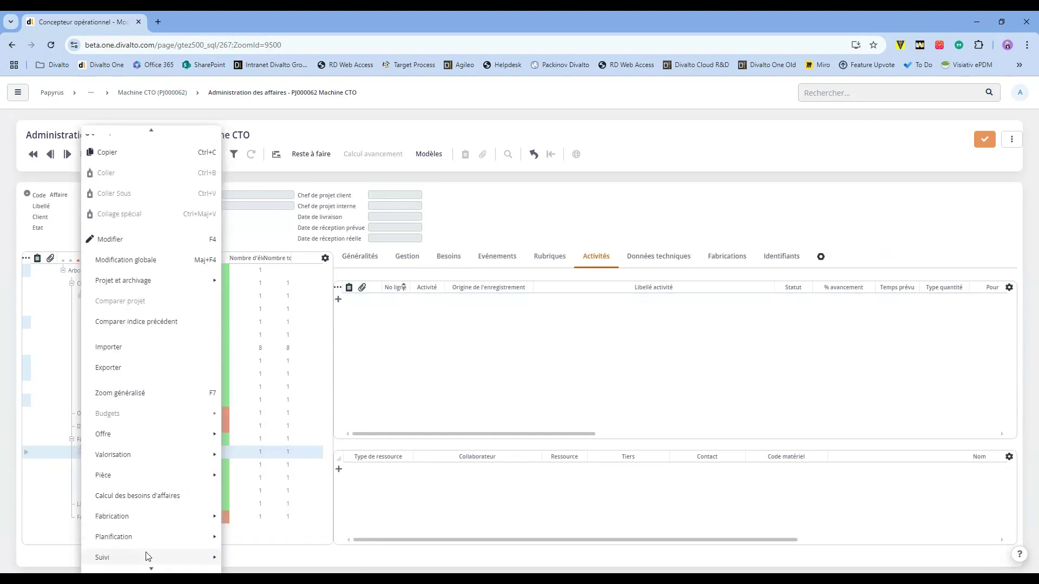
mouse_move(148, 561)
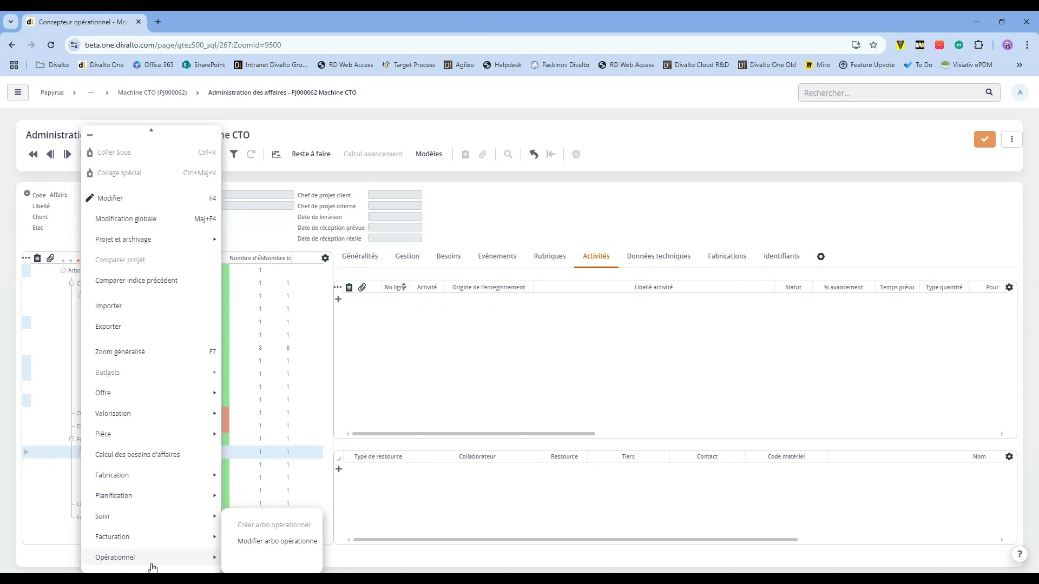
left_click(251, 542)
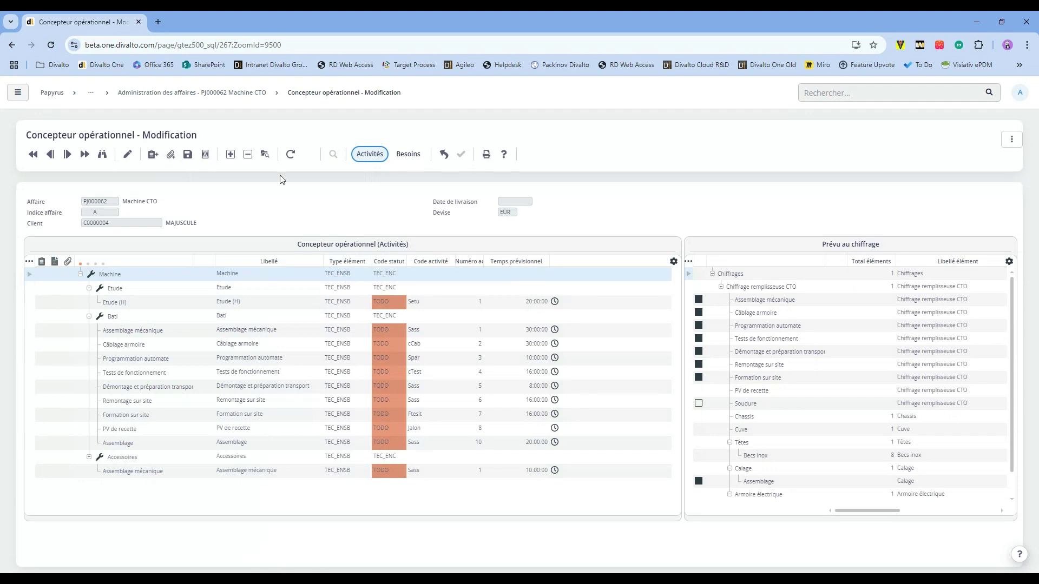
left_click(408, 154)
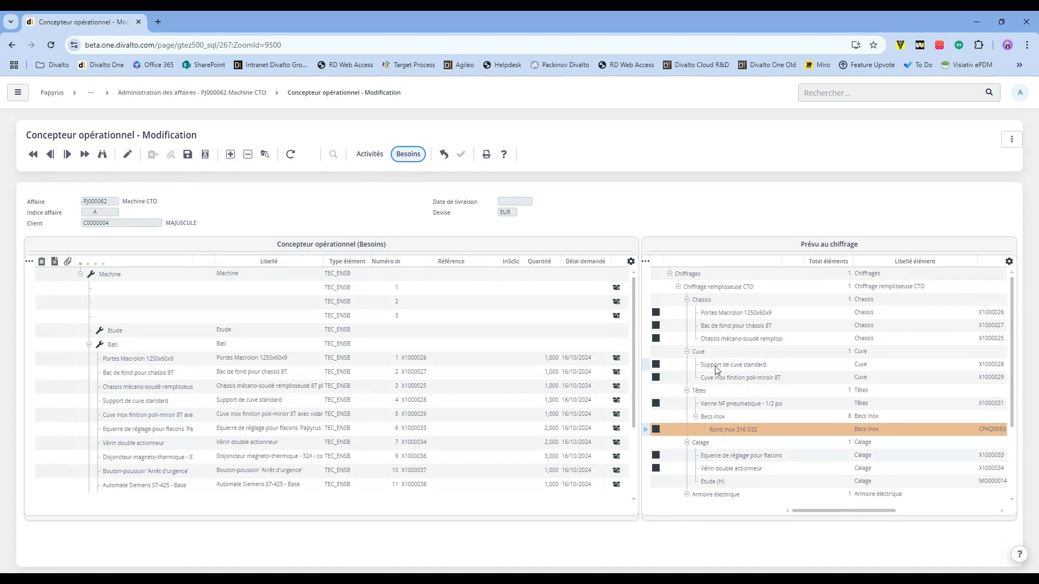
- Locate the costed Portes Macrolon 1250x60x9 line in Bati and delete that need
left_click(725, 313)
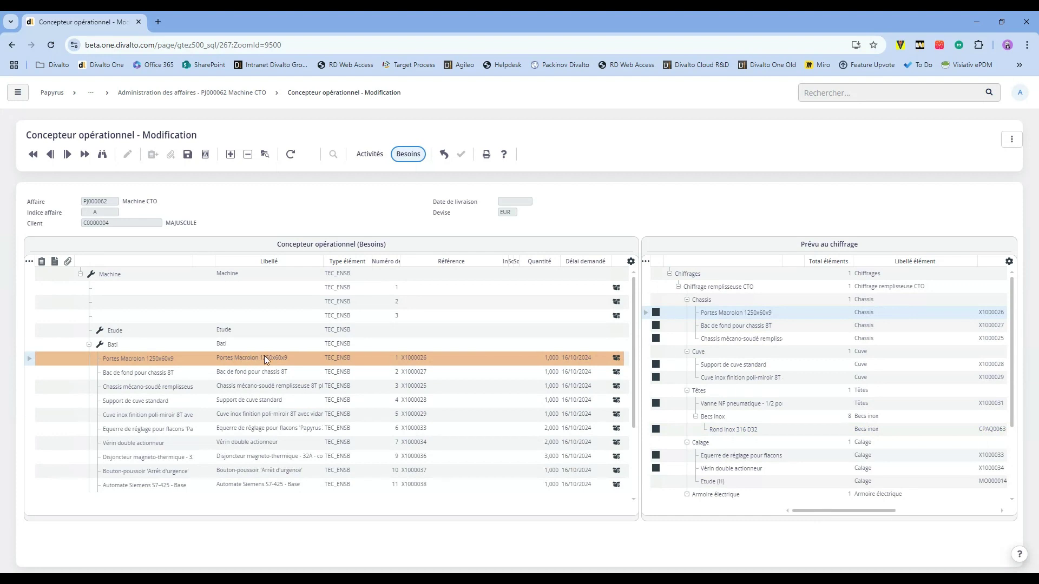
left_click(148, 358)
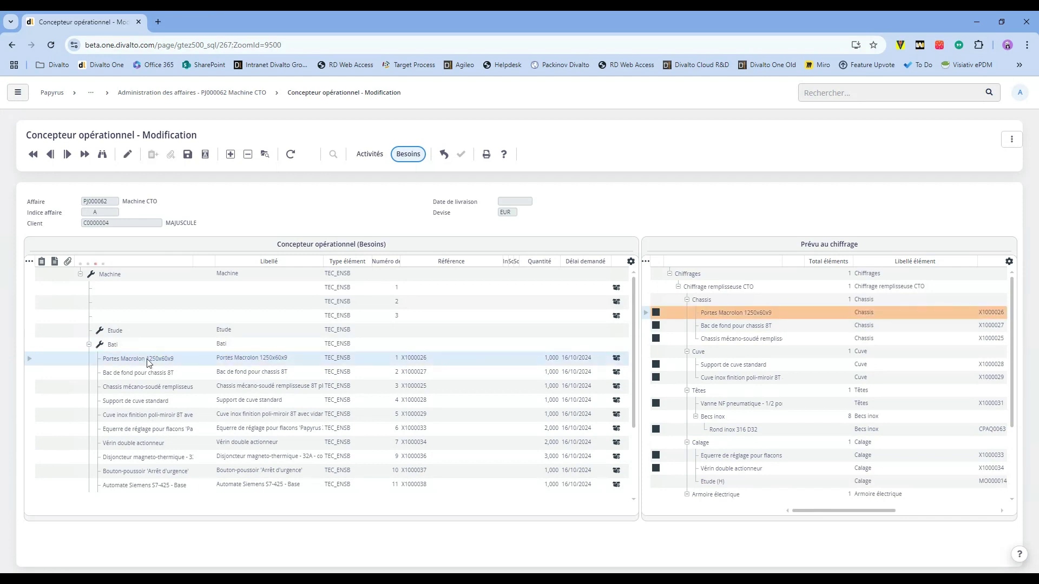
key("Delete")
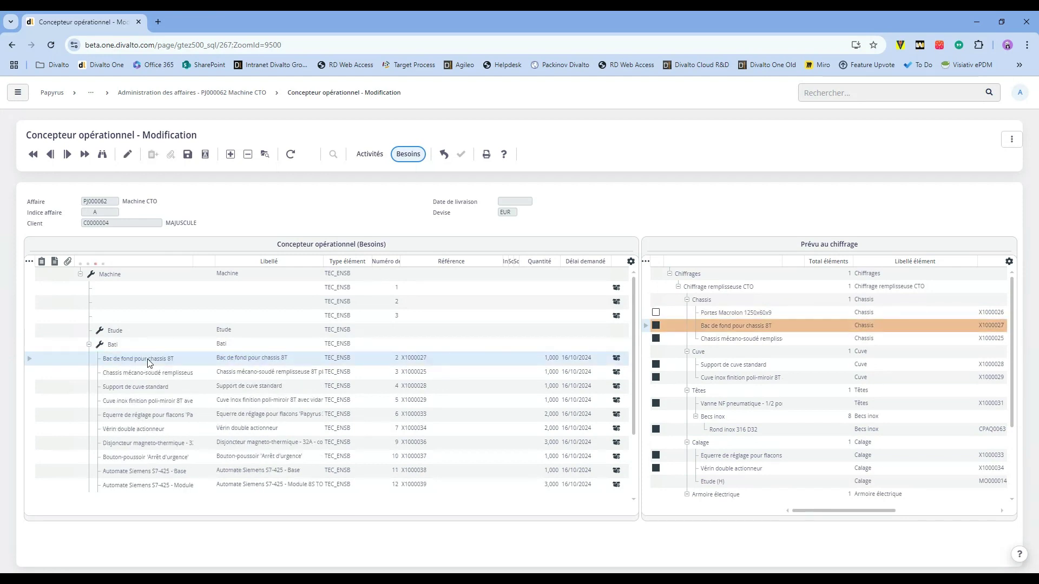
- Transfer Portes Macrolon 1250x60x9 from the Chassis costing into Bati's needs again with a quantity of 2
left_click(742, 310)
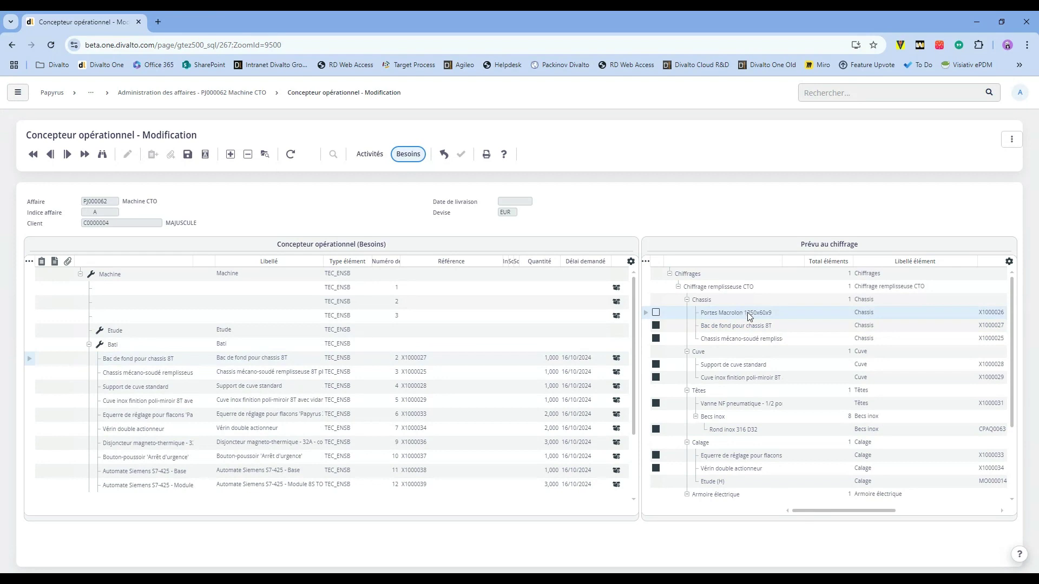
left_click_drag(728, 315, 266, 361)
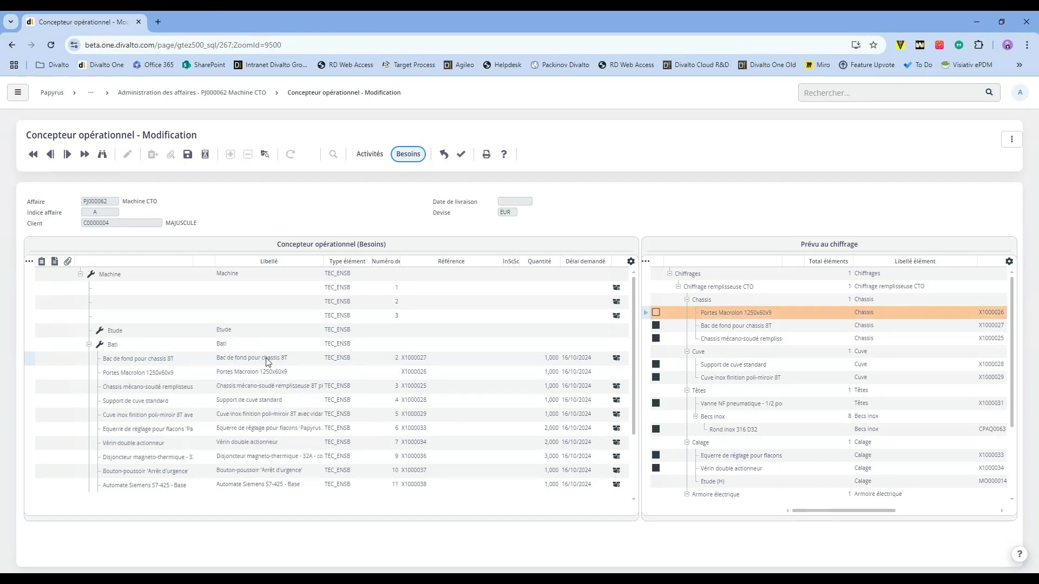
type("2")
key("Return")
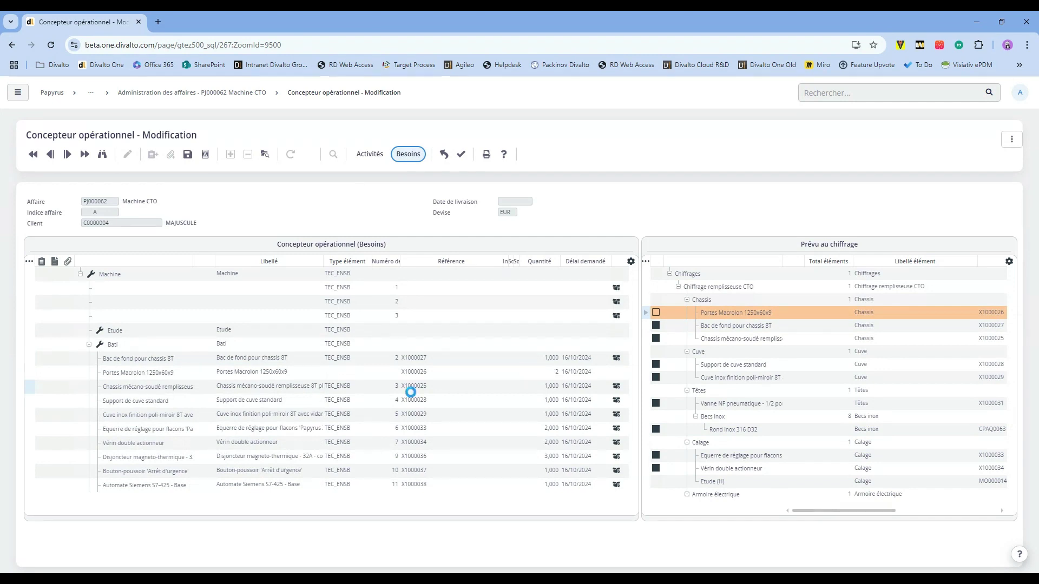
scroll(348, 310, "down", 3)
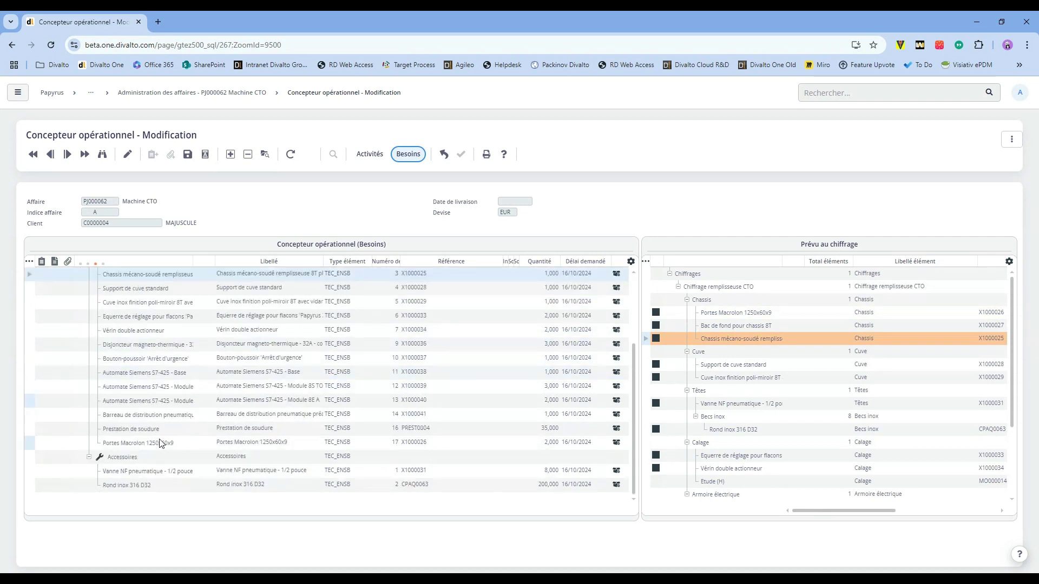
left_click(160, 444)
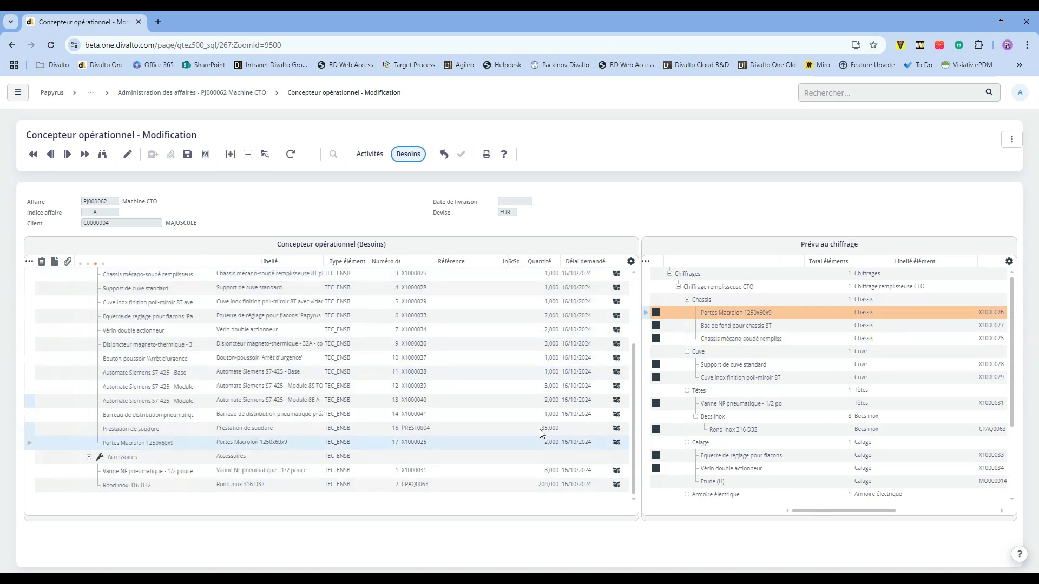
- Return to the affair's administration and check the Portes Macrolon 1250x60x9 quantity in Bati's needs
left_click(444, 155)
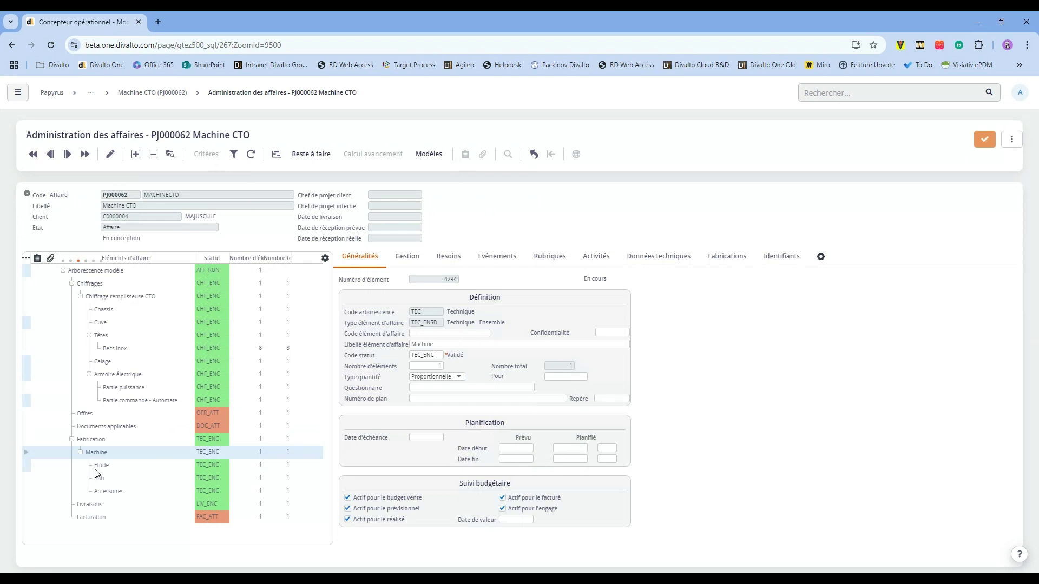
left_click(98, 476)
left_click(528, 258)
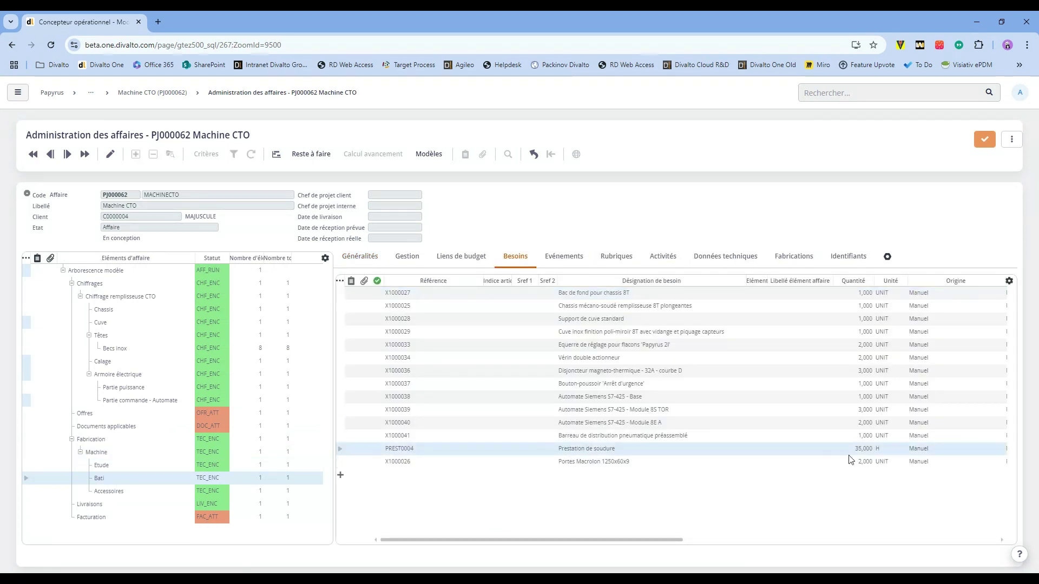
left_click(849, 461)
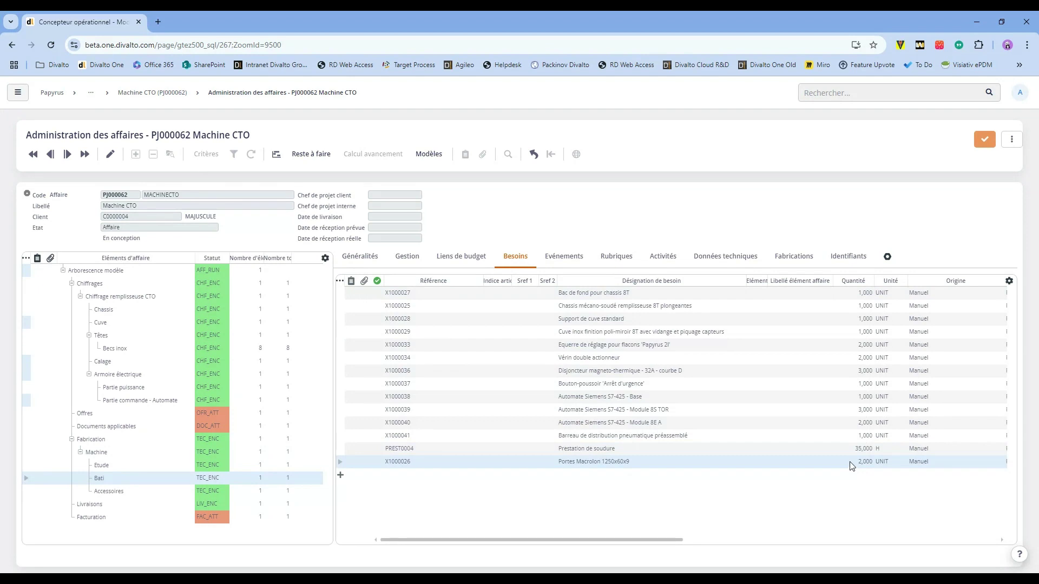